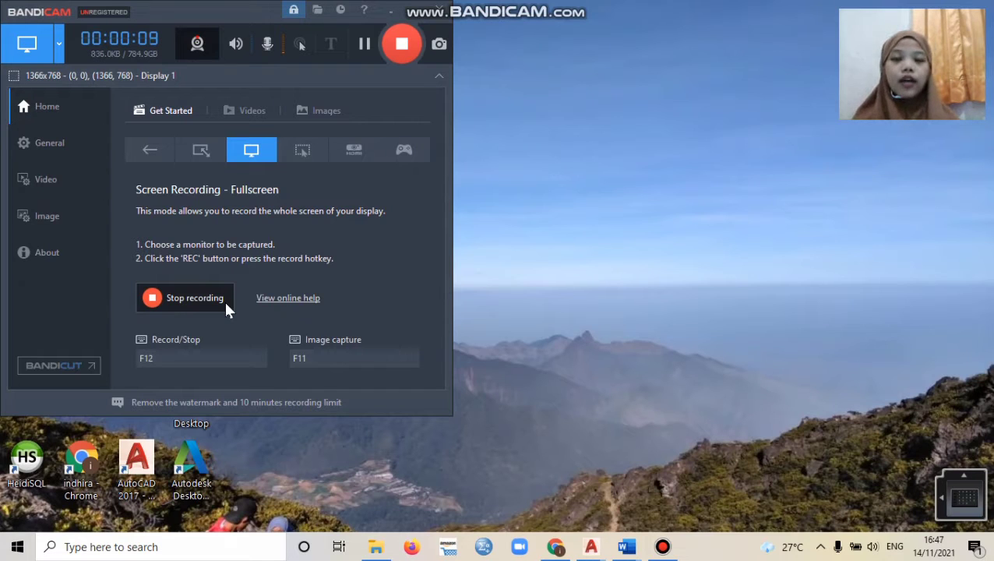
Step: Switch to Drawing5 in AutoCAD and select the 3D Modeling workspace
{"action": "mouse_move", "coordinate": [592, 550]}
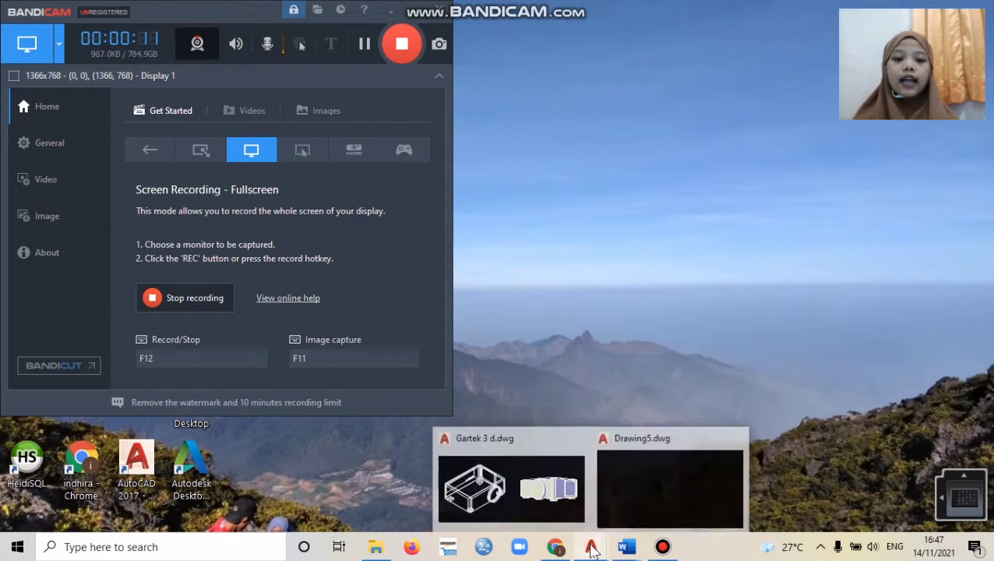
{"action": "left_click", "coordinate": [653, 480]}
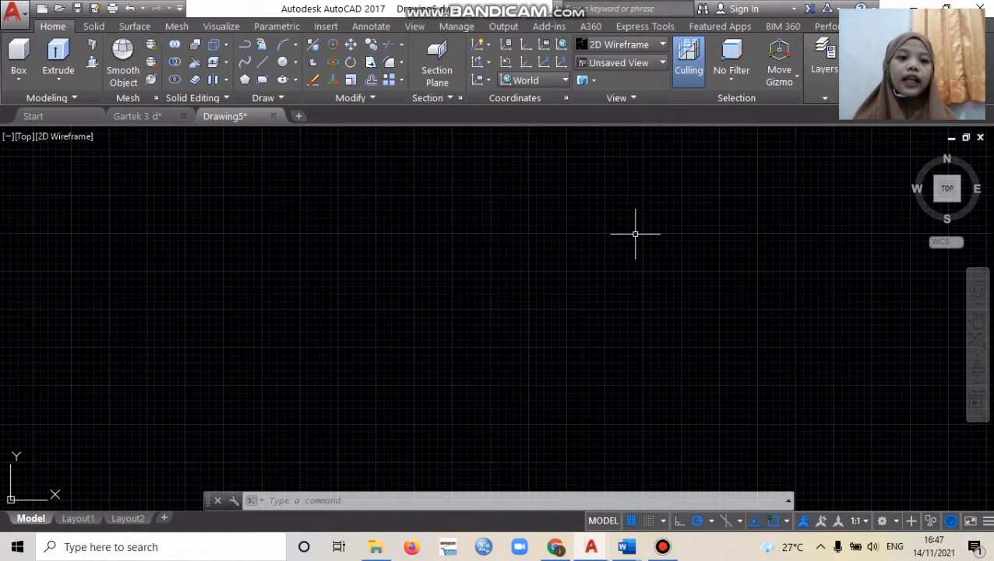
{"action": "left_click", "coordinate": [881, 523]}
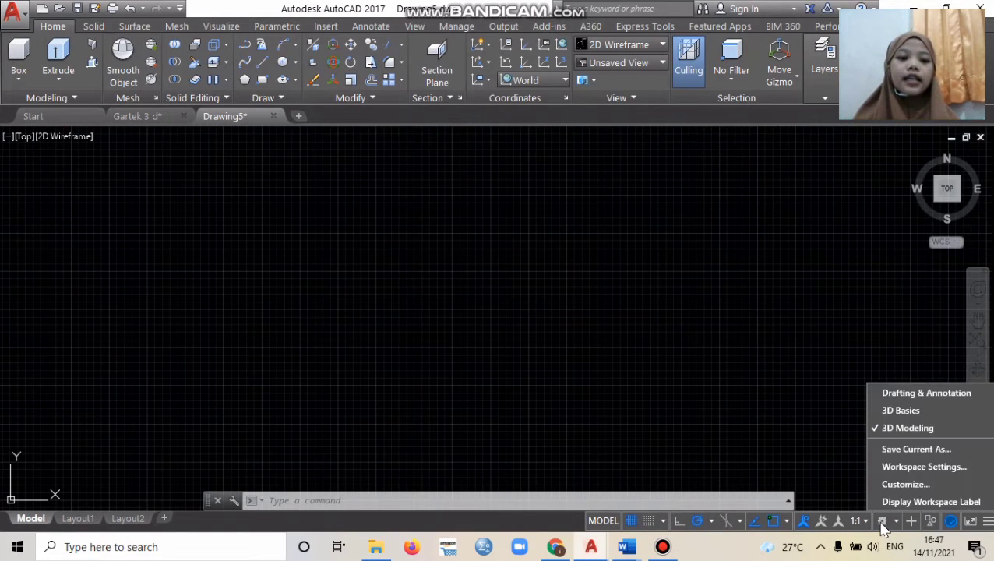
{"action": "left_click", "coordinate": [906, 429]}
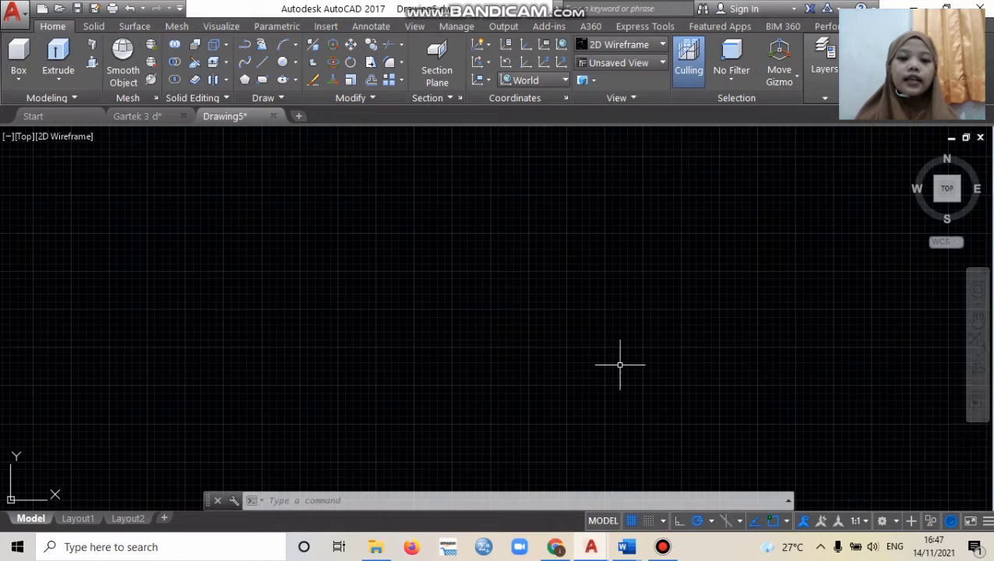
Step: Configure the drawing units to millimetres with a length precision of 0.00
{"action": "type", "text": "unit"}
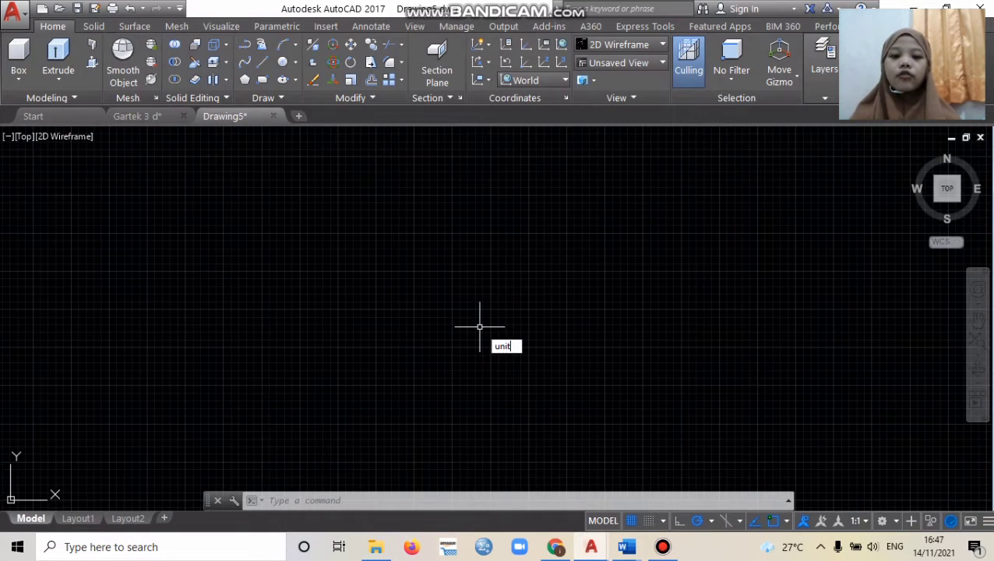
{"action": "type", "text": "s"}
{"action": "key", "text": "Return"}
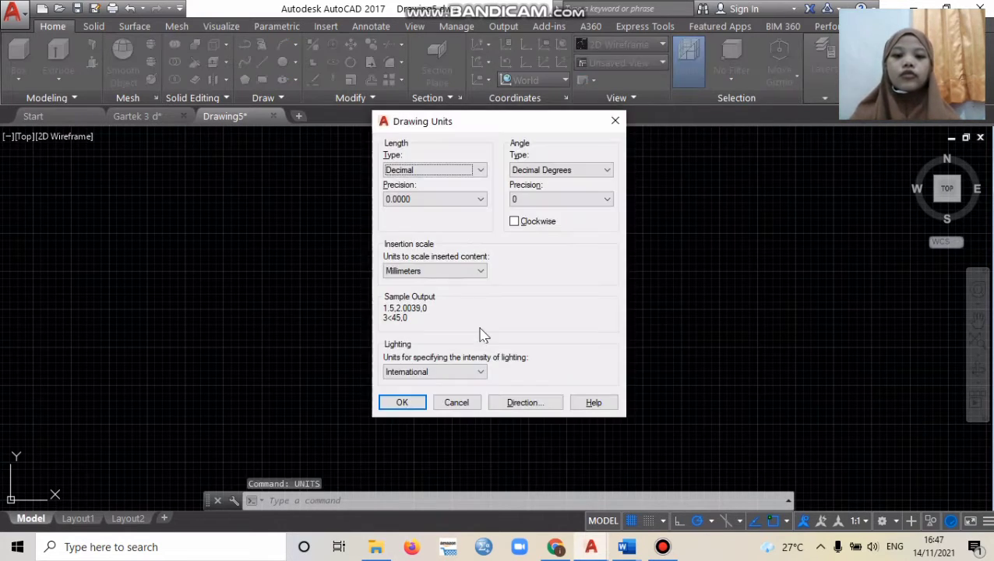
{"action": "left_click", "coordinate": [478, 273]}
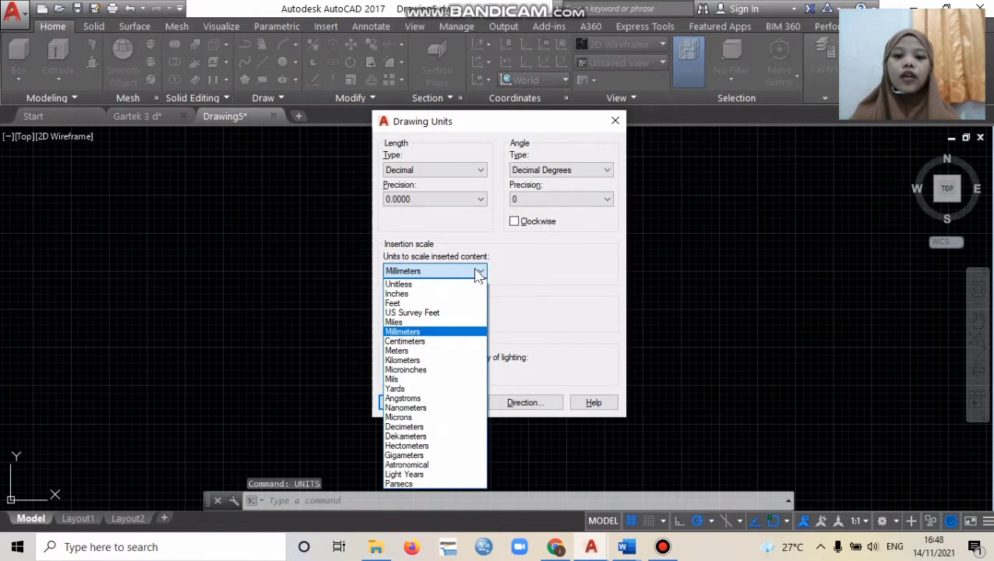
{"action": "left_click", "coordinate": [462, 337]}
{"action": "left_click", "coordinate": [478, 201]}
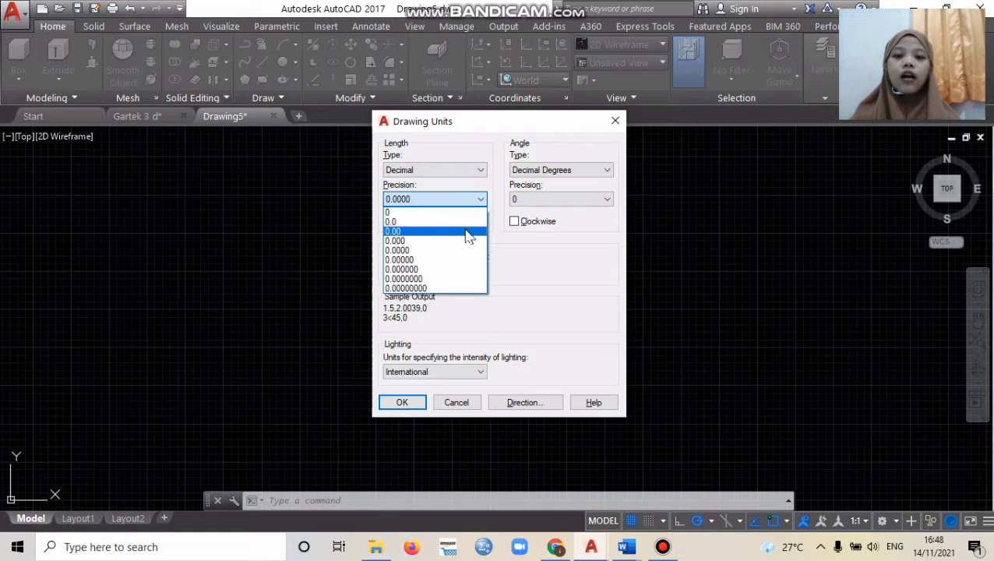
{"action": "left_click", "coordinate": [468, 233]}
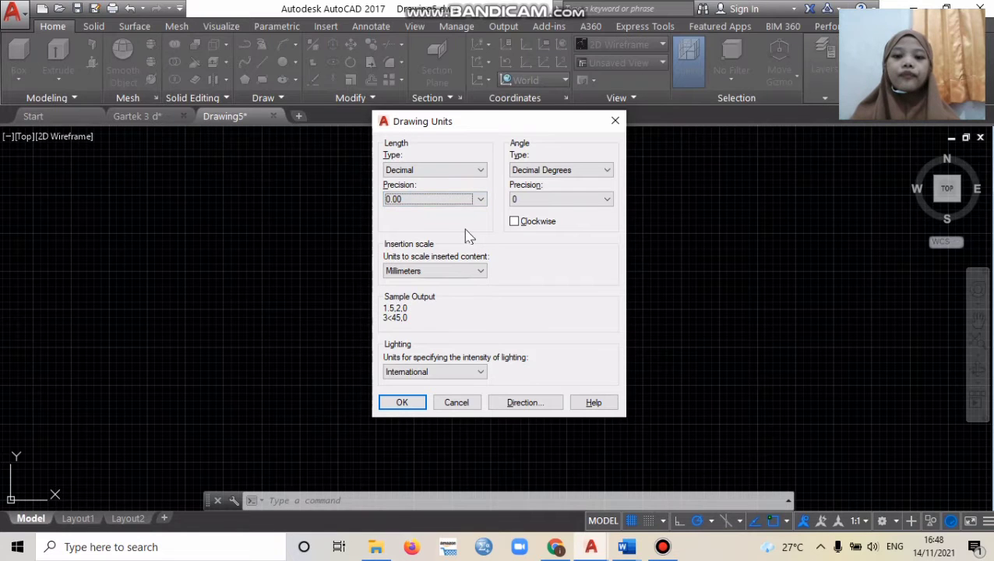
{"action": "left_click", "coordinate": [400, 403]}
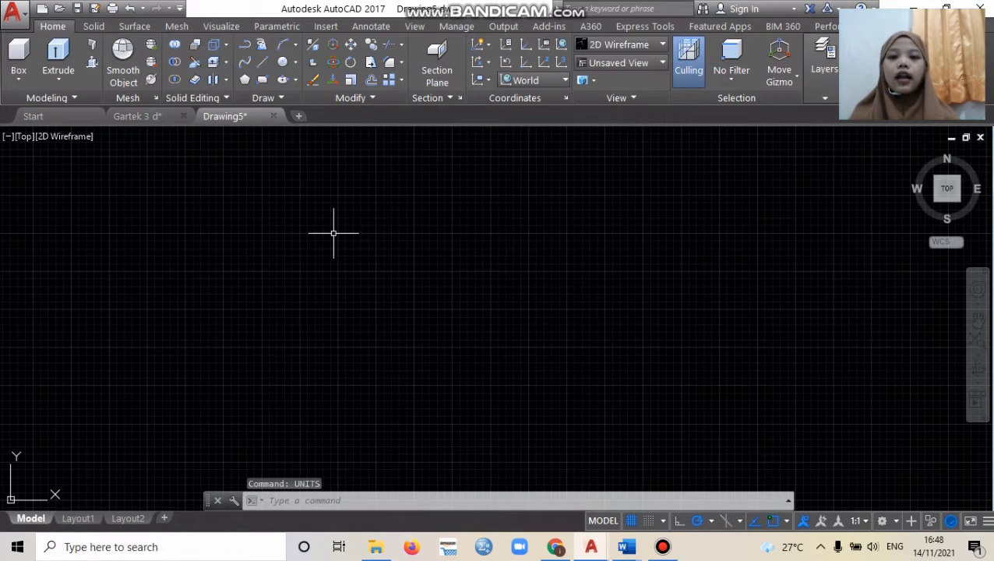
Step: Split the model space into two vertical viewports
{"action": "left_click", "coordinate": [216, 22]}
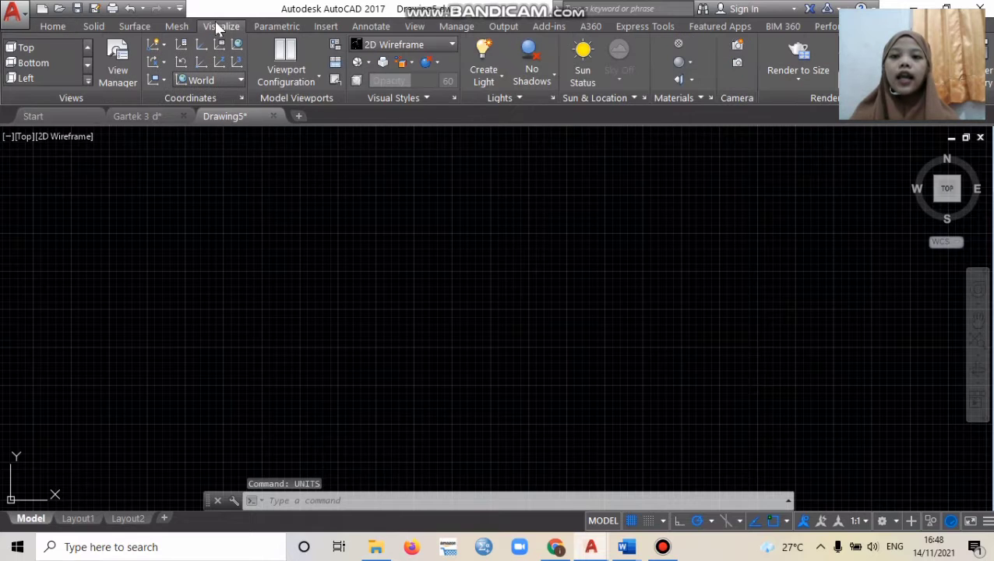
{"action": "left_click", "coordinate": [282, 86]}
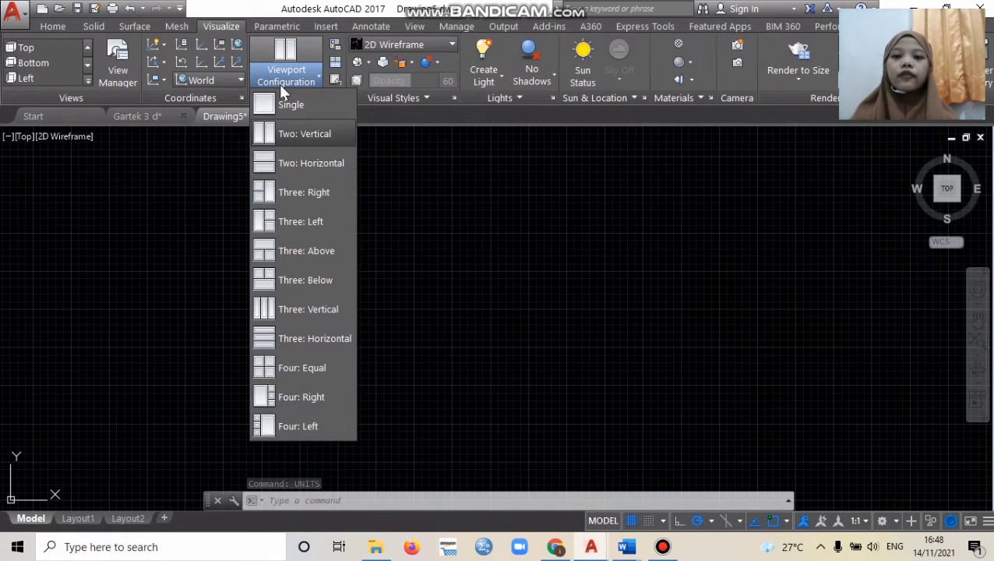
{"action": "left_click", "coordinate": [310, 137]}
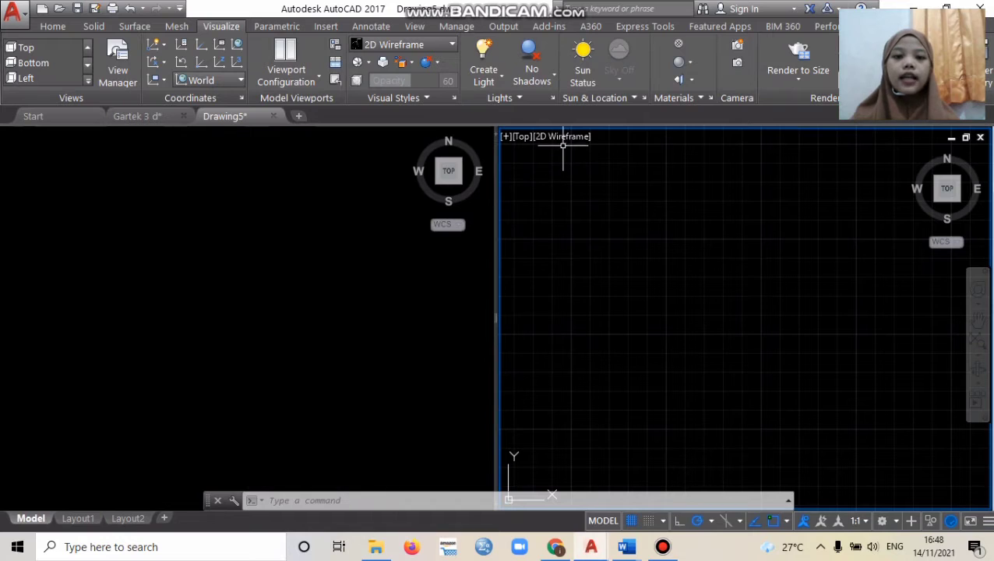
Step: Set the visual style of the right viewport to Conceptual
{"action": "left_click", "coordinate": [353, 305]}
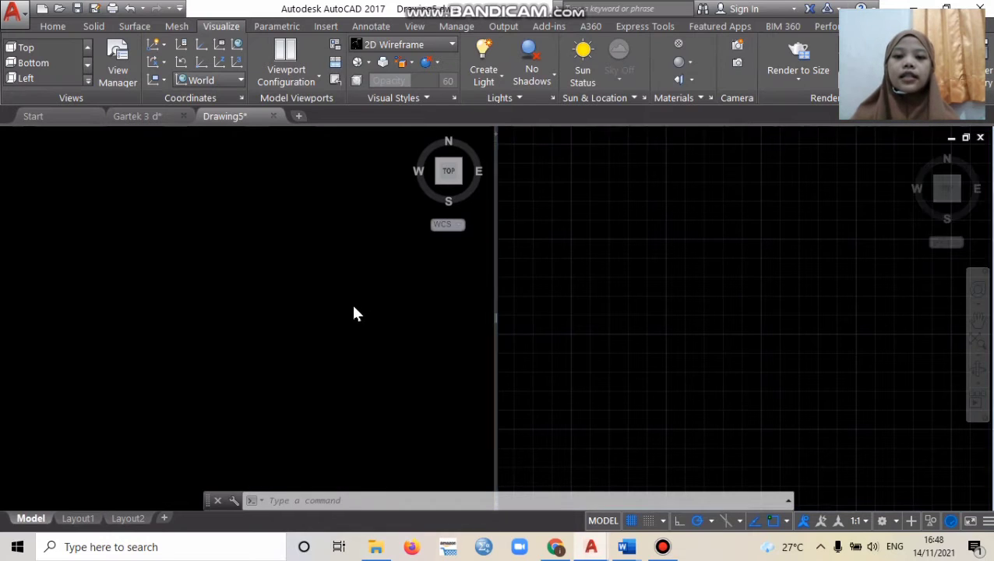
{"action": "left_click", "coordinate": [588, 292]}
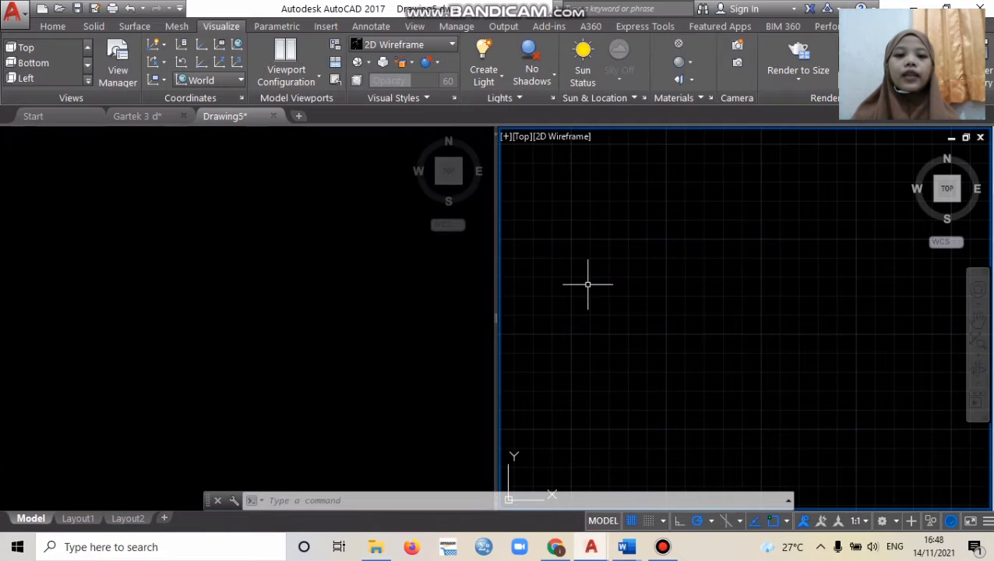
{"action": "left_click", "coordinate": [566, 139]}
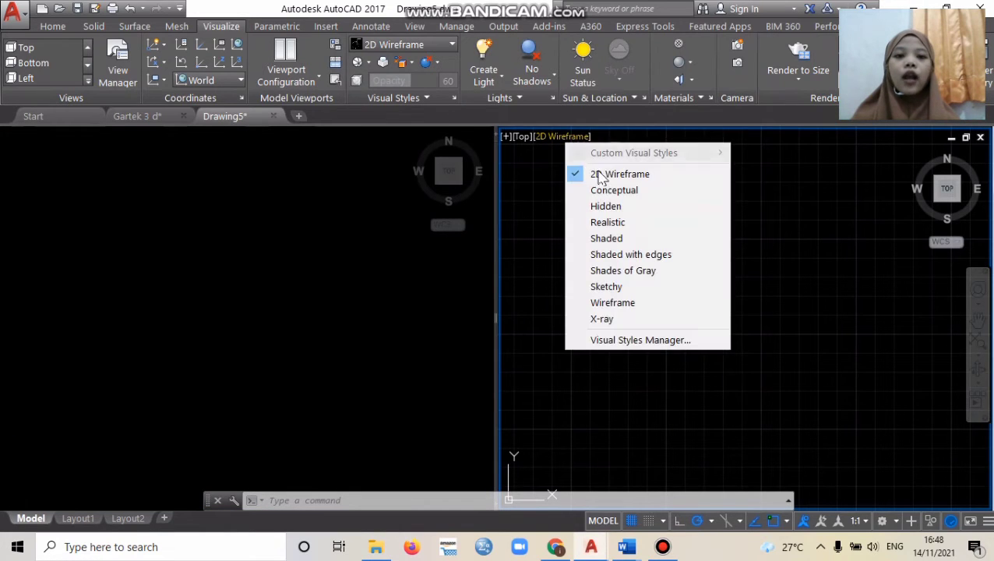
{"action": "left_click", "coordinate": [611, 192]}
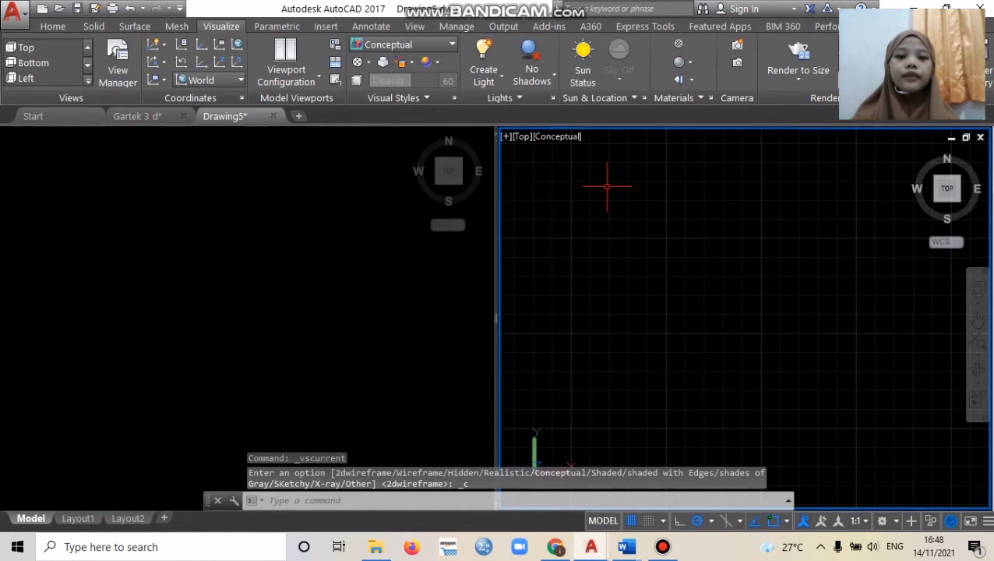
Step: Draw a rectangle 180 mm wide and 130 mm high in the left viewport's top view
{"action": "left_click", "coordinate": [344, 293]}
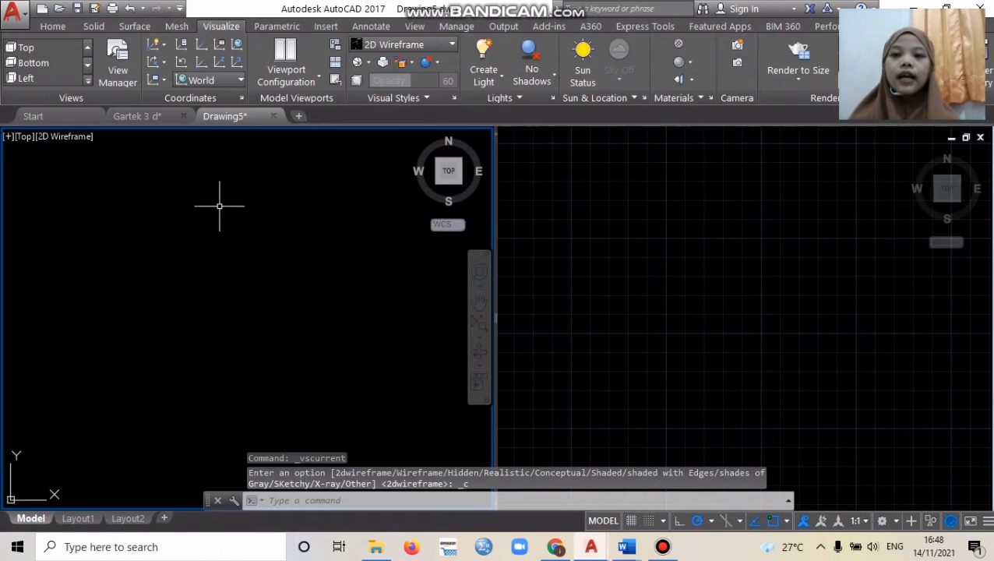
{"action": "left_click", "coordinate": [59, 24]}
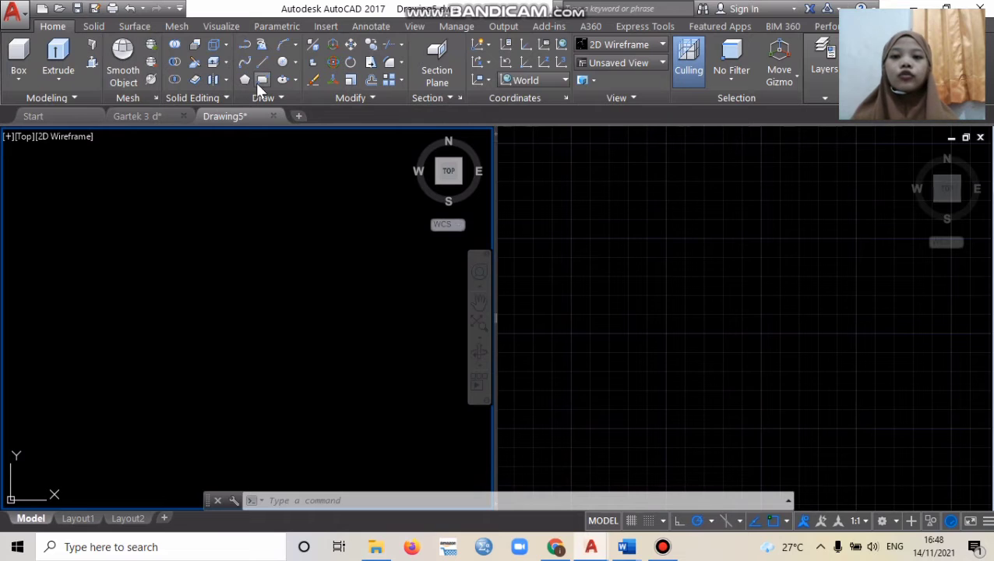
{"action": "left_click", "coordinate": [258, 79]}
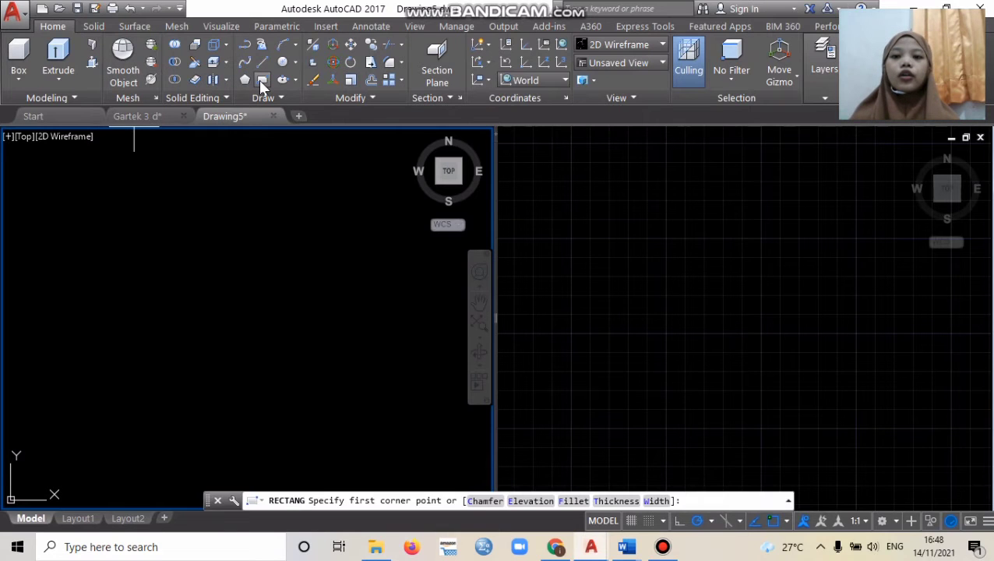
{"action": "left_click", "coordinate": [131, 243]}
{"action": "type", "text": "180,130"}
{"action": "key", "text": "Return"}
{"action": "right_click", "coordinate": [128, 232]}
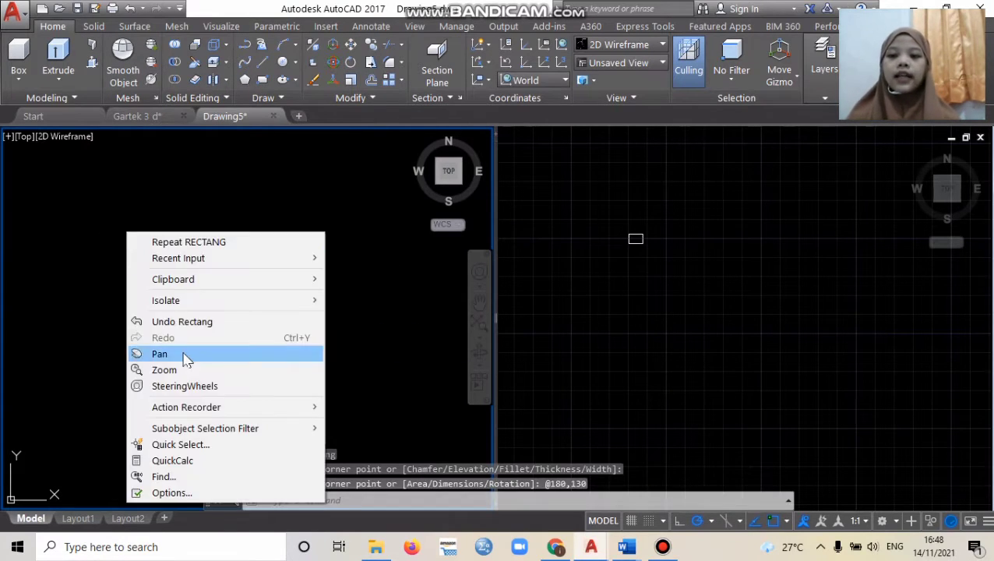
{"action": "left_click", "coordinate": [165, 370]}
{"action": "right_click", "coordinate": [120, 231]}
{"action": "left_click", "coordinate": [173, 315]}
{"action": "left_click_drag", "start_coordinate": [123, 257], "coordinate": [219, 228]}
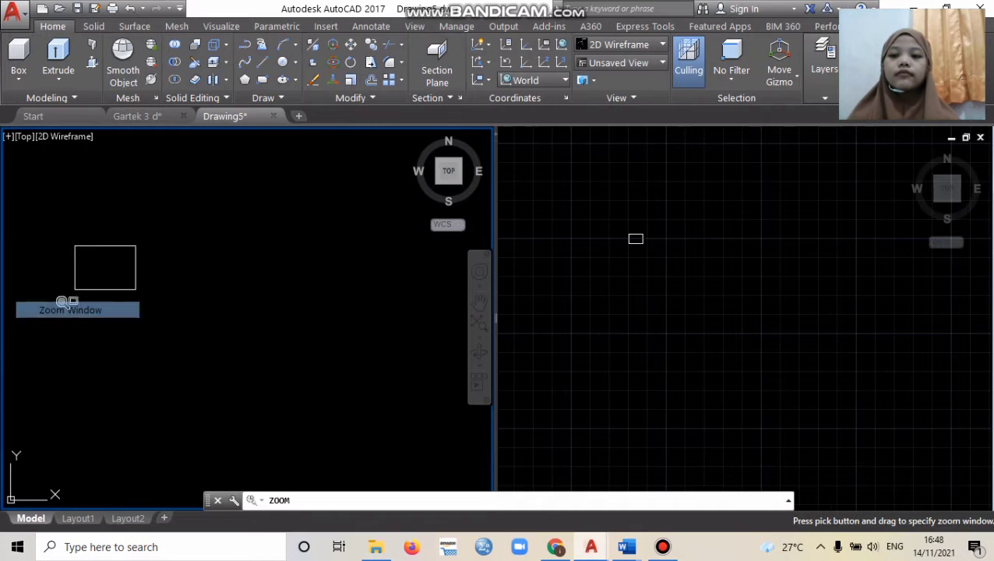
{"action": "left_click_drag", "start_coordinate": [57, 226], "coordinate": [152, 308]}
{"action": "right_click", "coordinate": [149, 306]}
{"action": "left_click", "coordinate": [160, 314]}
{"action": "type", "text": "fillet"}
{"action": "key", "text": "Return"}
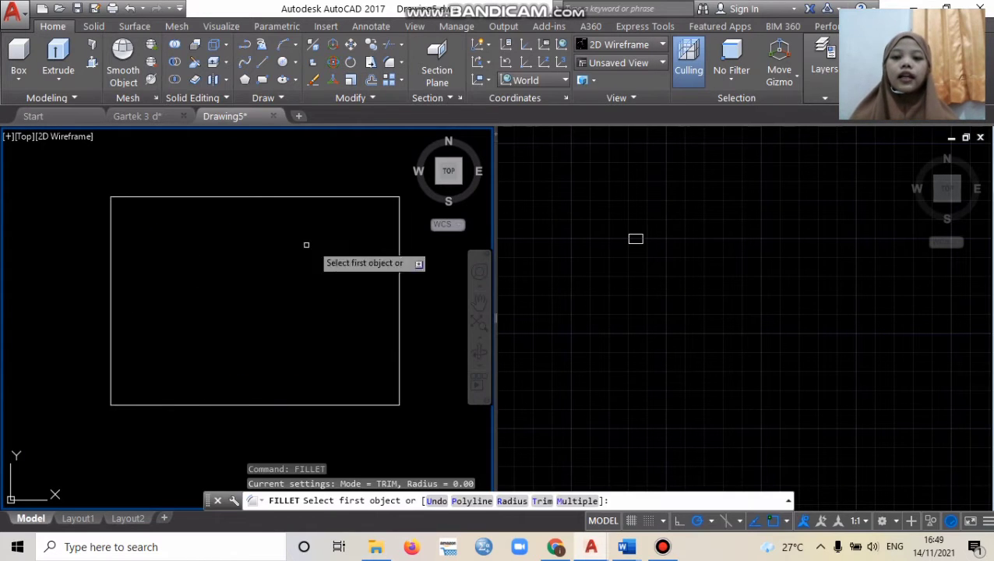
{"action": "left_click", "coordinate": [399, 217]}
{"action": "left_click", "coordinate": [395, 218]}
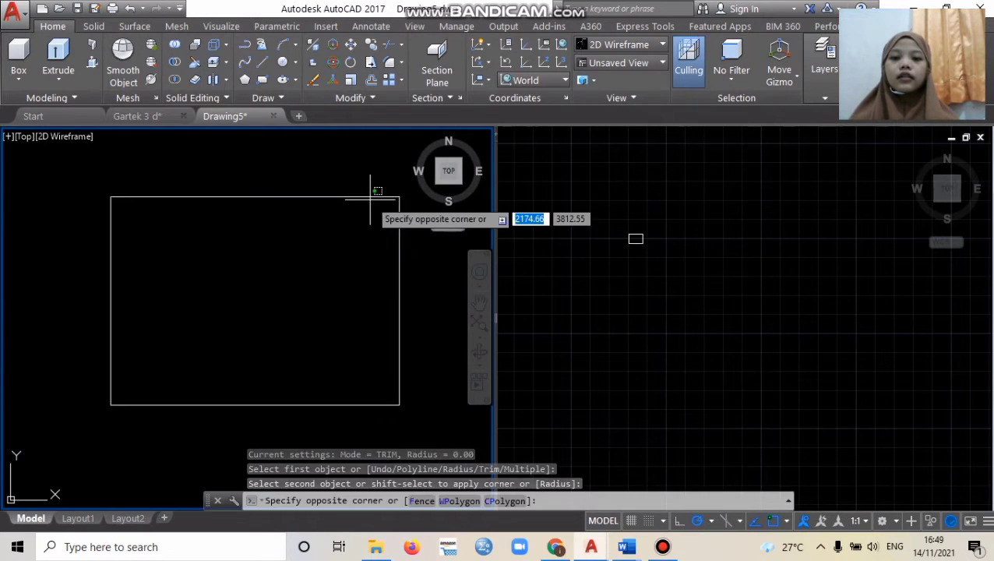
{"action": "left_click", "coordinate": [310, 256]}
{"action": "type", "text": "fill"}
{"action": "key", "text": "Return"}
{"action": "type", "text": "r"}
{"action": "key", "text": "Return"}
{"action": "key", "text": "Return"}
Step: Fillet the rectangle's upper-right corner with a radius of 8 mm
{"action": "type", "text": "fillet"}
{"action": "key", "text": "Return"}
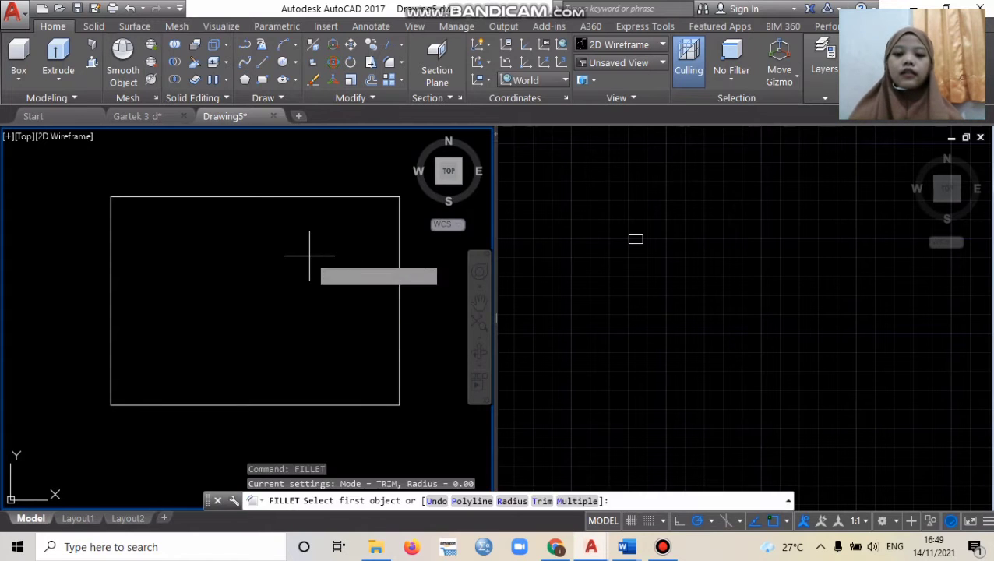
{"action": "type", "text": "r"}
{"action": "key", "text": "Return"}
{"action": "type", "text": "8"}
{"action": "key", "text": "Return"}
{"action": "left_click", "coordinate": [355, 197]}
{"action": "left_click", "coordinate": [399, 222]}
Step: Fillet the rectangle's three remaining corners with the same 8 mm radius
{"action": "key", "text": "Return"}
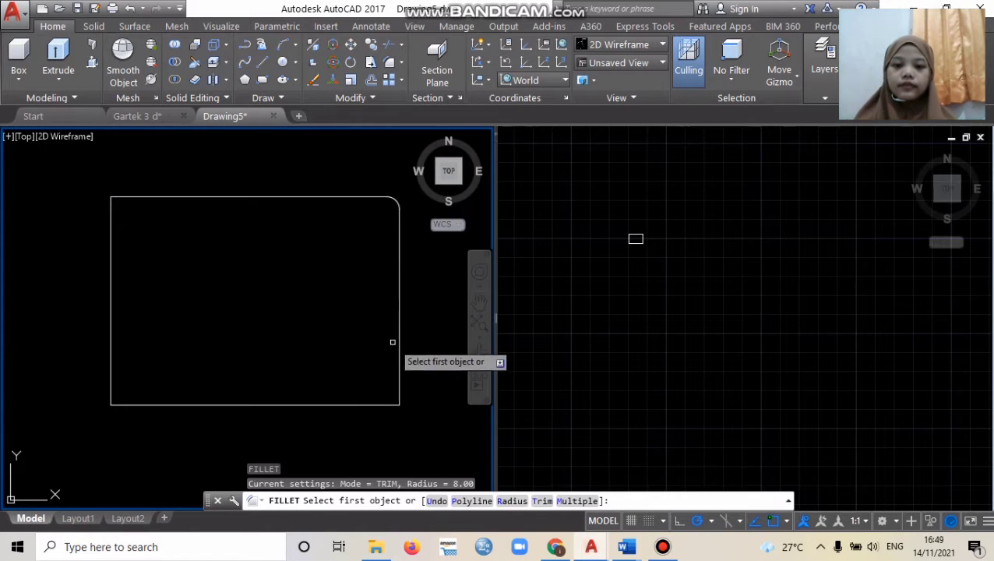
{"action": "left_click", "coordinate": [396, 343]}
{"action": "left_click", "coordinate": [372, 405]}
{"action": "key", "text": "Return"}
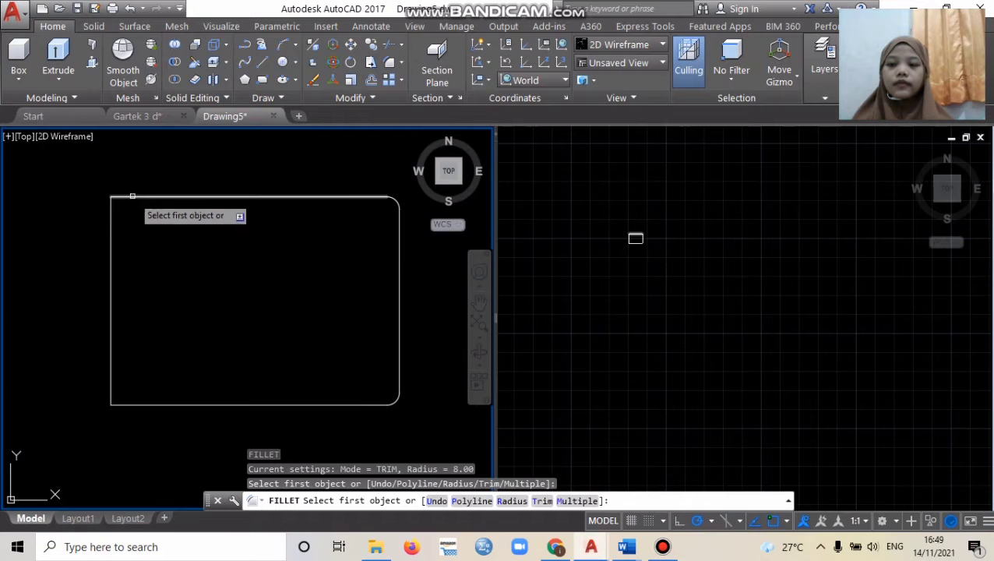
{"action": "left_click", "coordinate": [132, 196]}
{"action": "left_click", "coordinate": [110, 227]}
{"action": "key", "text": "Return"}
{"action": "left_click", "coordinate": [111, 382]}
{"action": "left_click", "coordinate": [132, 405]}
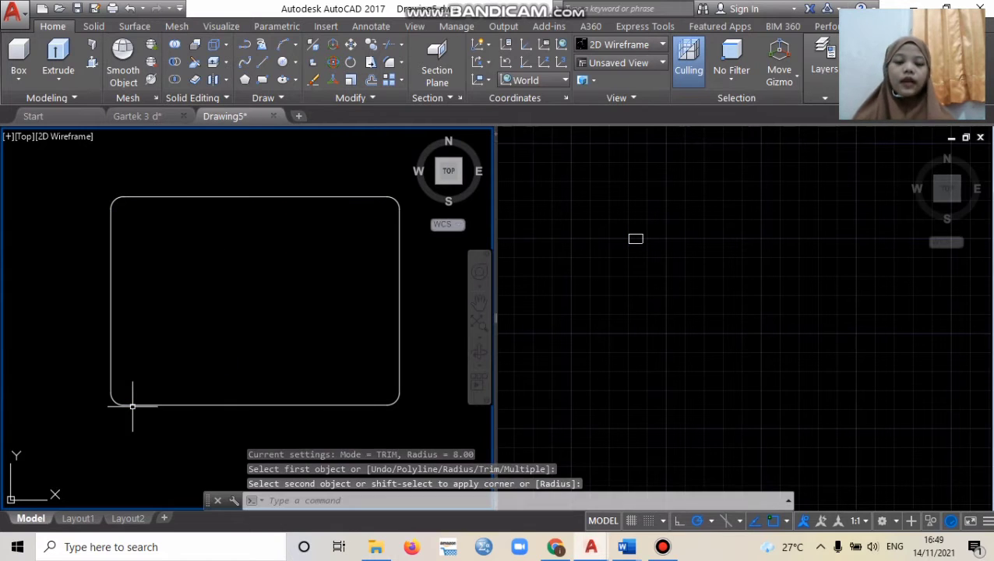
Step: Extrude the rounded rectangle into a solid 60 mm high and show it from an isometric direction in the right viewport
{"action": "mouse_move", "coordinate": [82, 191]}
{"action": "left_mouse_down"}
{"action": "mouse_move", "coordinate": [421, 215]}
{"action": "mouse_move", "coordinate": [89, 417]}
{"action": "mouse_move", "coordinate": [82, 202]}
{"action": "left_mouse_up"}
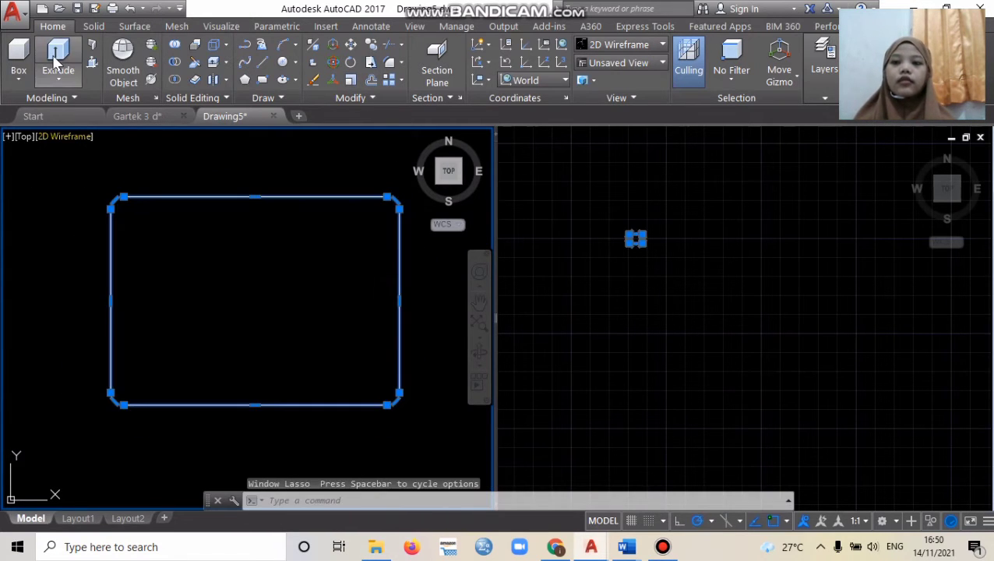
{"action": "left_click", "coordinate": [58, 56]}
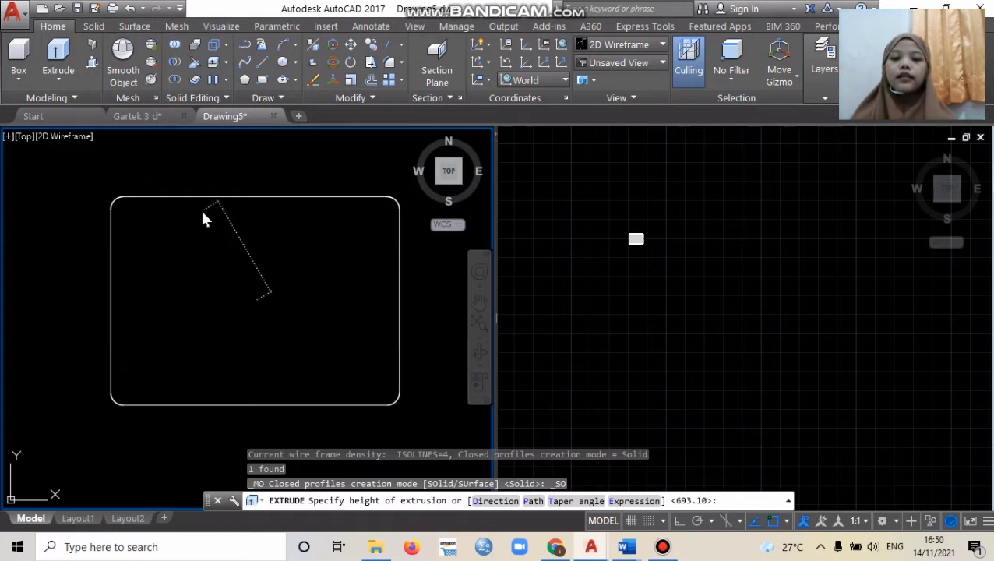
{"action": "type", "text": "60"}
{"action": "key", "text": "Return"}
{"action": "left_click", "coordinate": [910, 153]}
{"action": "left_click", "coordinate": [912, 156]}
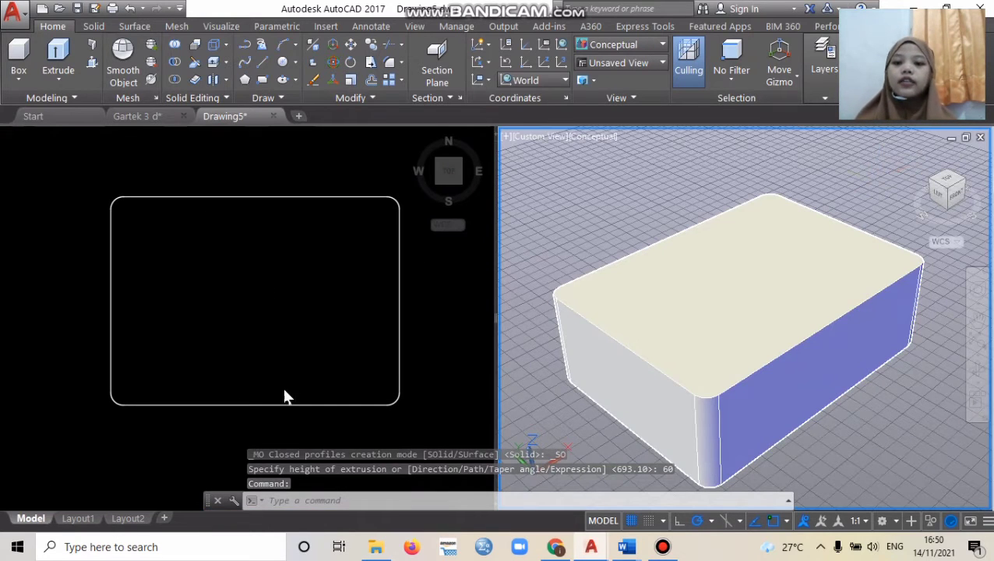
Step: Draw a 15 by 15 mm square on the box's top face, starting at the arc centre of the upper-left rounded corner
{"action": "left_click", "coordinate": [262, 79]}
{"action": "left_click", "coordinate": [236, 163]}
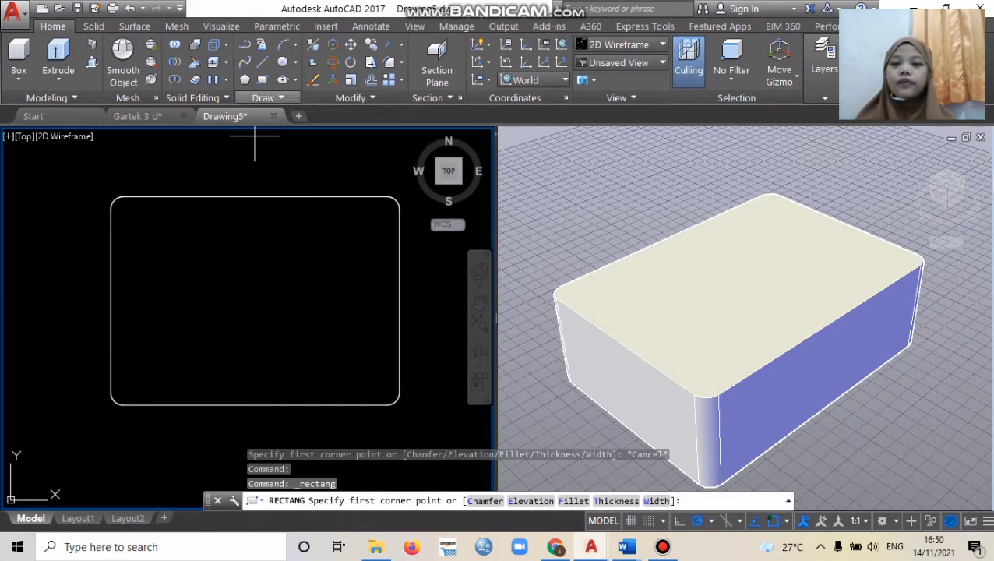
{"action": "left_click", "coordinate": [123, 207]}
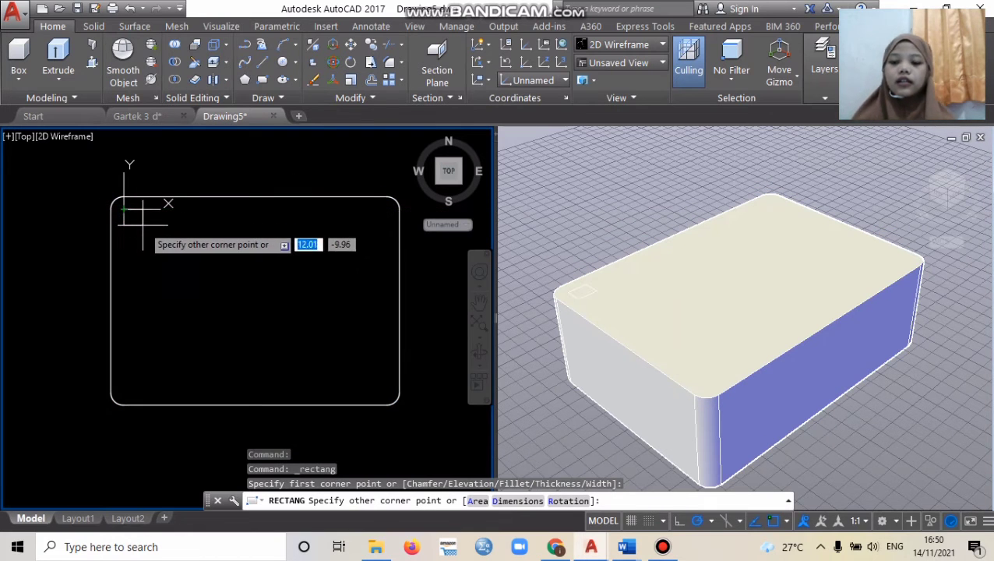
{"action": "type", "text": "15,15"}
{"action": "key", "text": "Return"}
Step: Move the small square by its upper-left corner onto the arc centre of the box's upper-left rounded corner
{"action": "left_click", "coordinate": [138, 184]}
{"action": "left_click", "coordinate": [350, 45]}
{"action": "left_click", "coordinate": [124, 184]}
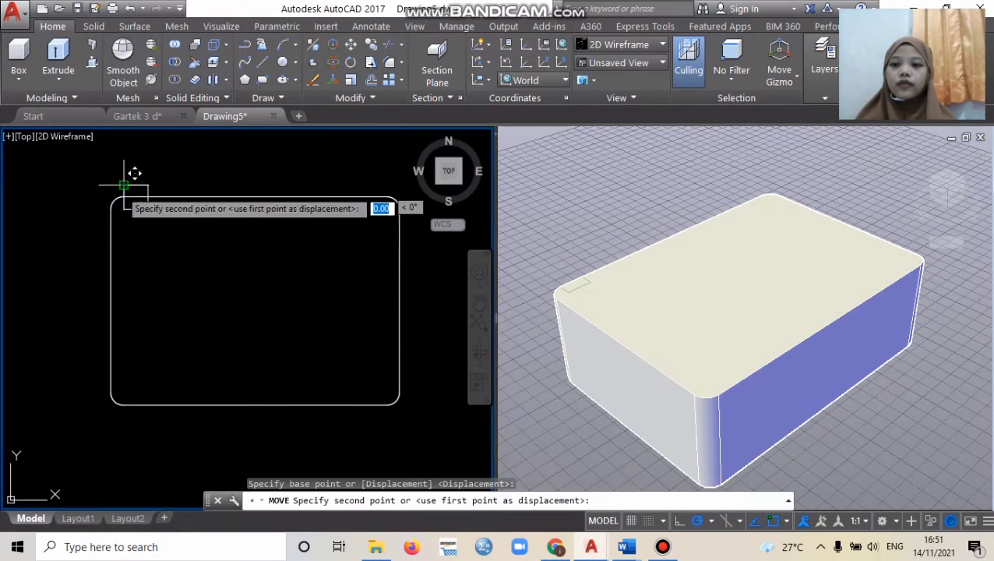
{"action": "left_click", "coordinate": [123, 208]}
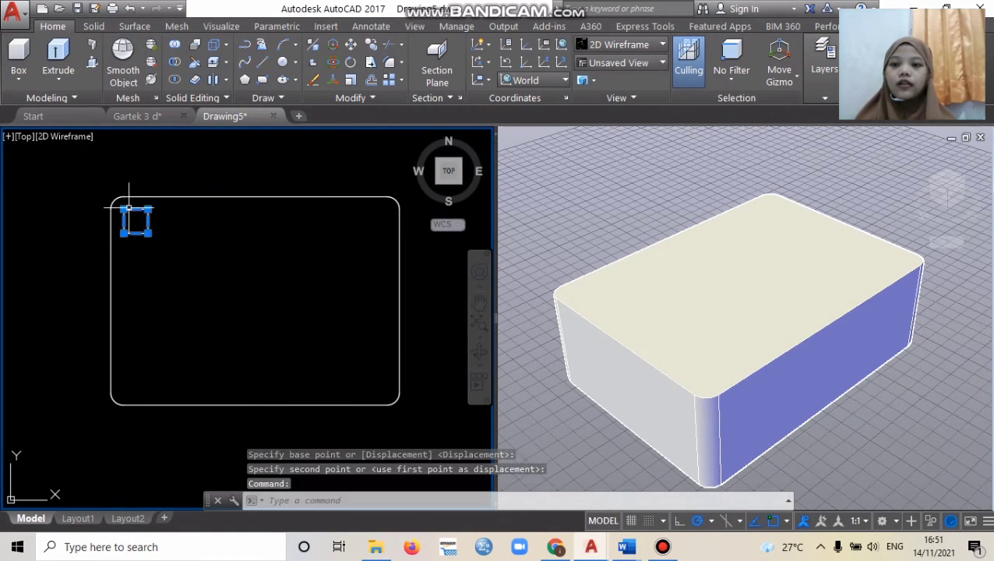
Step: Extrude the small corner square into a foot 7 mm high
{"action": "left_click", "coordinate": [57, 58]}
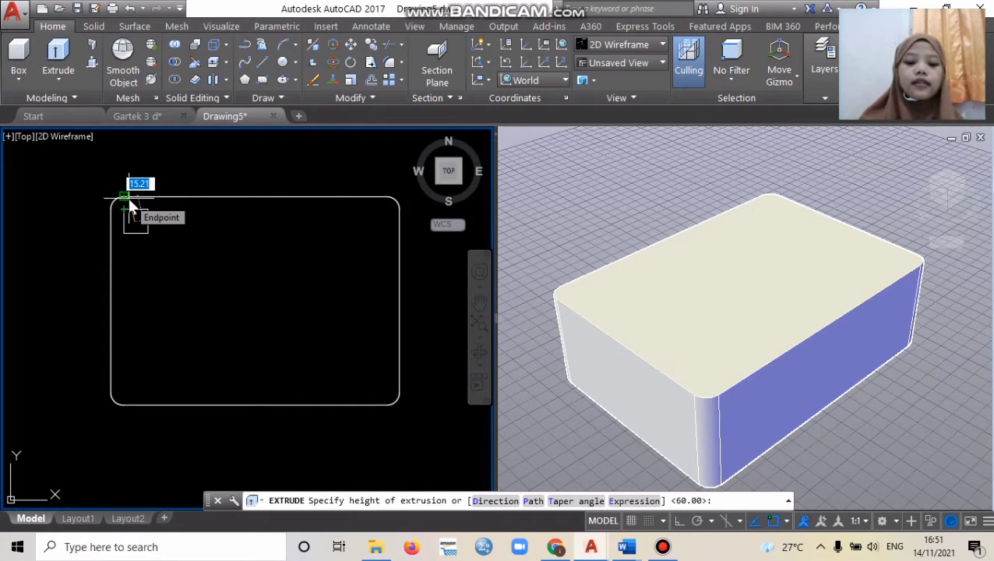
{"action": "type", "text": "7"}
{"action": "key", "text": "Return"}
Step: Copy the square foot to the box's three other corners in the bottom view, aligned on the rounded corners' arc centres
{"action": "left_click", "coordinate": [415, 132]}
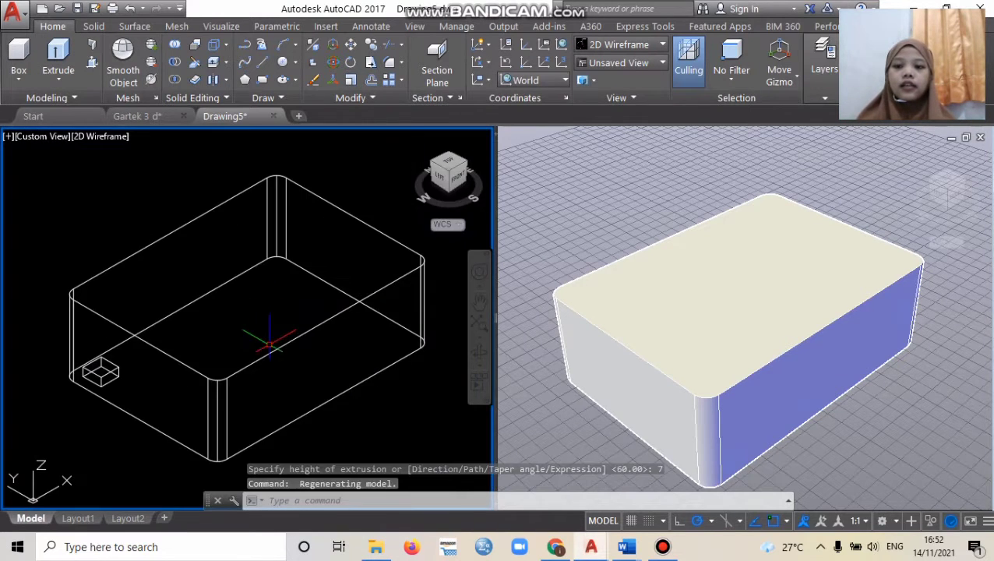
{"action": "left_click", "coordinate": [458, 182]}
{"action": "left_click", "coordinate": [449, 188]}
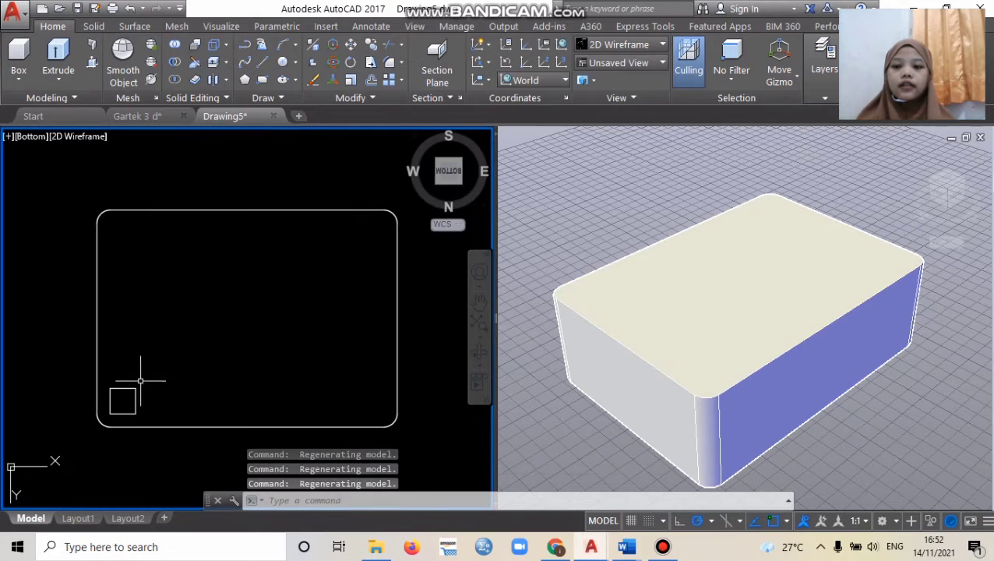
{"action": "left_click", "coordinate": [136, 393]}
{"action": "left_click", "coordinate": [370, 45]}
{"action": "left_click", "coordinate": [135, 388]}
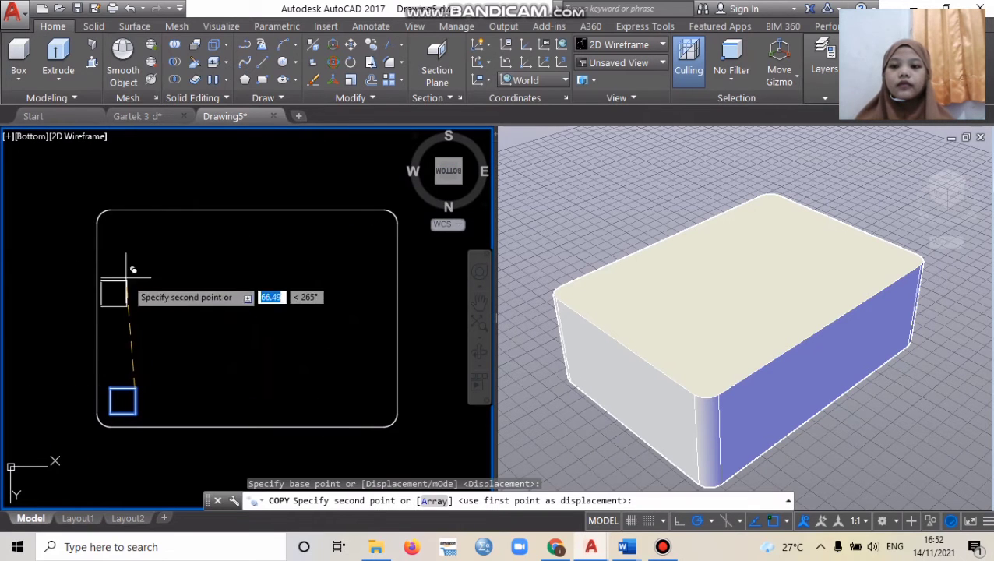
{"action": "left_click", "coordinate": [136, 225]}
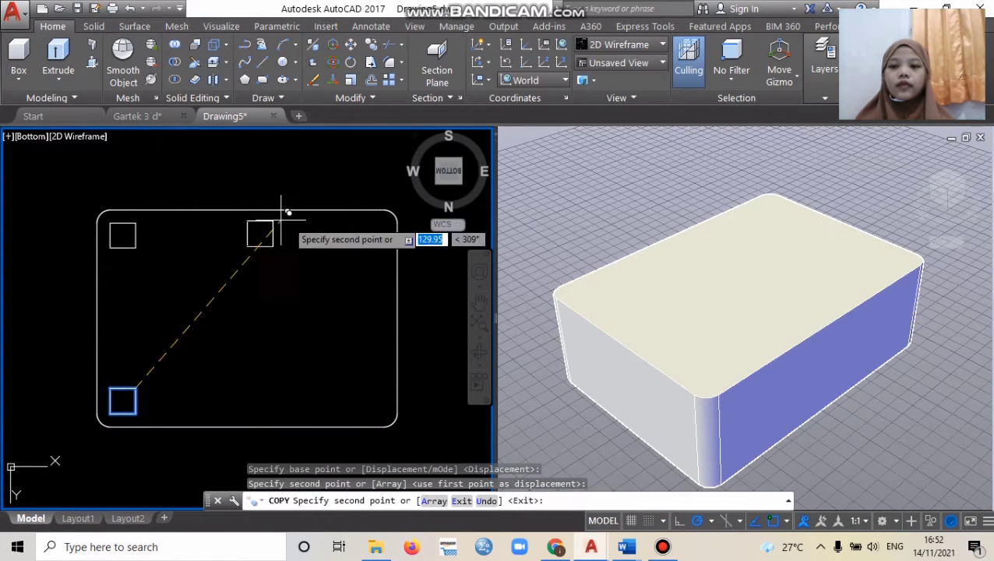
{"action": "left_click", "coordinate": [383, 222]}
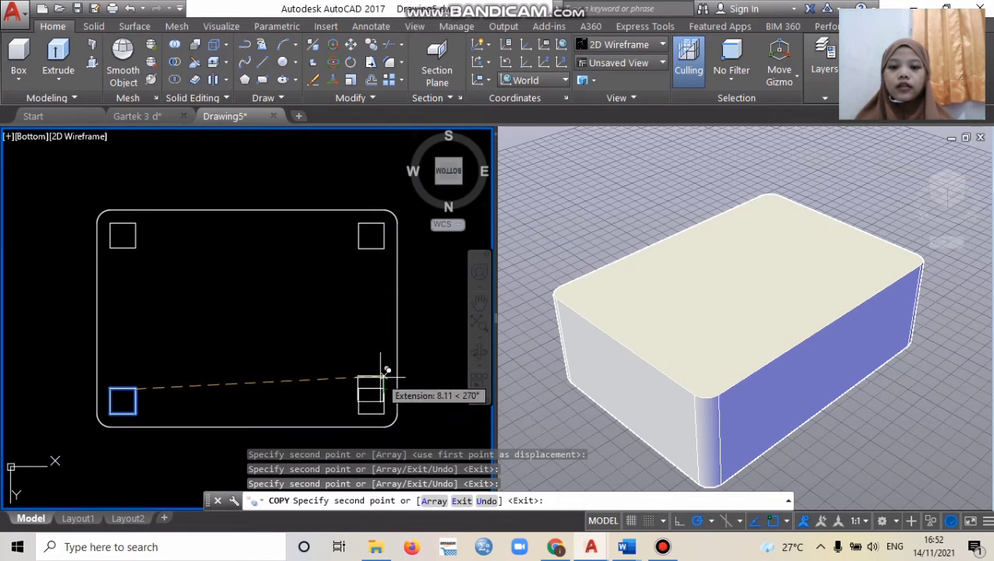
{"action": "left_click", "coordinate": [384, 389]}
{"action": "key", "text": "Return"}
Step: Move the rounded box 7 mm up along the Z axis so it sits on its four feet
{"action": "left_click", "coordinate": [416, 137]}
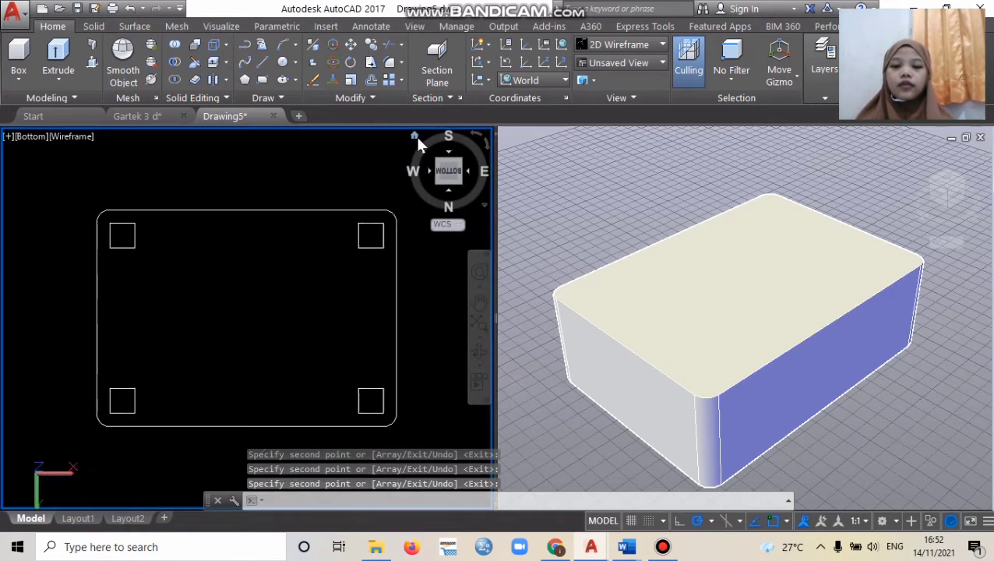
{"action": "left_click", "coordinate": [340, 324]}
{"action": "left_click", "coordinate": [333, 44]}
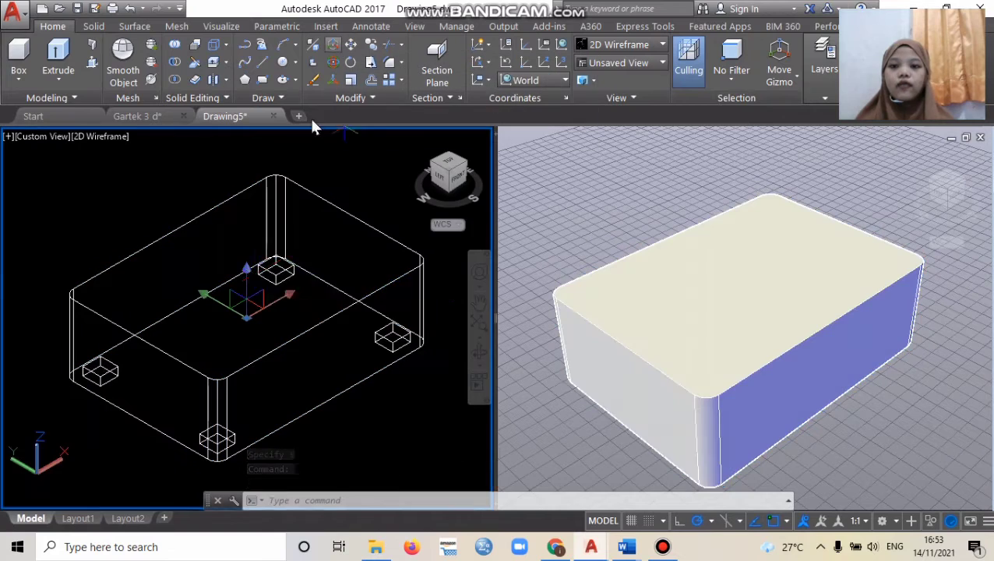
{"action": "left_click", "coordinate": [243, 274]}
{"action": "type", "text": "7"}
{"action": "key", "text": "Return"}
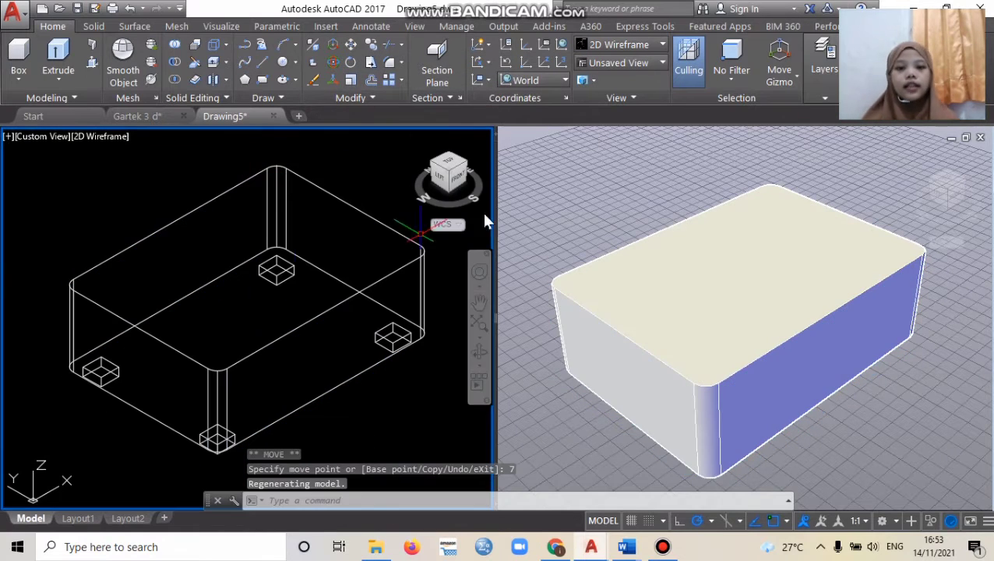
Step: Draw a circle with a diameter of 65 mm above the box, working from the front view
{"action": "left_click", "coordinate": [446, 178]}
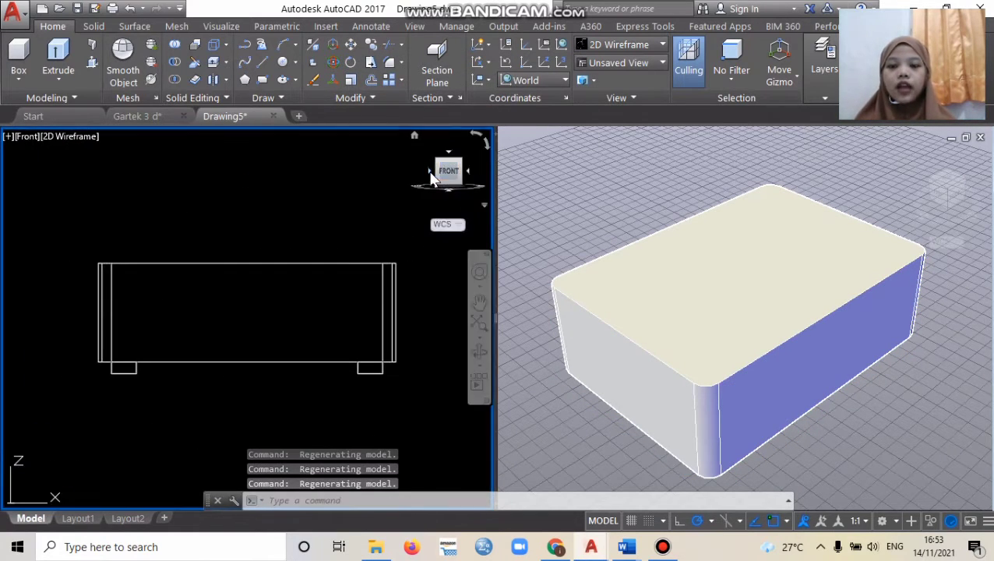
{"action": "left_click", "coordinate": [295, 62]}
{"action": "left_click", "coordinate": [315, 115]}
{"action": "left_click", "coordinate": [234, 196]}
{"action": "type", "text": "65"}
{"action": "key", "text": "Return"}
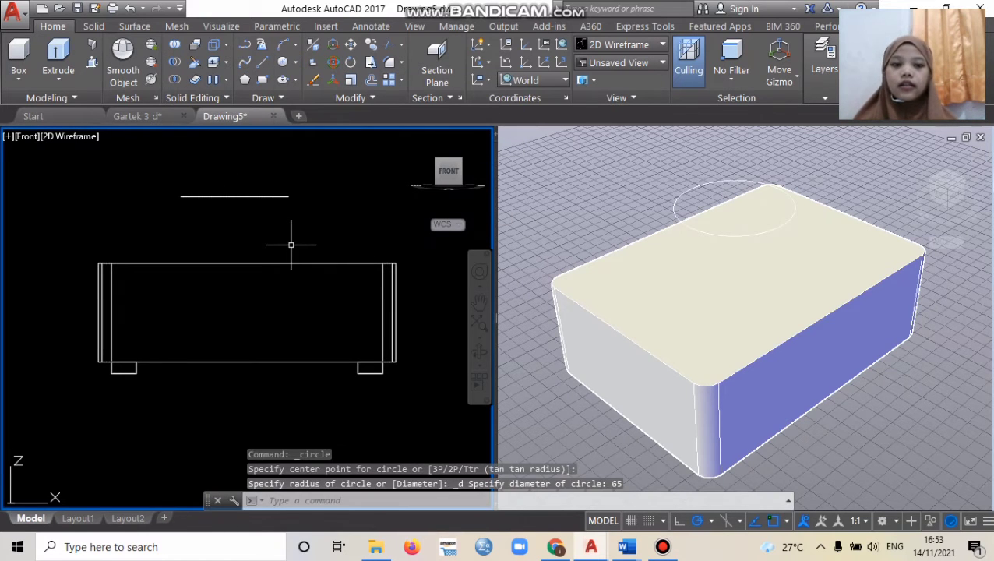
Step: Extrude the circle into a disc 10 mm thick
{"action": "left_click", "coordinate": [270, 197]}
{"action": "left_click", "coordinate": [58, 61]}
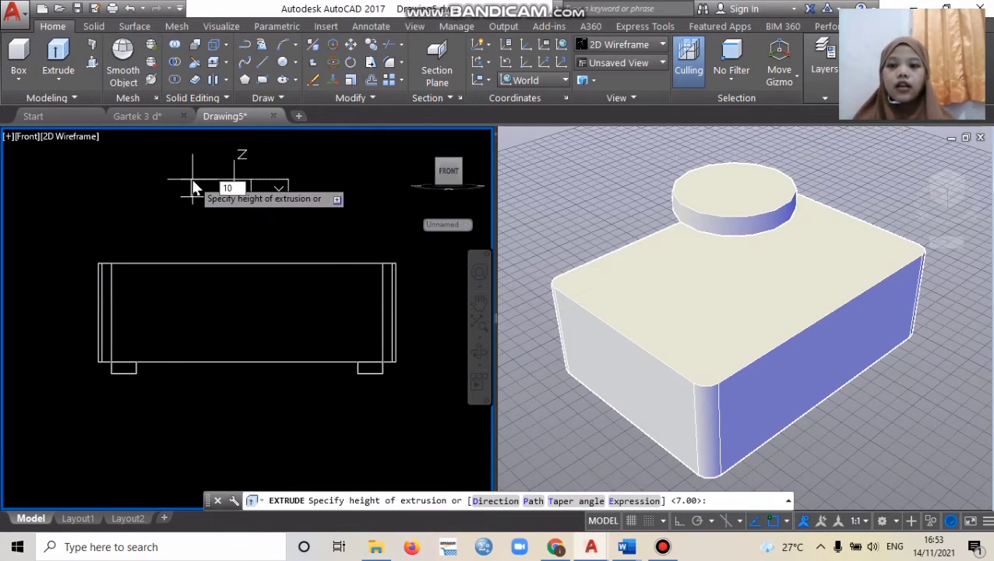
{"action": "key", "text": "Return"}
Step: Rotate the disc 90 degrees about the X axis so it stands parallel to the box's front face
{"action": "left_click", "coordinate": [227, 180]}
{"action": "left_click", "coordinate": [632, 213]}
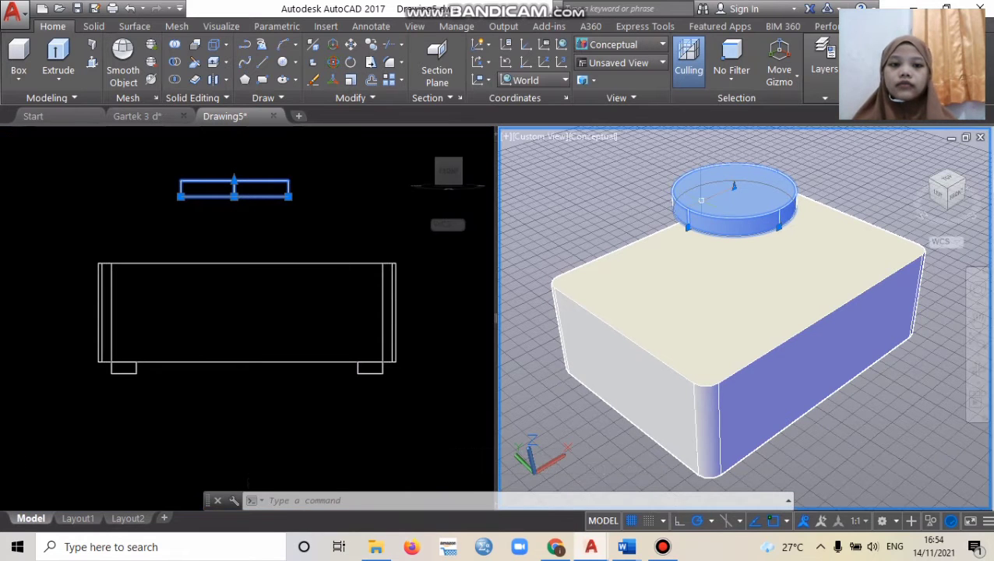
{"action": "left_click", "coordinate": [336, 62]}
{"action": "left_click", "coordinate": [738, 156]}
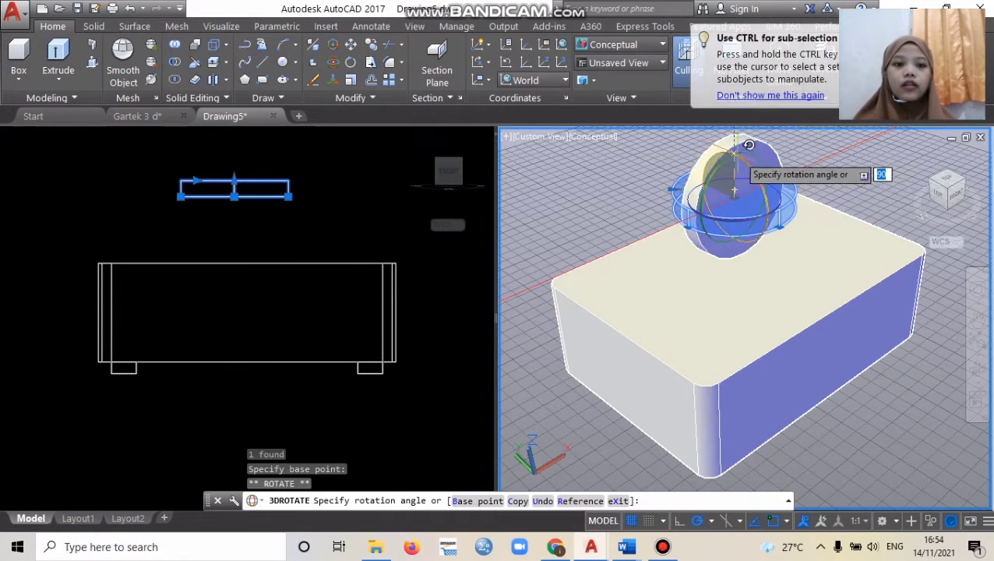
{"action": "type", "text": "90"}
{"action": "key", "text": "Return"}
Step: Move the upright disc from above the box to a spot in front of its front face
{"action": "left_click", "coordinate": [335, 44]}
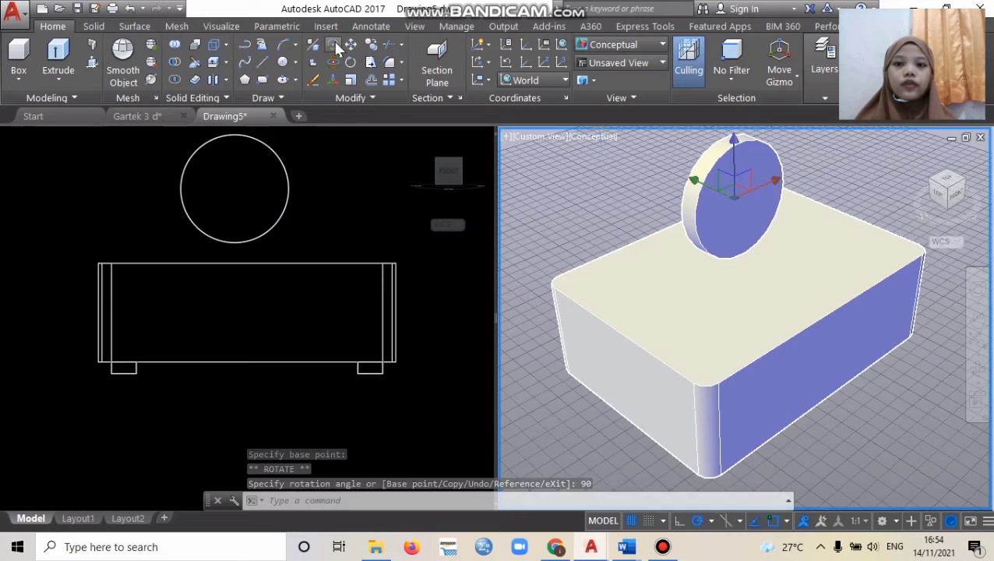
{"action": "left_click", "coordinate": [736, 194]}
{"action": "left_click", "coordinate": [839, 217]}
{"action": "left_click_drag", "start_coordinate": [850, 192], "coordinate": [883, 261]}
Step: Move the disc by its centre in the front view, placing it low and right of the middle of the box front
{"action": "left_click", "coordinate": [320, 232]}
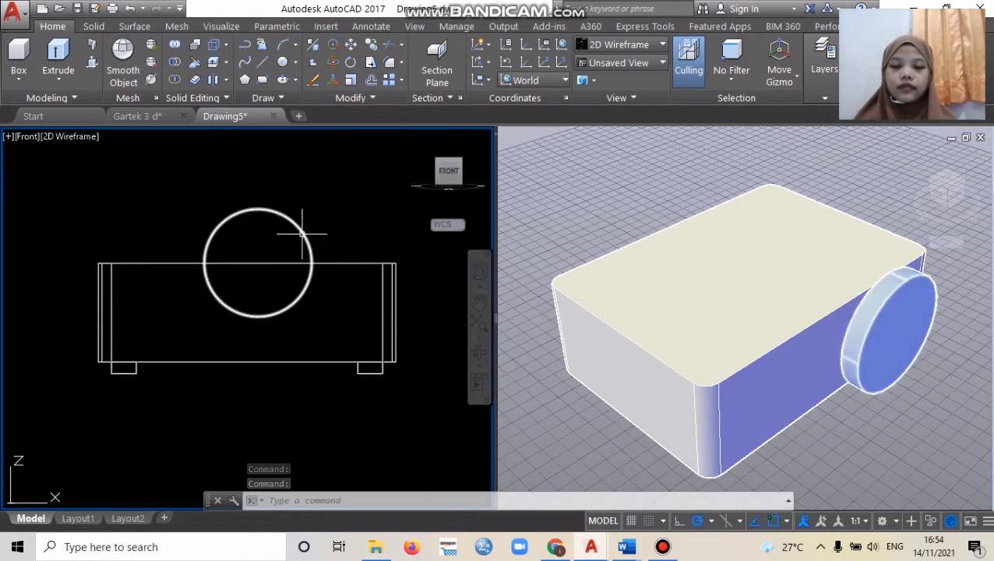
{"action": "left_click", "coordinate": [302, 231]}
{"action": "left_click", "coordinate": [257, 268]}
{"action": "left_click", "coordinate": [257, 263]}
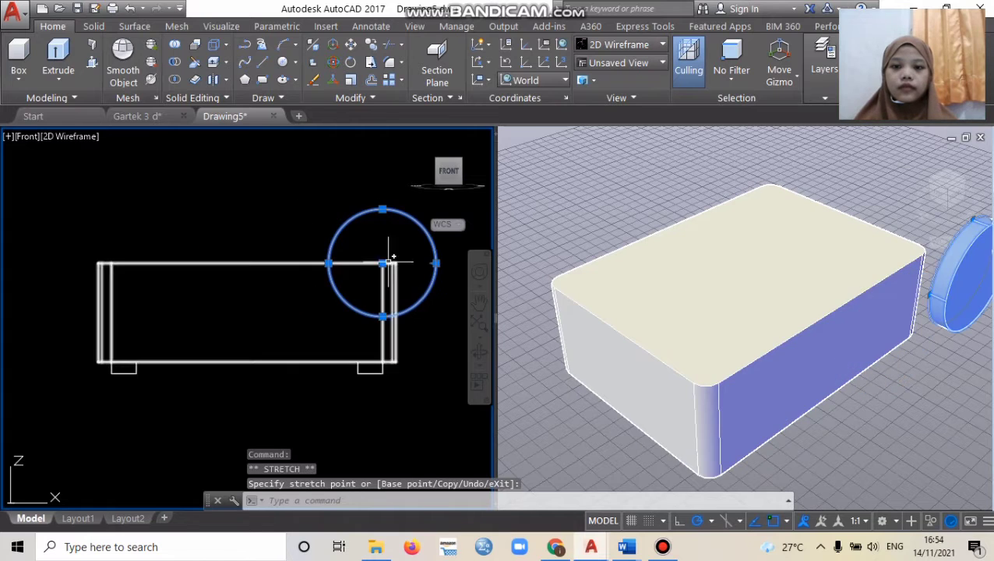
{"action": "left_click", "coordinate": [308, 317]}
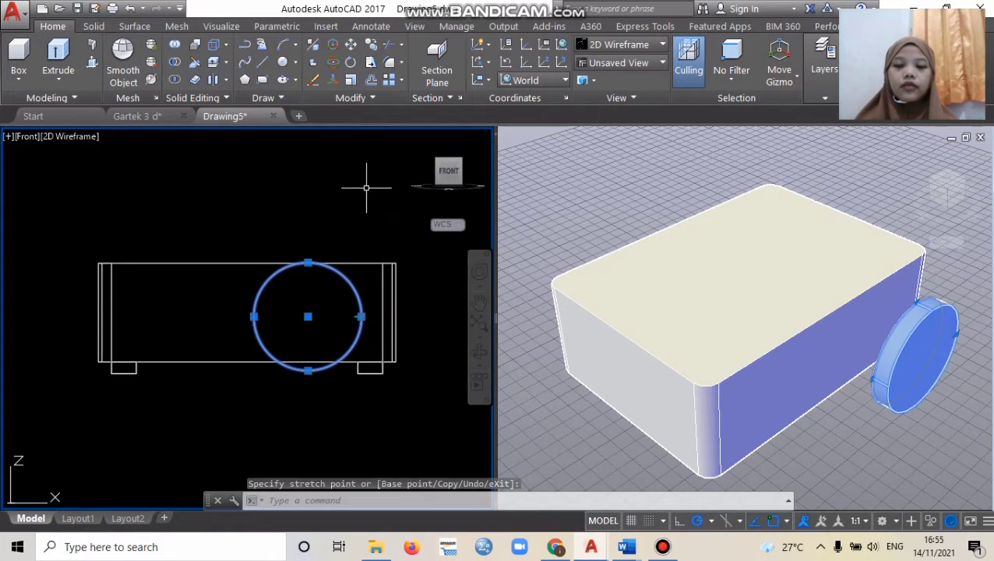
Step: Move the disc in the top view so its flat back rests against the box's front face
{"action": "left_click", "coordinate": [460, 157]}
{"action": "left_click", "coordinate": [379, 185]}
{"action": "left_click", "coordinate": [451, 152]}
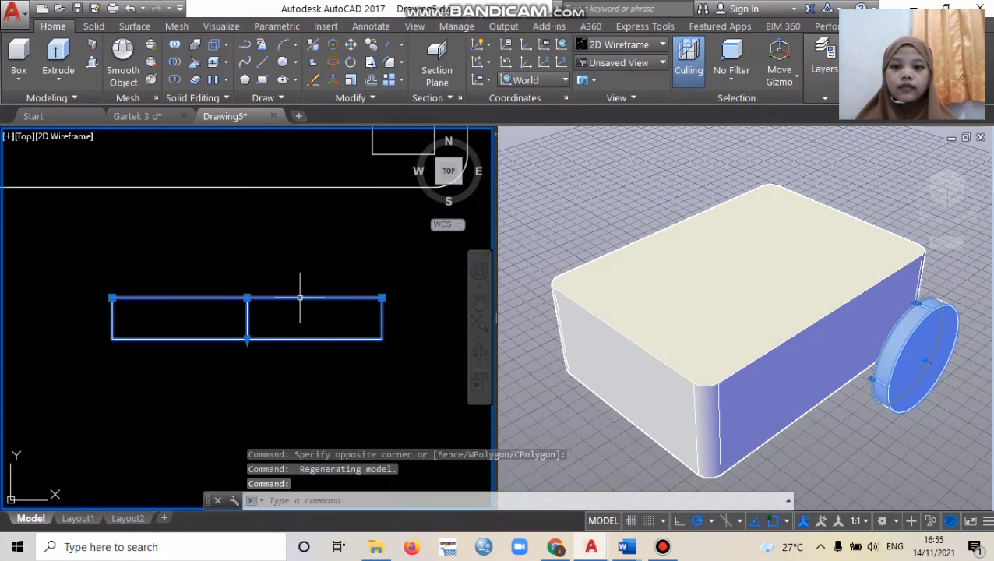
{"action": "left_click_drag", "start_coordinate": [300, 297], "coordinate": [273, 194]}
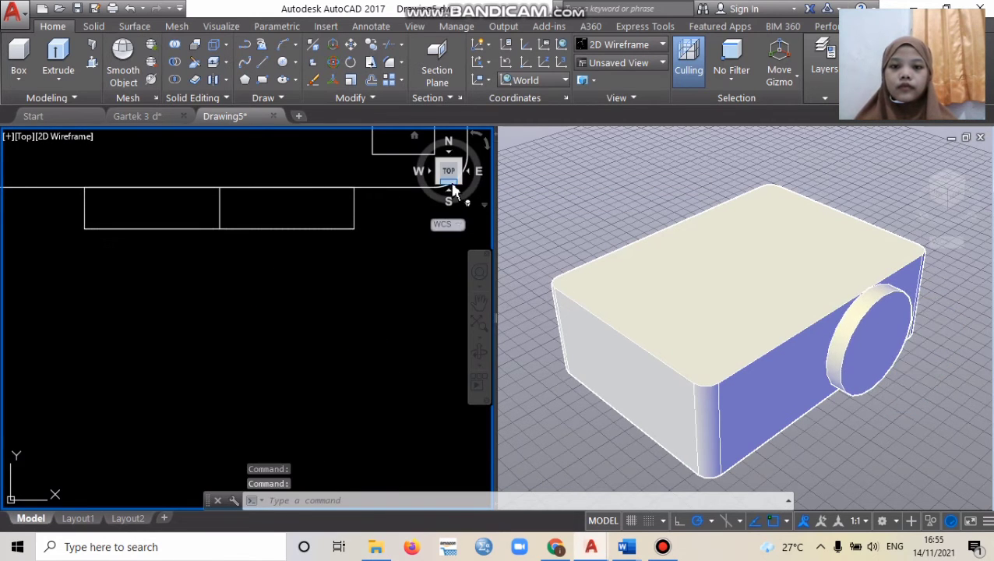
Step: Draw a large rectangle behind the box in the top view and place it just clear of the back edge
{"action": "left_click", "coordinate": [451, 187]}
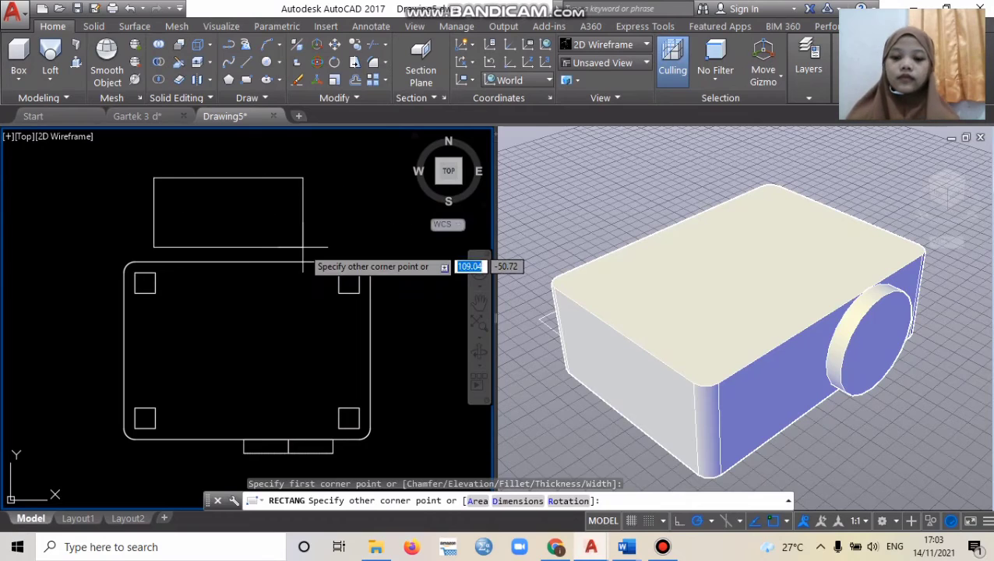
{"action": "type", "text": "0"}
{"action": "key", "text": "Return"}
{"action": "left_click", "coordinate": [308, 176]}
{"action": "left_click_drag", "start_coordinate": [308, 177], "coordinate": [293, 239]}
Step: Draw a 140 by 40 mm rectangle and move it roughly to the middle of the large rectangle behind the box
{"action": "left_click", "coordinate": [246, 79]}
{"action": "left_click", "coordinate": [172, 185]}
{"action": "type", "text": "140,40"}
{"action": "key", "text": "Return"}
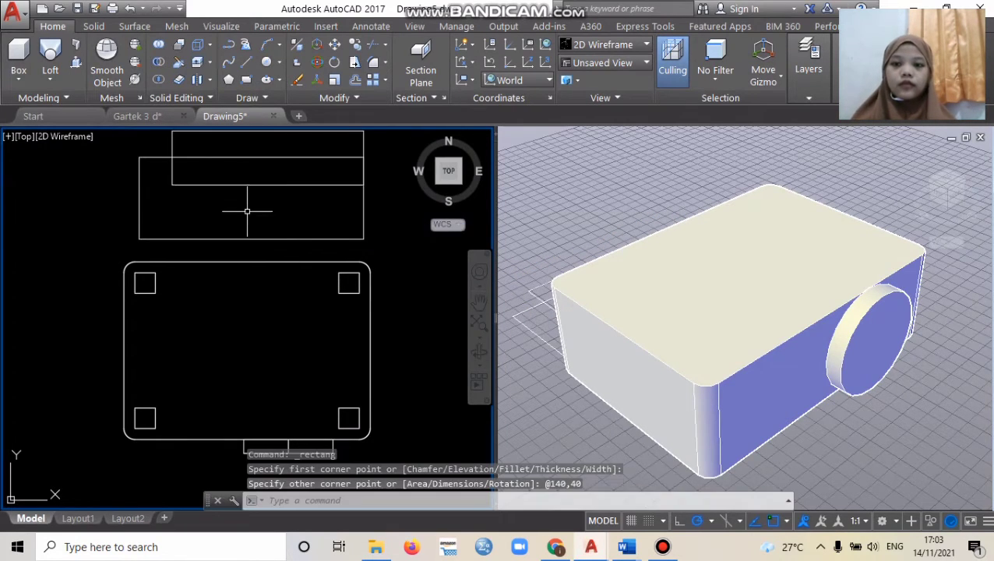
{"action": "left_click", "coordinate": [285, 185]}
{"action": "left_click_drag", "start_coordinate": [285, 184], "coordinate": [267, 223]}
{"action": "key", "text": "Escape"}
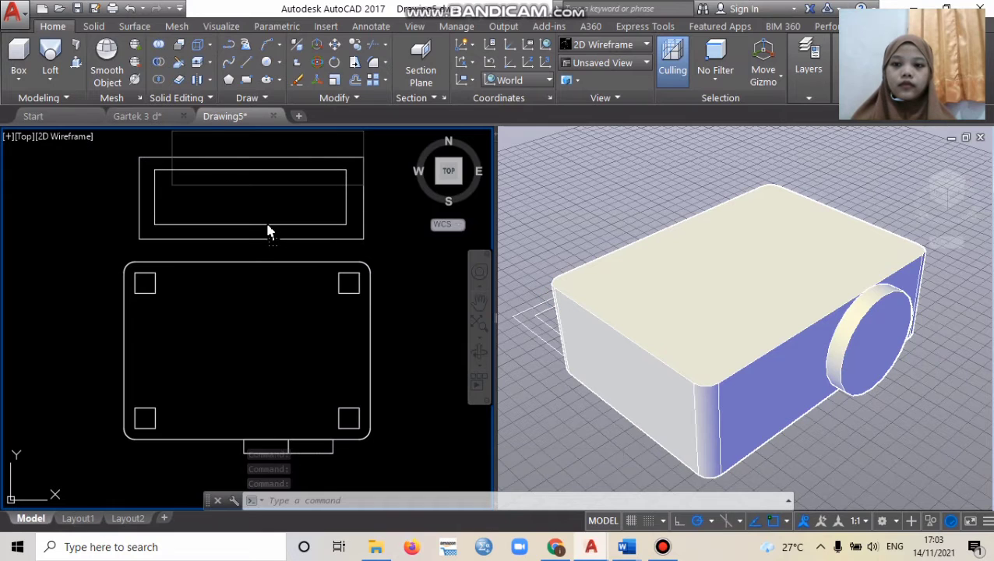
Step: Move the inner 140 by 40 mm rectangle 10 mm up along the Z axis
{"action": "left_click", "coordinate": [437, 182]}
{"action": "left_click", "coordinate": [106, 352]}
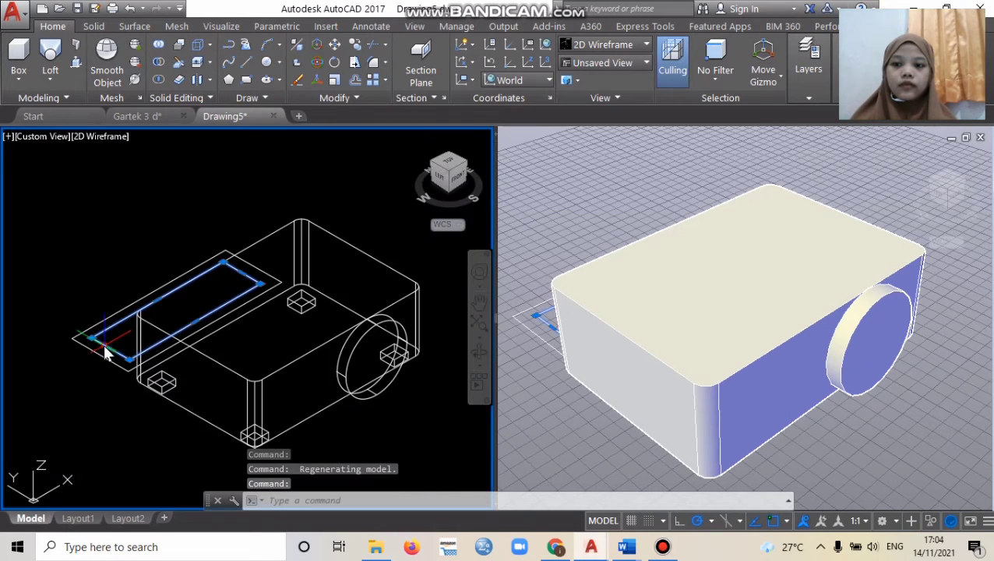
{"action": "left_click", "coordinate": [317, 46]}
{"action": "left_click", "coordinate": [178, 278]}
{"action": "type", "text": "10"}
{"action": "key", "text": "Return"}
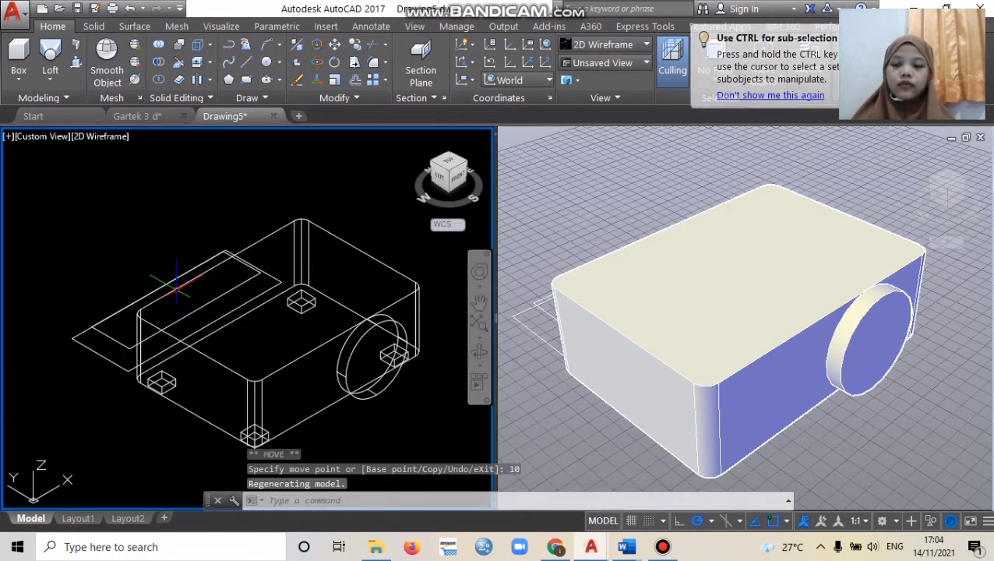
Step: Loft a solid between the raised inner rectangle and the large outer rectangle using cross sections only
{"action": "left_click", "coordinate": [50, 59]}
{"action": "left_click", "coordinate": [102, 333]}
{"action": "left_click", "coordinate": [98, 356]}
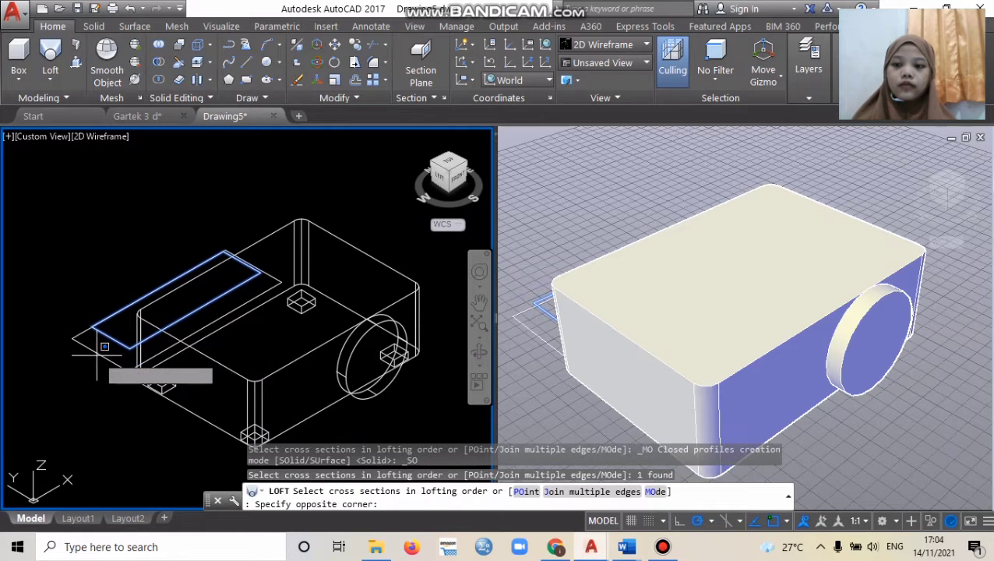
{"action": "left_click", "coordinate": [97, 353]}
{"action": "key", "text": "Return"}
{"action": "key", "text": "Return"}
Step: Rotate the lofted solid about the X axis so it stands upright, parallel to the box's back face
{"action": "left_click", "coordinate": [109, 335]}
{"action": "left_click", "coordinate": [109, 335]}
{"action": "left_click", "coordinate": [103, 338]}
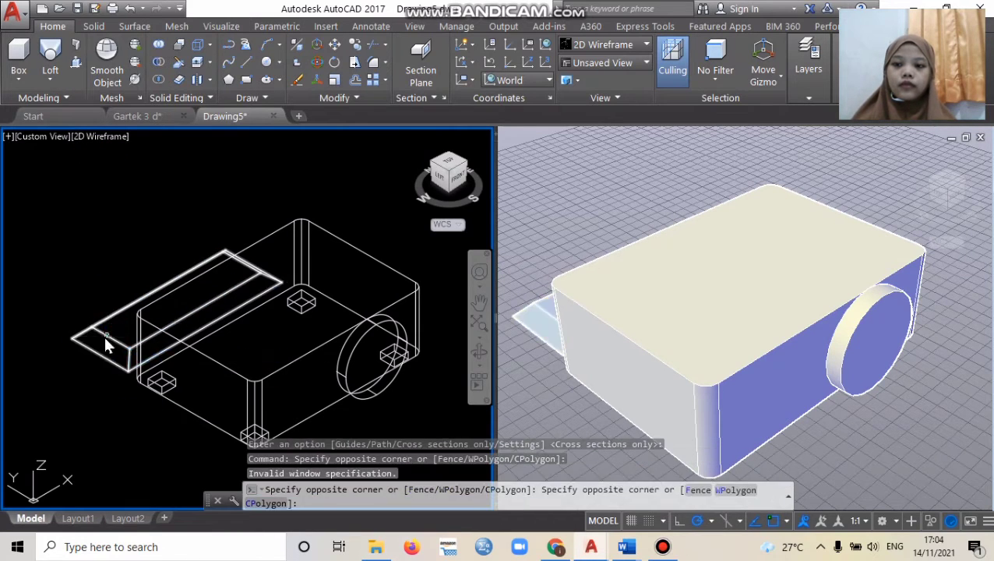
{"action": "left_click", "coordinate": [318, 64]}
{"action": "left_click", "coordinate": [192, 270]}
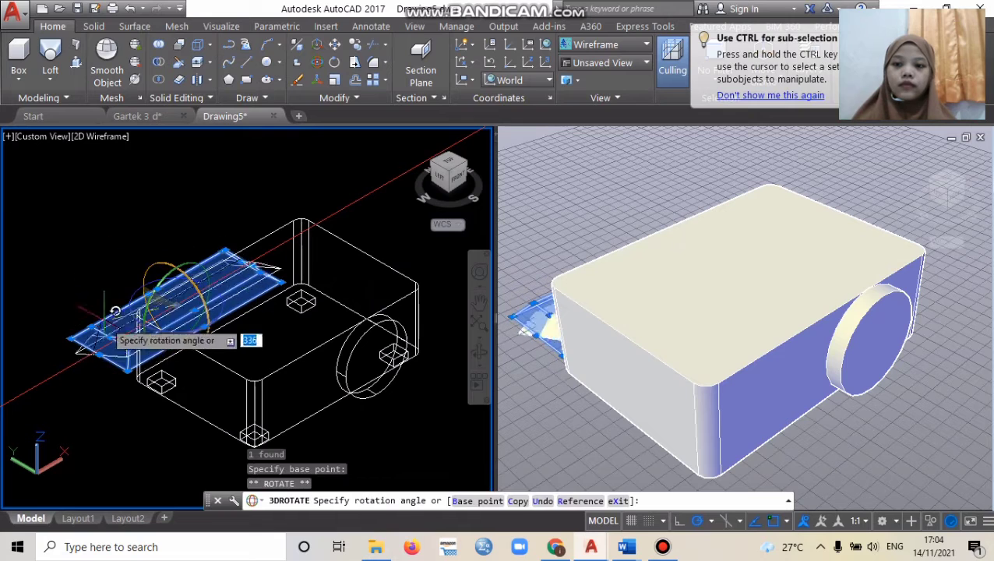
{"action": "left_click", "coordinate": [187, 338]}
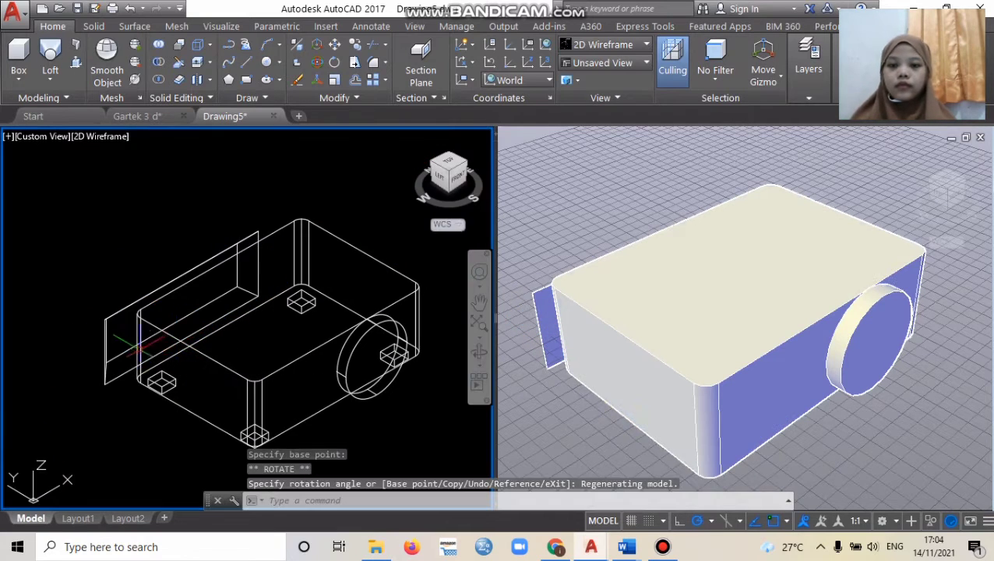
Step: Move the lofted solid in the top view so its wide face rests against the box's back face
{"action": "left_click", "coordinate": [449, 161]}
{"action": "left_click", "coordinate": [333, 187]}
{"action": "left_click_drag", "start_coordinate": [334, 187], "coordinate": [330, 249]}
{"action": "key", "text": "Escape"}
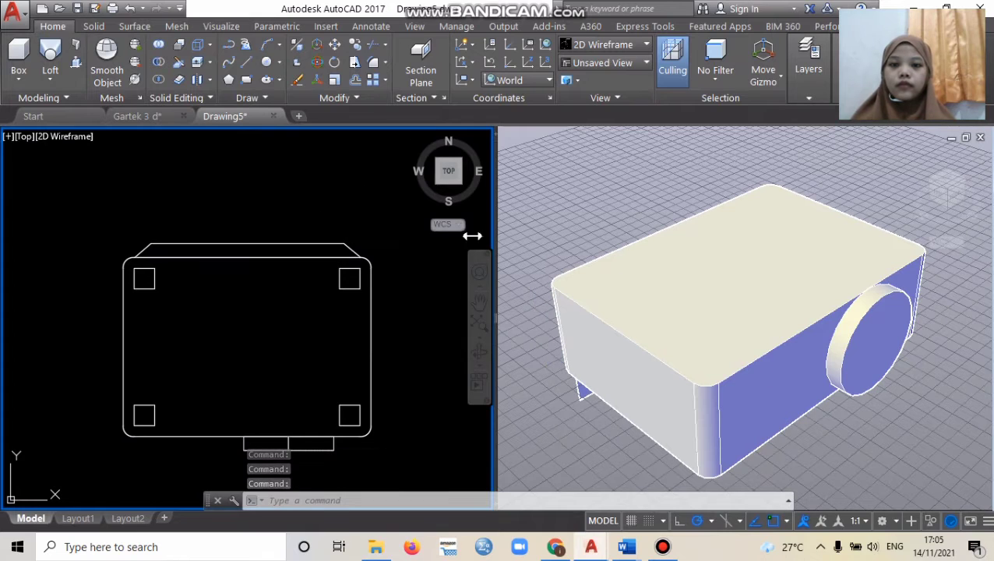
Step: Raise the lofted solid in the back view until it lines up with the box's height
{"action": "left_click", "coordinate": [448, 141]}
{"action": "left_click", "coordinate": [288, 297]}
{"action": "left_click_drag", "start_coordinate": [289, 297], "coordinate": [290, 249]}
{"action": "key", "text": "Escape"}
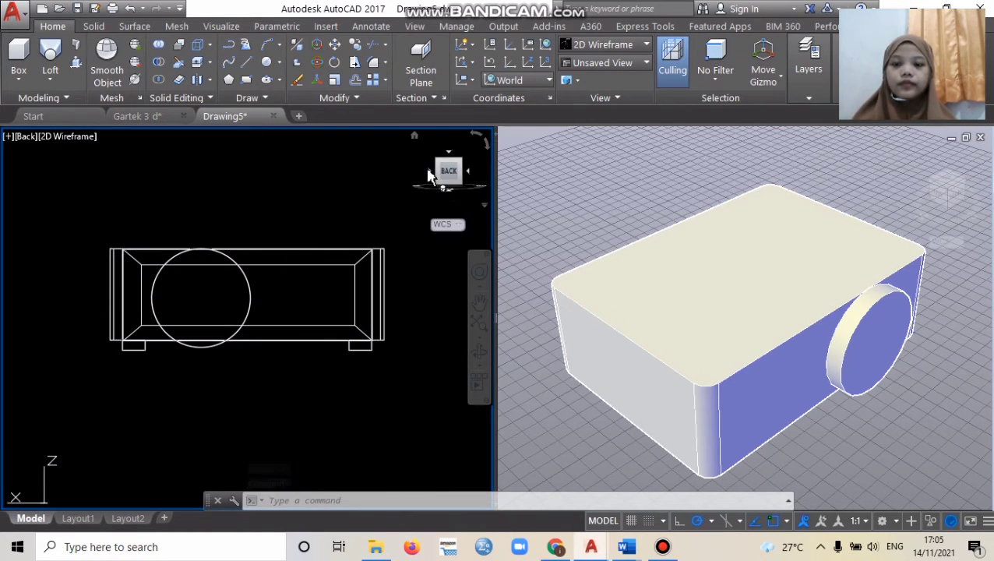
{"action": "left_click", "coordinate": [428, 169]}
{"action": "left_click", "coordinate": [428, 170]}
{"action": "left_click", "coordinate": [428, 169]}
{"action": "left_click", "coordinate": [429, 170]}
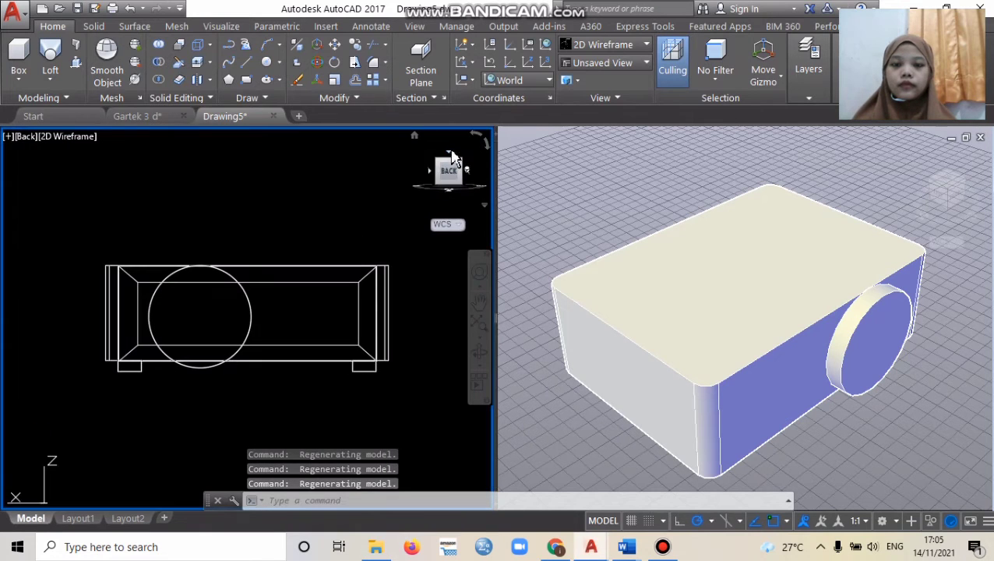
{"action": "left_click", "coordinate": [454, 156]}
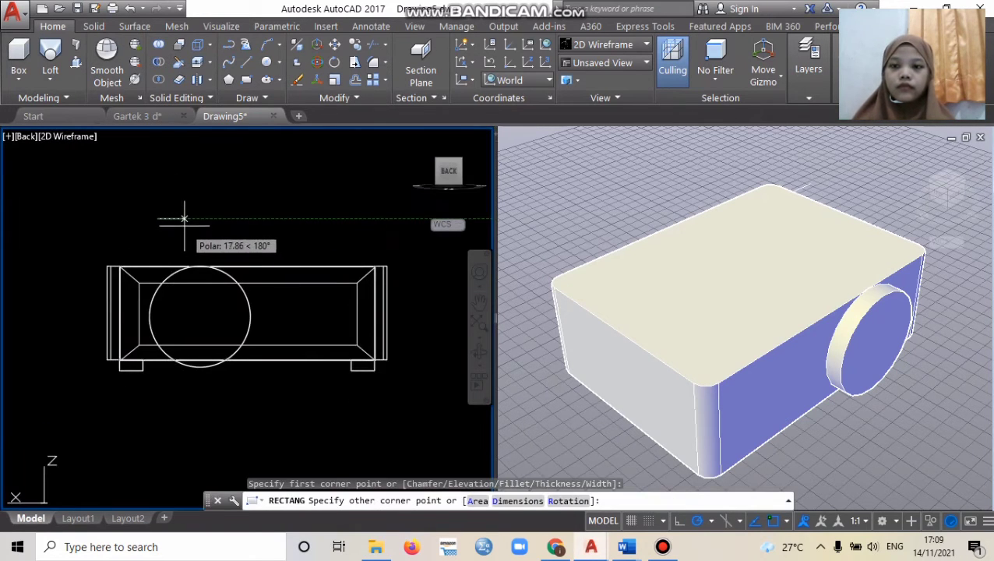
{"action": "key", "text": "Return"}
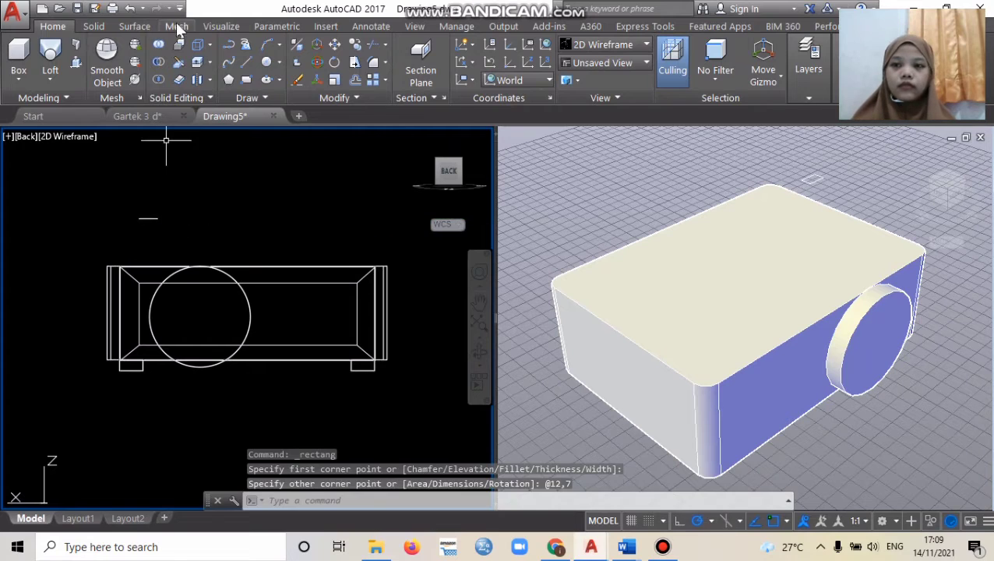
{"action": "left_click", "coordinate": [131, 10]}
Step: Draw a small box with a 12 by 7 base and a height of 7 above the body in the back view
{"action": "left_click", "coordinate": [19, 55]}
{"action": "left_click", "coordinate": [143, 208]}
{"action": "type", "text": "@12,7"}
{"action": "key", "text": "Return"}
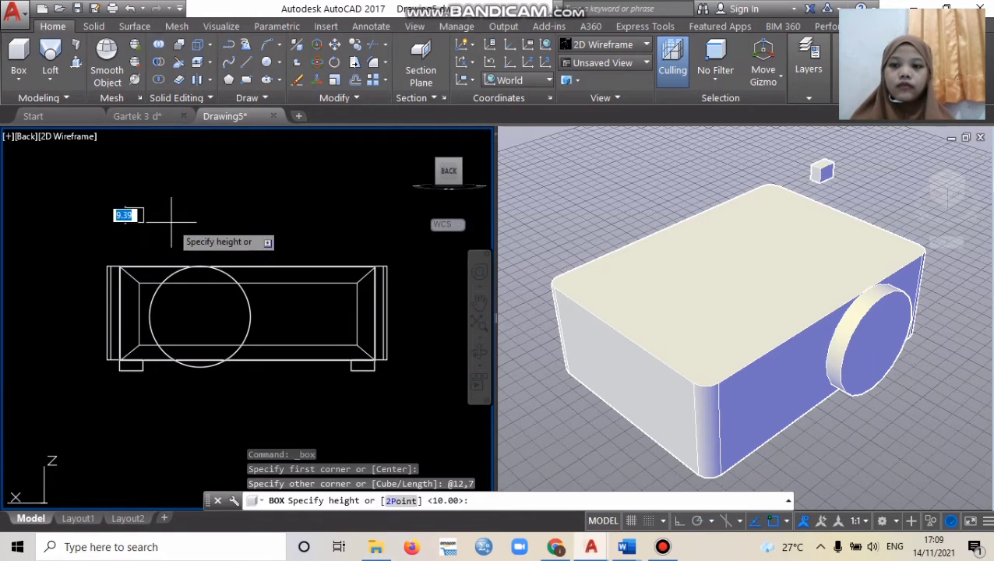
{"action": "key", "text": "Return"}
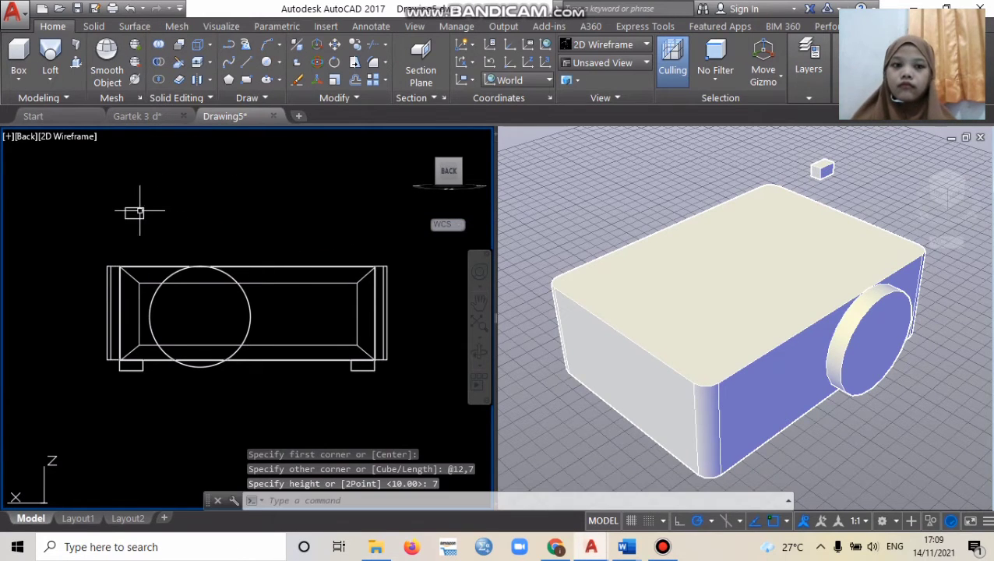
Step: Move the small box down over the lower corner of the lofted panel in the back view
{"action": "left_click", "coordinate": [138, 210]}
{"action": "left_click", "coordinate": [138, 210]}
{"action": "left_click", "coordinate": [138, 207]}
{"action": "left_click_drag", "start_coordinate": [138, 207], "coordinate": [168, 241]}
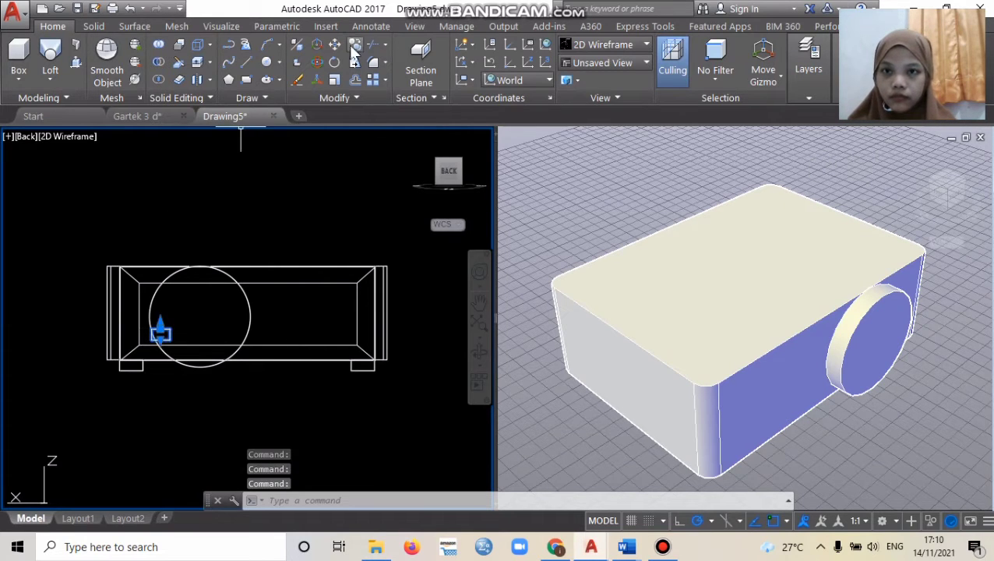
{"action": "left_click", "coordinate": [312, 225]}
{"action": "left_click", "coordinate": [448, 154]}
{"action": "left_click", "coordinate": [131, 10]}
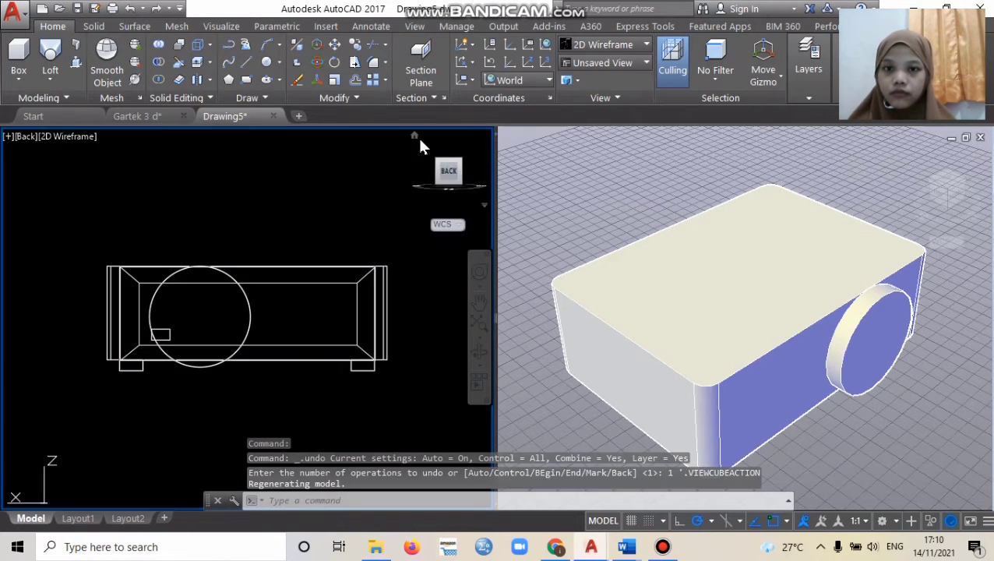
Step: Move the small box in the top view from inside the body onto the lofted panel's outer edge
{"action": "left_click", "coordinate": [449, 160]}
{"action": "left_click", "coordinate": [159, 333]}
{"action": "left_click", "coordinate": [159, 327]}
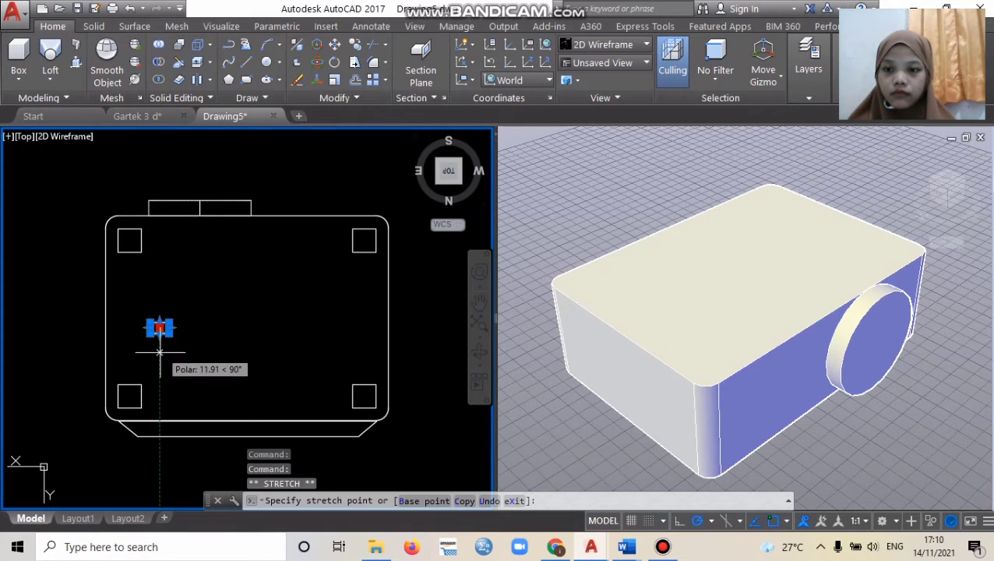
{"action": "left_click", "coordinate": [161, 433]}
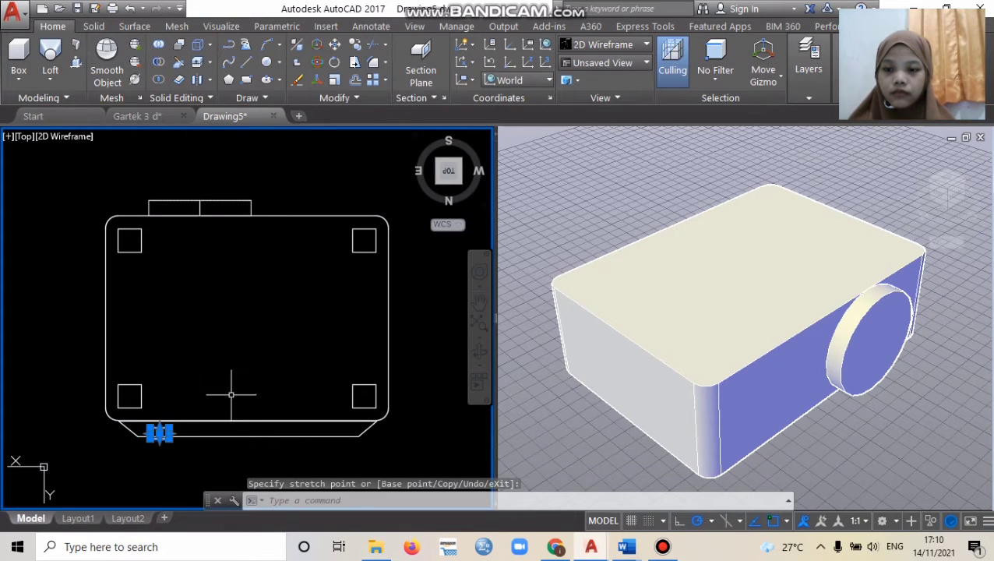
{"action": "right_click", "coordinate": [233, 403]}
{"action": "left_click", "coordinate": [88, 271]}
{"action": "left_click", "coordinate": [88, 271]}
{"action": "left_click", "coordinate": [88, 271]}
{"action": "key", "text": "ctrl+z"}
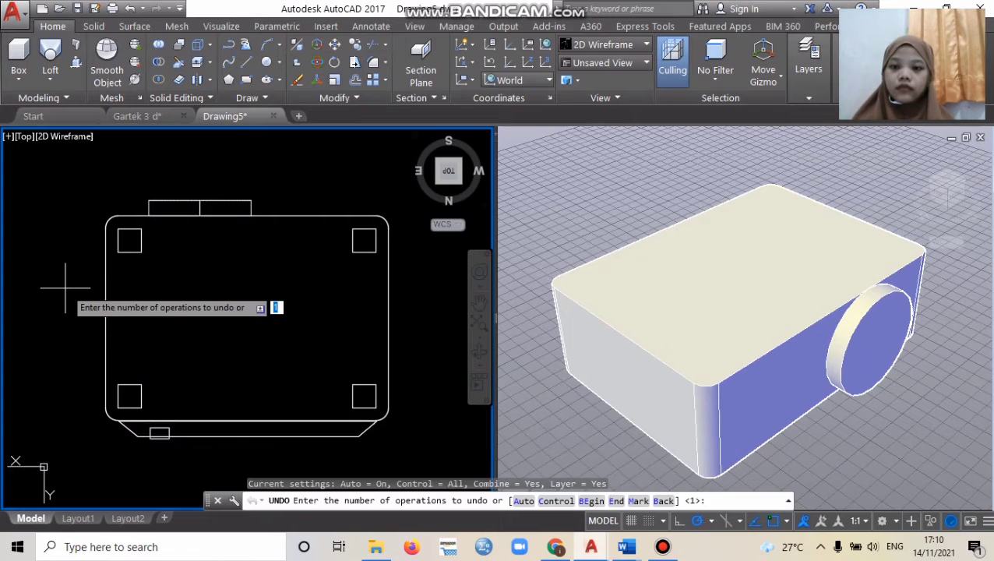
{"action": "left_click", "coordinate": [158, 9]}
Step: Nudge the small box slightly outward so it projects further past the lofted panel's outer edge
{"action": "right_click", "coordinate": [62, 246]}
{"action": "left_click", "coordinate": [122, 398]}
{"action": "left_click_drag", "start_coordinate": [122, 397], "coordinate": [159, 407]}
{"action": "right_click", "coordinate": [207, 415]}
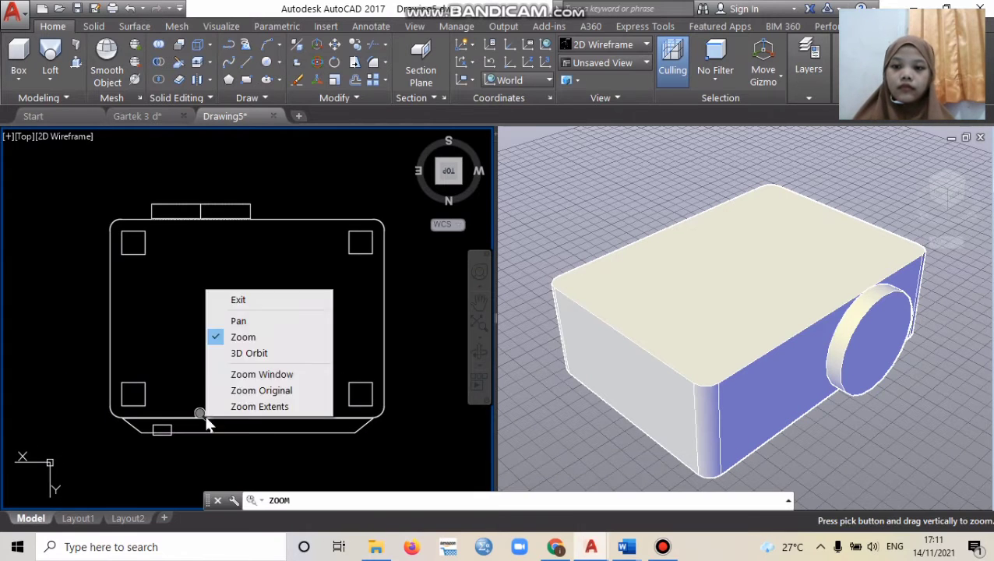
{"action": "left_click", "coordinate": [235, 375]}
{"action": "left_click_drag", "start_coordinate": [95, 422], "coordinate": [220, 442]}
{"action": "left_click_drag", "start_coordinate": [365, 274], "coordinate": [248, 364]}
{"action": "right_click", "coordinate": [260, 370]}
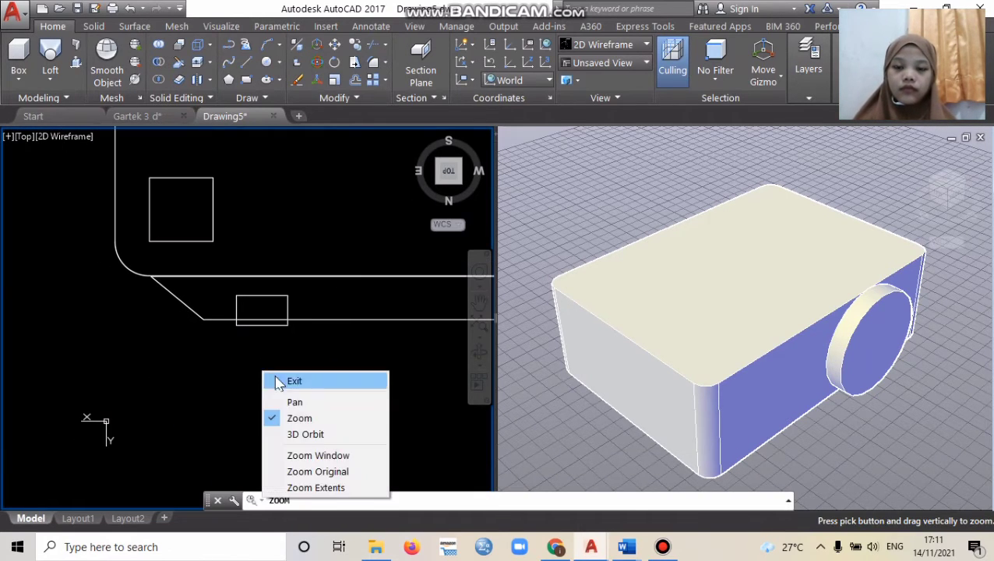
{"action": "left_click", "coordinate": [279, 381]}
{"action": "left_click", "coordinate": [262, 296]}
{"action": "left_click", "coordinate": [262, 310]}
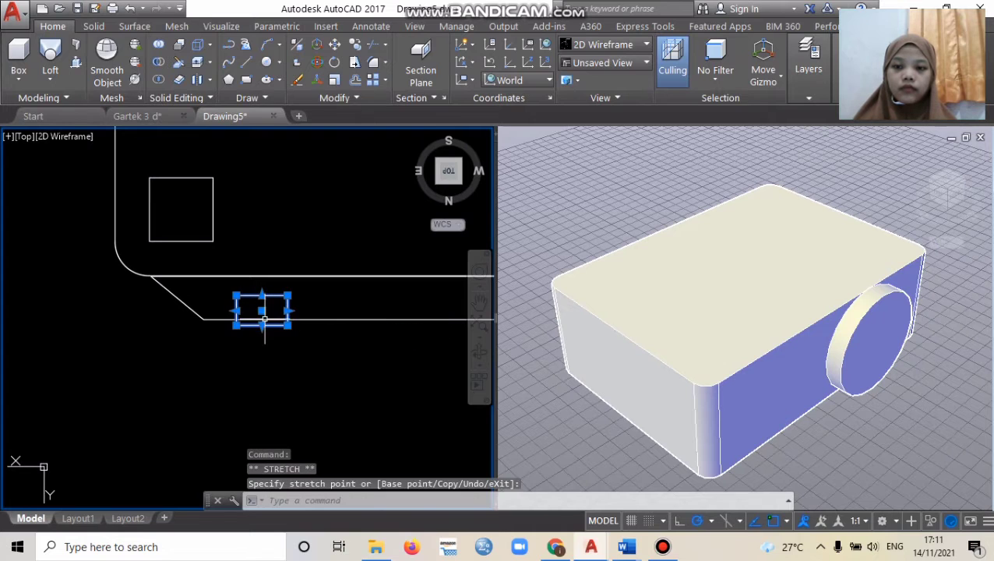
Step: Copy the small box twice along the panel's outer edge to make a row of three evenly spaced boxes
{"action": "left_click", "coordinate": [345, 45]}
{"action": "left_click", "coordinate": [364, 300]}
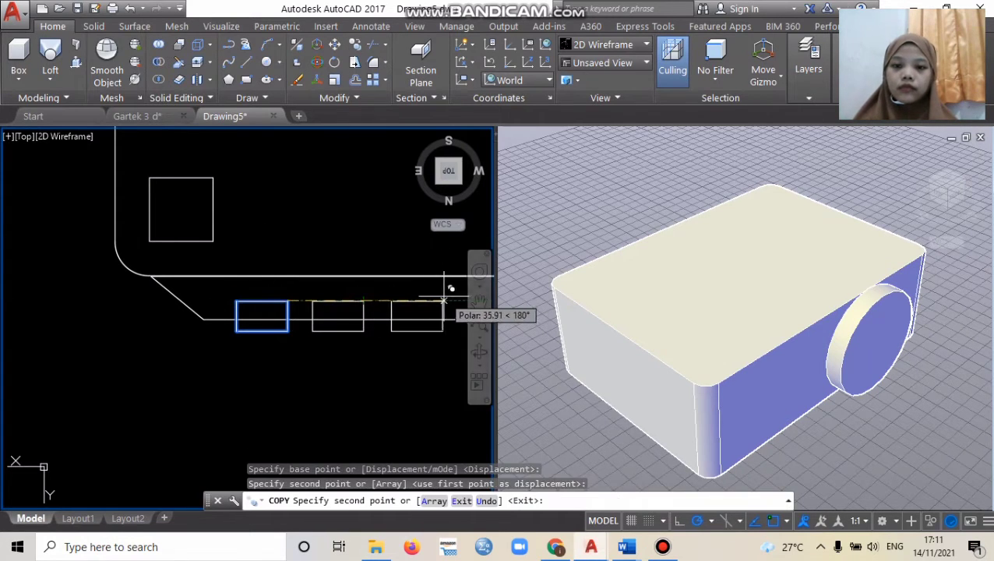
{"action": "left_click", "coordinate": [441, 301]}
{"action": "key", "text": "Return"}
Step: Subtract the three small boxes from the lofted back panel to cut port recesses
{"action": "type", "text": "sub"}
{"action": "key", "text": "Return"}
{"action": "left_click", "coordinate": [203, 308]}
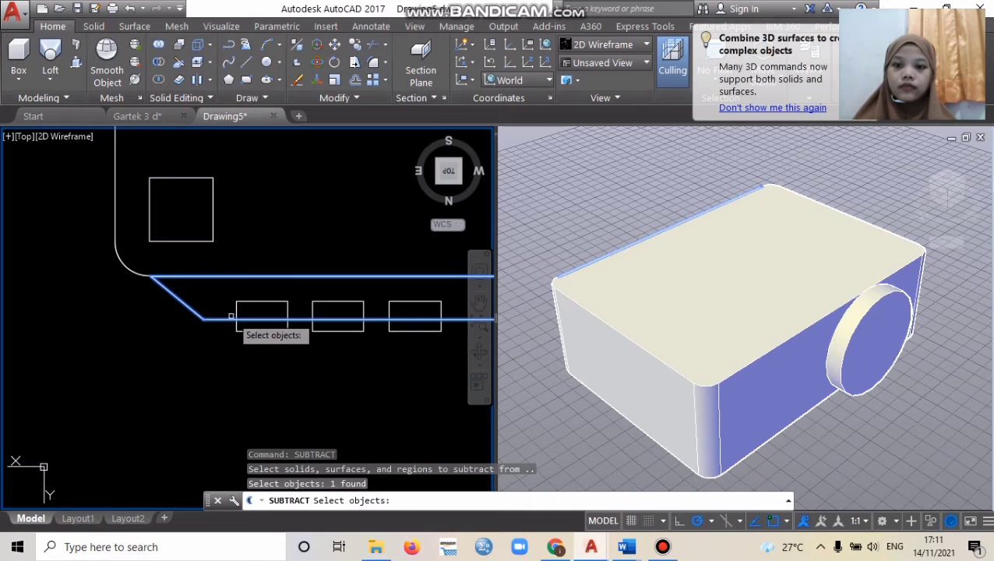
{"action": "key", "text": "Return"}
{"action": "left_click", "coordinate": [251, 303]}
{"action": "left_click", "coordinate": [328, 301]}
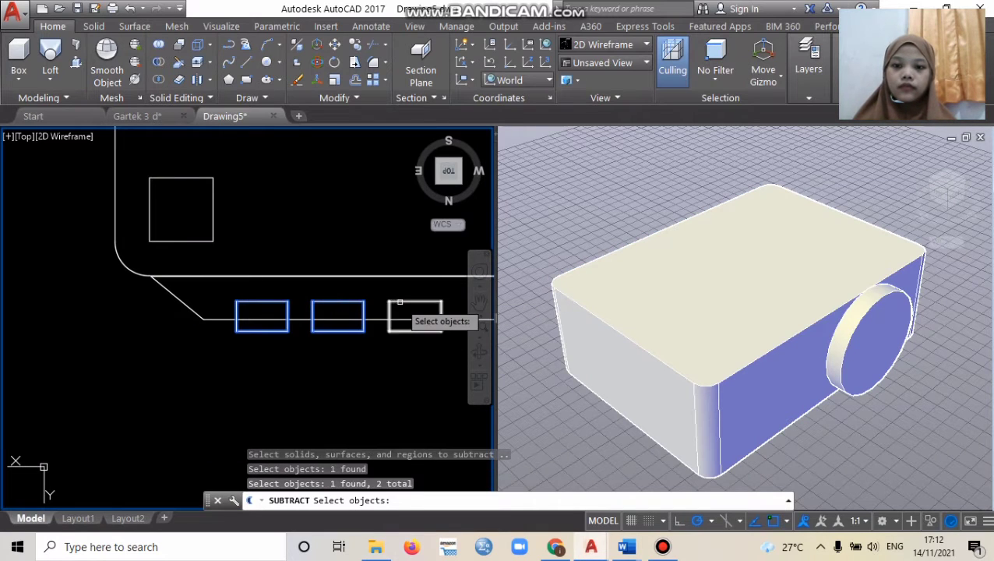
{"action": "left_click", "coordinate": [399, 302]}
{"action": "key", "text": "Return"}
Step: Check the three recesses in the back panel from the top and in the home view
{"action": "right_click", "coordinate": [355, 357]}
{"action": "left_click", "coordinate": [415, 223]}
{"action": "left_click_drag", "start_coordinate": [343, 152], "coordinate": [333, 256]}
{"action": "right_click", "coordinate": [333, 258]}
{"action": "left_click", "coordinate": [349, 268]}
{"action": "right_click", "coordinate": [354, 311]}
{"action": "left_click", "coordinate": [419, 181]}
{"action": "right_click", "coordinate": [194, 154]}
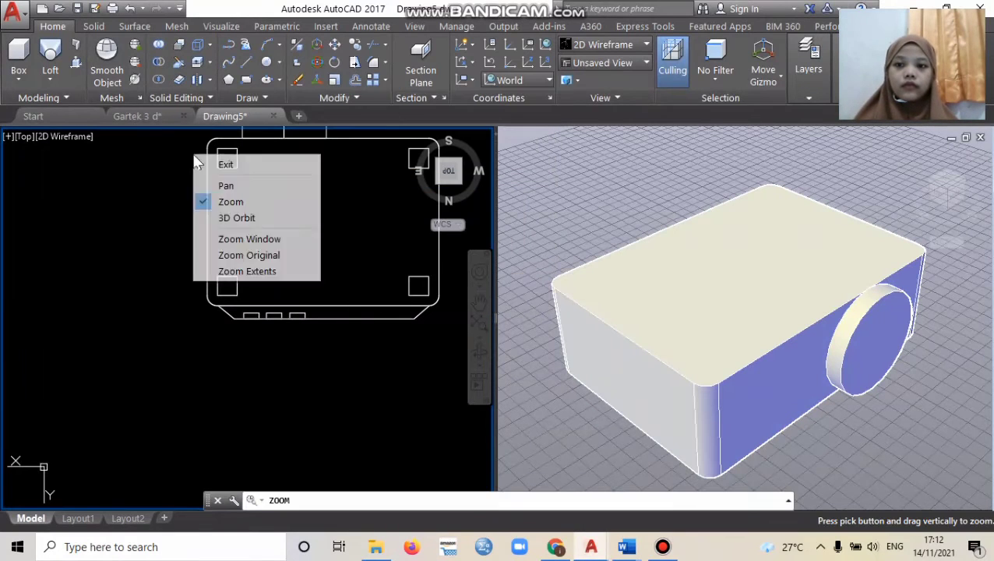
{"action": "left_click", "coordinate": [248, 239]}
{"action": "left_click_drag", "start_coordinate": [178, 127], "coordinate": [450, 340]}
{"action": "left_click_drag", "start_coordinate": [302, 201], "coordinate": [317, 258]}
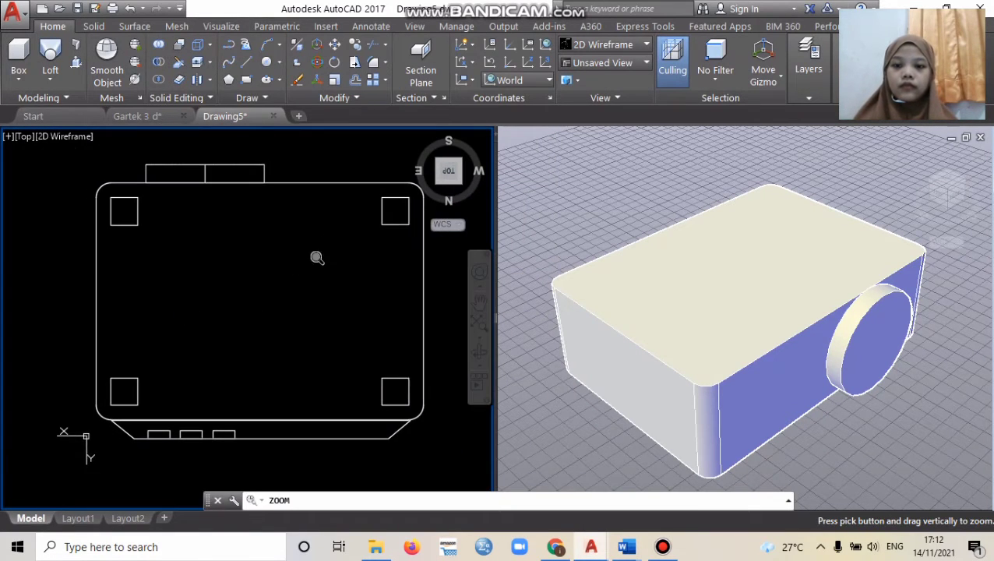
{"action": "left_click", "coordinate": [413, 135]}
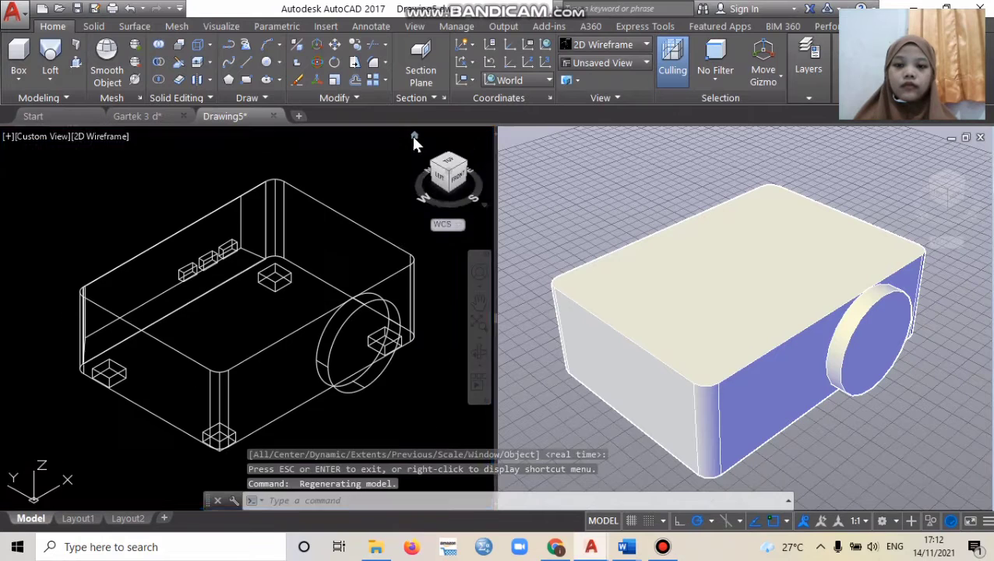
Step: Draw a 70 by 50 rectangle beside the body in the top view
{"action": "left_click", "coordinate": [452, 164]}
{"action": "right_click", "coordinate": [357, 180]}
{"action": "left_click", "coordinate": [422, 348]}
{"action": "left_click", "coordinate": [247, 80]}
{"action": "left_click", "coordinate": [363, 261]}
{"action": "key", "text": "Return"}
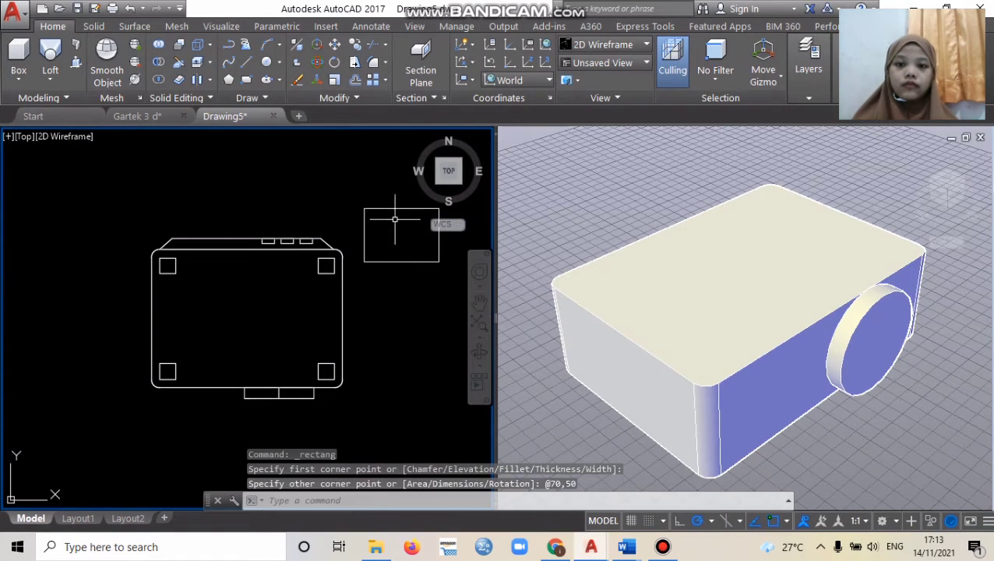
Step: Fillet the two outer corners of the rectangle, on the side away from the body, with a radius of 8
{"action": "type", "text": "fil"}
{"action": "key", "text": "Return"}
{"action": "type", "text": "r"}
{"action": "key", "text": "Return"}
{"action": "key", "text": "Return"}
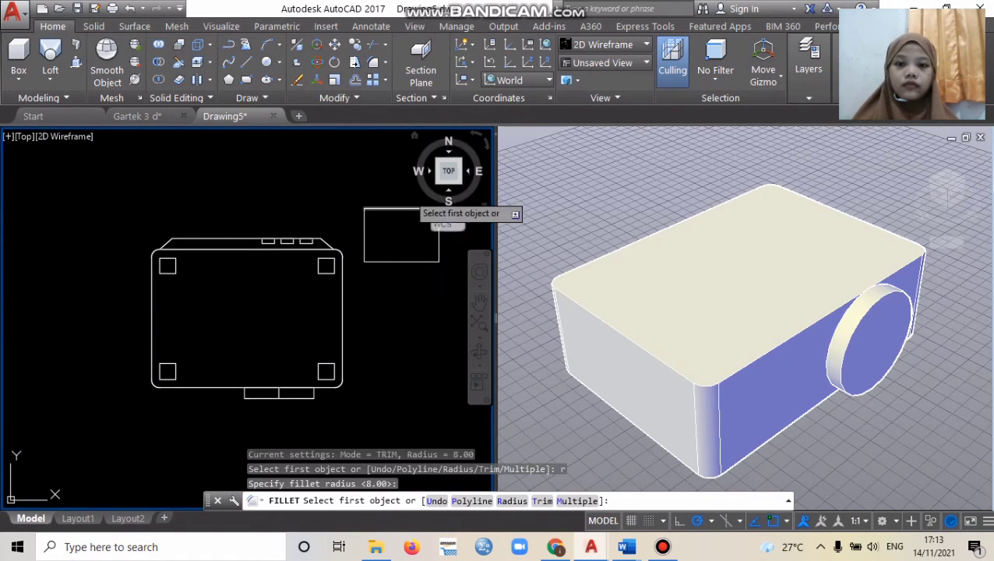
{"action": "left_click", "coordinate": [406, 208]}
{"action": "left_click", "coordinate": [436, 253]}
{"action": "key", "text": "Return"}
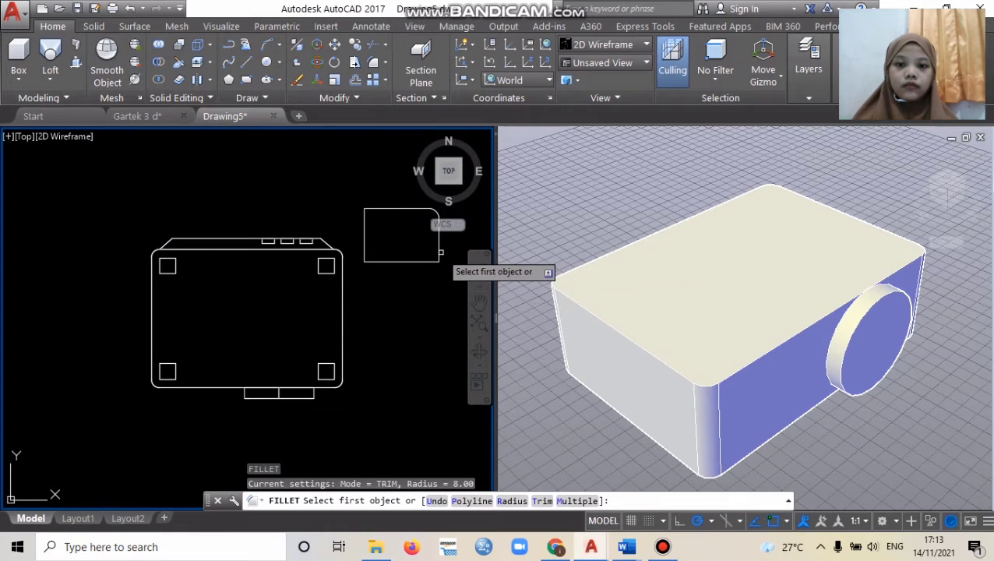
{"action": "left_click", "coordinate": [441, 254]}
{"action": "left_click", "coordinate": [421, 259]}
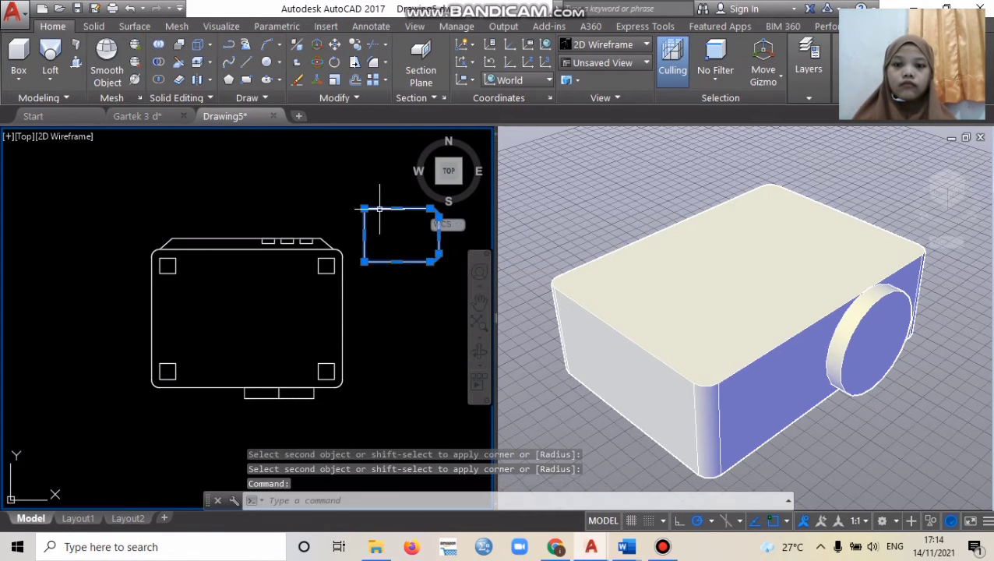
Step: Extrude the filleted rectangle into a plate and rotate it in the top view so its rounded end faces the back
{"action": "left_click", "coordinate": [53, 75]}
{"action": "left_click", "coordinate": [67, 105]}
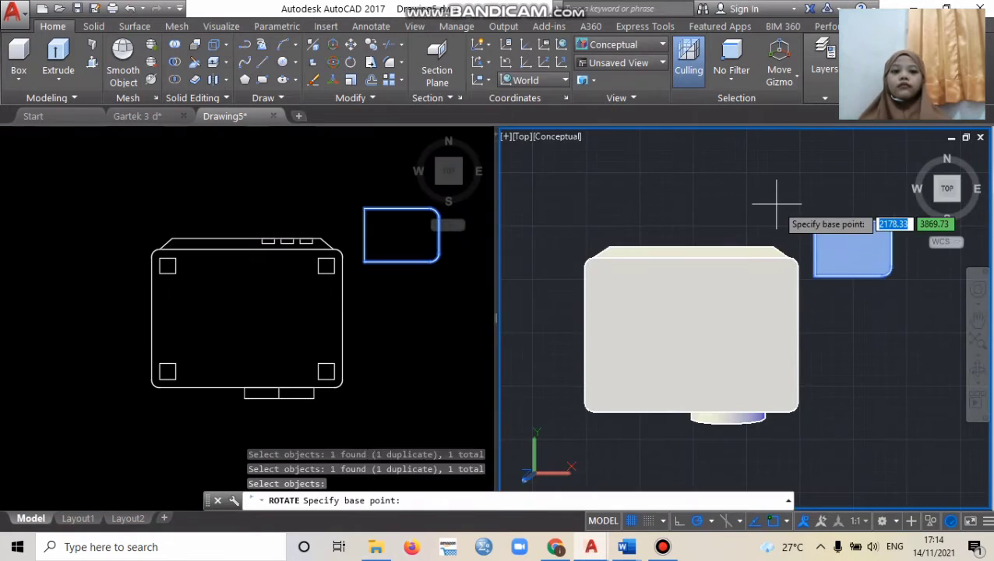
{"action": "left_click", "coordinate": [775, 205]}
{"action": "left_click", "coordinate": [766, 155]}
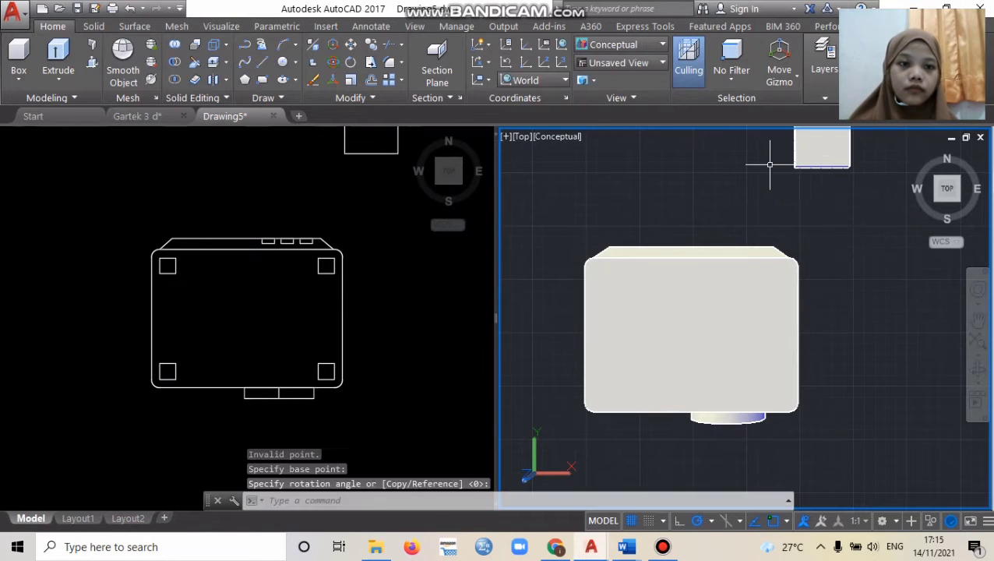
Step: Place the plate next to the body's side and 3D rotate it 90 degrees about the Y axis to stand upright
{"action": "left_click_drag", "start_coordinate": [831, 171], "coordinate": [859, 329]}
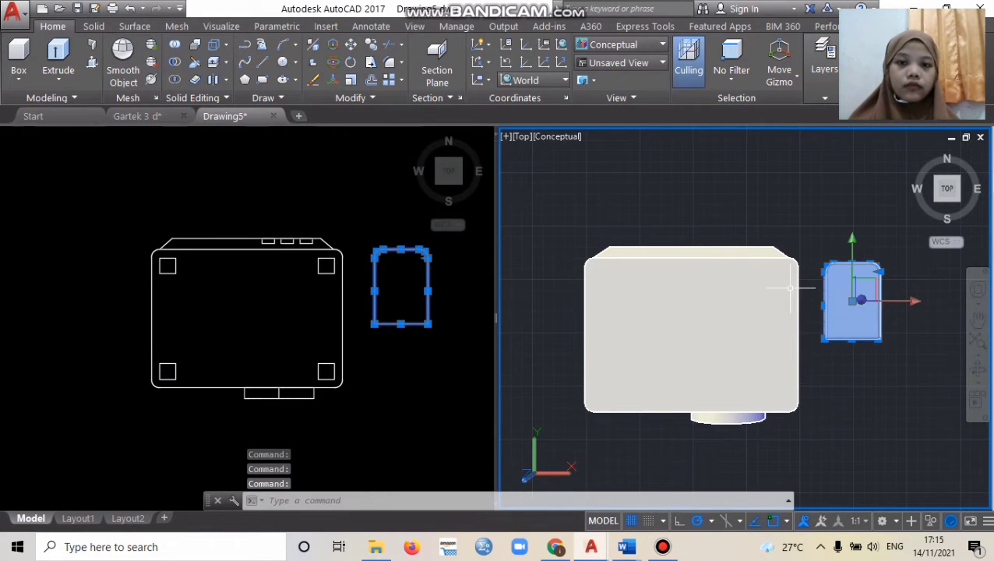
{"action": "left_click", "coordinate": [333, 62]}
{"action": "left_click", "coordinate": [860, 300]}
{"action": "left_click", "coordinate": [889, 301]}
{"action": "type", "text": "90"}
{"action": "key", "text": "Return"}
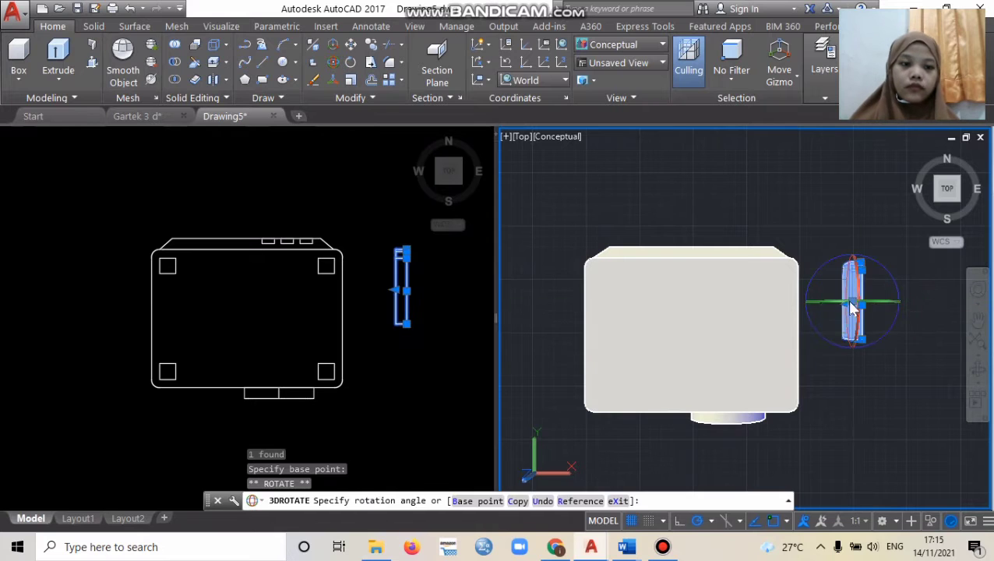
{"action": "left_click", "coordinate": [874, 372]}
{"action": "key", "text": "Return"}
{"action": "left_click", "coordinate": [970, 190]}
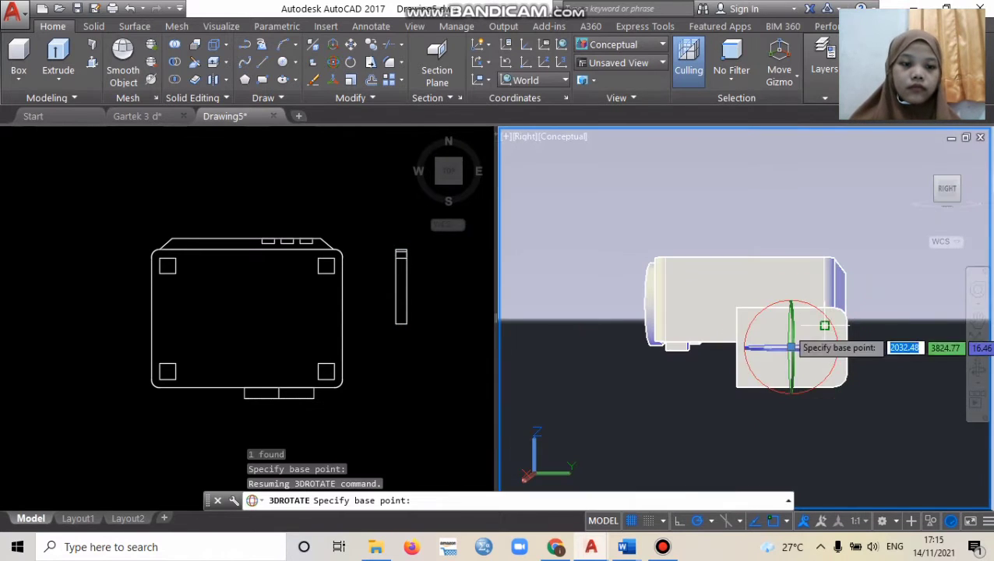
{"action": "left_click", "coordinate": [834, 320]}
{"action": "key", "text": "Return"}
{"action": "left_click", "coordinate": [131, 9]}
Step: Raise the upright plate in the right view until it lines up with the height of the body's side face
{"action": "left_click", "coordinate": [857, 308]}
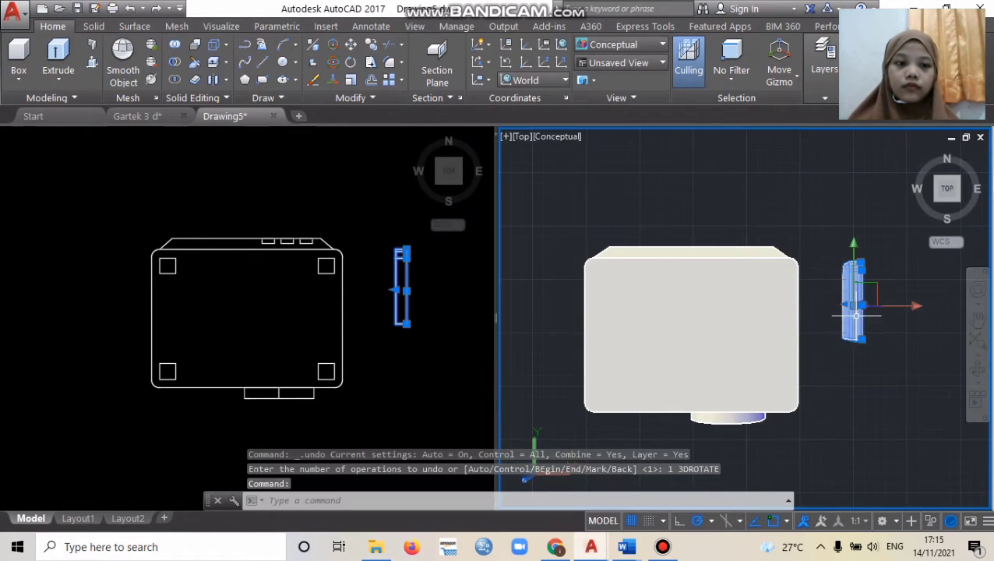
{"action": "left_click_drag", "start_coordinate": [857, 309], "coordinate": [760, 312]}
{"action": "left_click", "coordinate": [966, 192]}
{"action": "left_click", "coordinate": [777, 348]}
{"action": "left_click", "coordinate": [762, 319]}
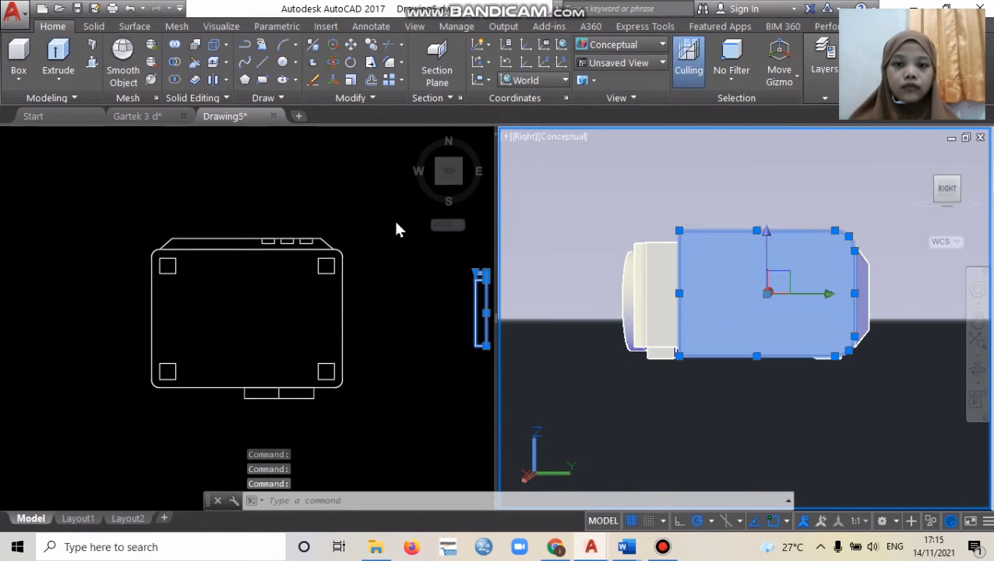
Step: Check the plate's alignment with the body's side face in a wireframe right view
{"action": "left_click", "coordinate": [399, 226]}
{"action": "left_click", "coordinate": [427, 174]}
{"action": "type", "text": "undo"}
{"action": "key", "text": "Return"}
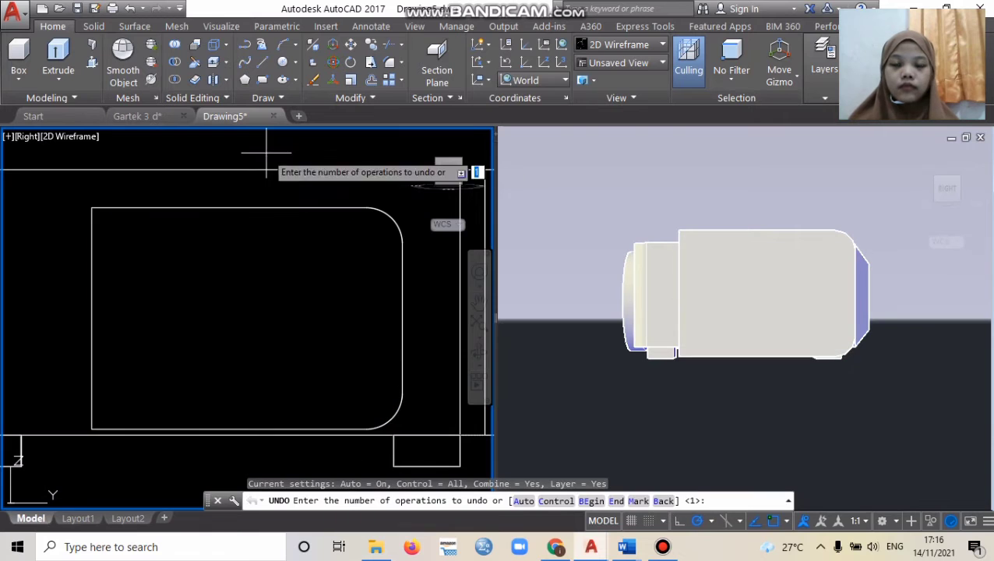
{"action": "left_click", "coordinate": [414, 137]}
{"action": "left_click", "coordinate": [448, 176]}
{"action": "left_click", "coordinate": [467, 172]}
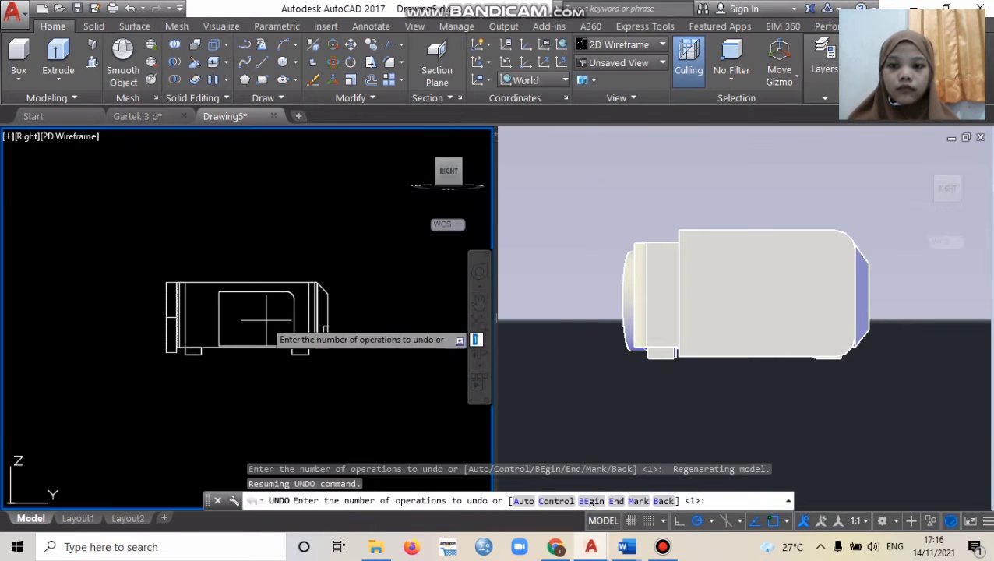
{"action": "key", "text": "Return"}
Step: Move the plate in the top view against the body's side so it is partly embedded in it
{"action": "left_click", "coordinate": [603, 238]}
{"action": "left_click", "coordinate": [948, 164]}
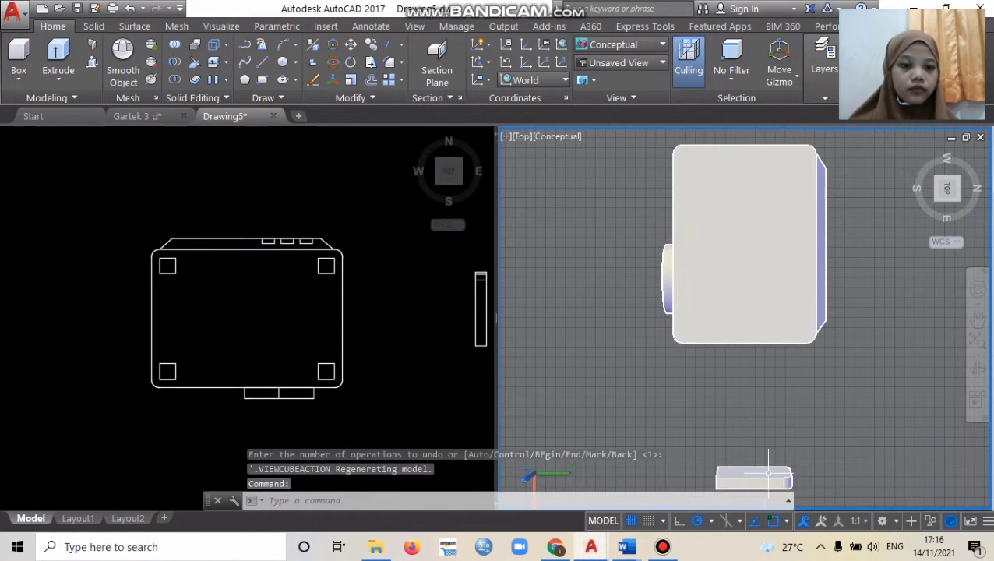
{"action": "left_click", "coordinate": [765, 483]}
{"action": "left_click_drag", "start_coordinate": [765, 485], "coordinate": [776, 431]}
{"action": "left_click_drag", "start_coordinate": [781, 358], "coordinate": [780, 356]}
{"action": "left_click", "coordinate": [779, 355]}
Step: Shift the plate slightly up and toward the front in the right view to centre it within the side face's height
{"action": "left_click", "coordinate": [425, 269]}
{"action": "left_click", "coordinate": [466, 174]}
{"action": "left_click", "coordinate": [469, 173]}
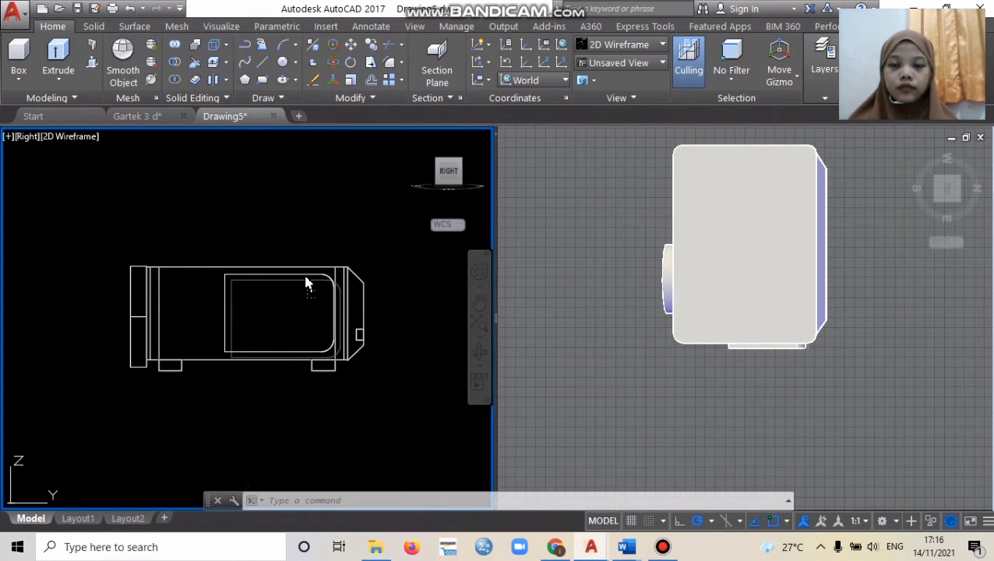
{"action": "left_click", "coordinate": [841, 264]}
Step: Subtract the embedded plate from the body to cut a shallow recess in its side, and show the model in the home view
{"action": "left_click", "coordinate": [438, 182]}
{"action": "left_click", "coordinate": [448, 154]}
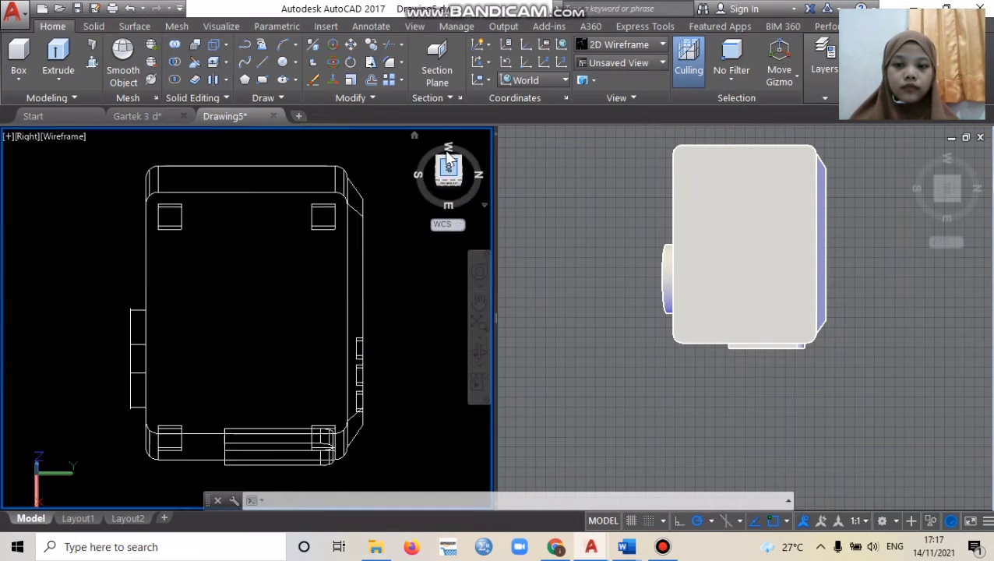
{"action": "type", "text": "su"}
{"action": "key", "text": "Return"}
{"action": "left_click", "coordinate": [223, 455]}
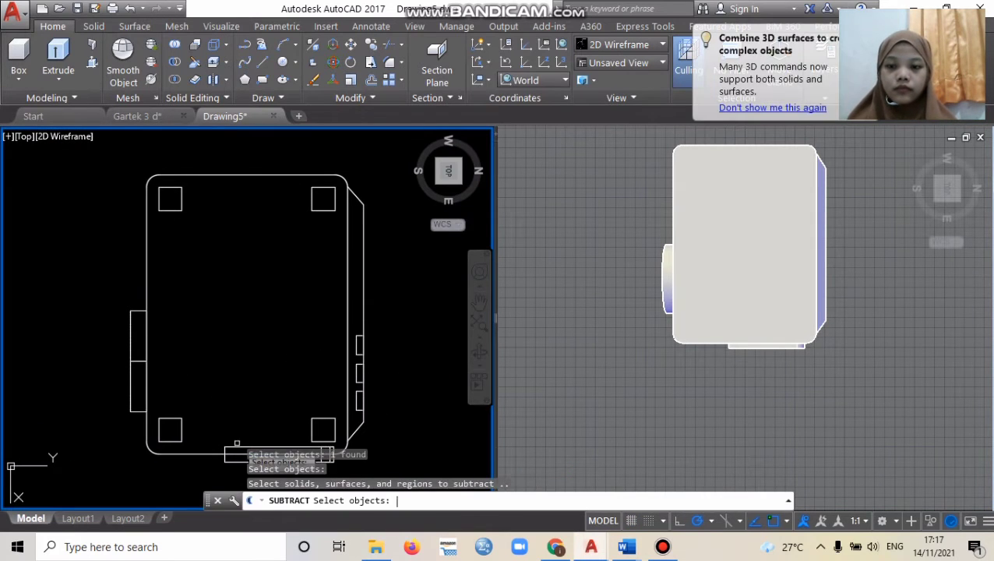
{"action": "left_click", "coordinate": [241, 440]}
{"action": "left_click", "coordinate": [241, 441]}
{"action": "key", "text": "Return"}
{"action": "left_click", "coordinate": [621, 337]}
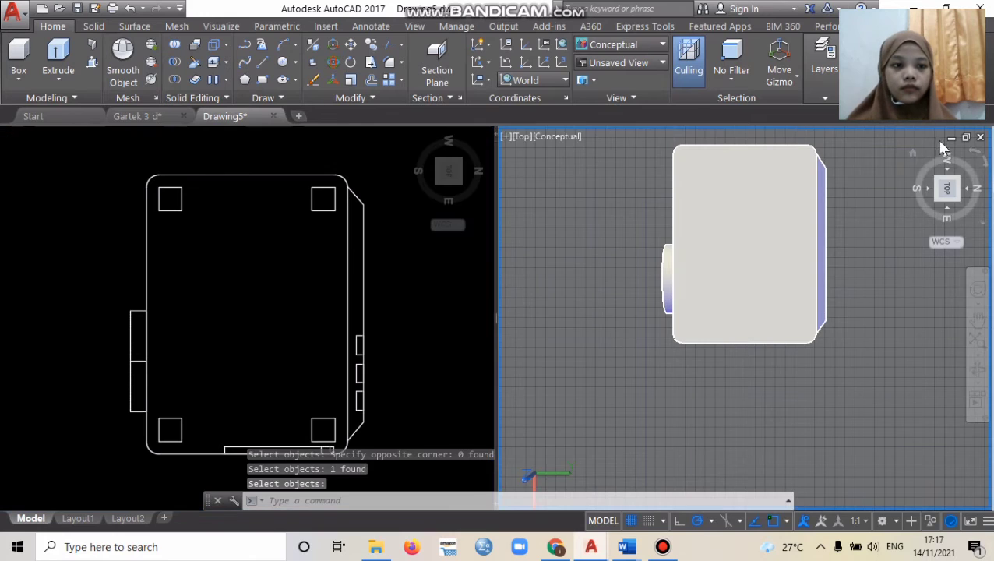
{"action": "left_click", "coordinate": [966, 195]}
{"action": "left_click", "coordinate": [956, 193]}
{"action": "left_click", "coordinate": [914, 155]}
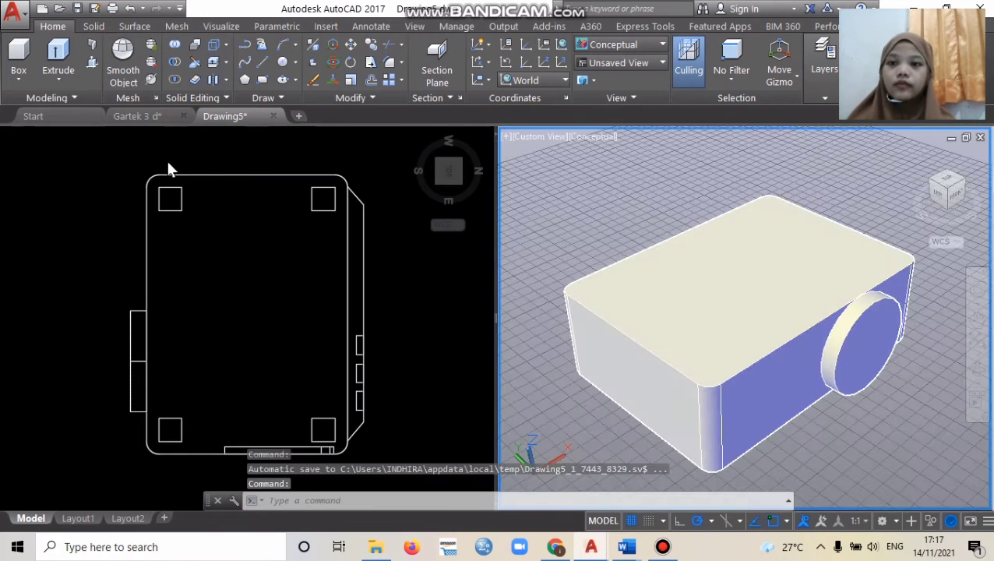
Step: Draw a rectangle between the outer corners of the opposite feet in the top view and extrude it 5
{"action": "left_click", "coordinate": [262, 80]}
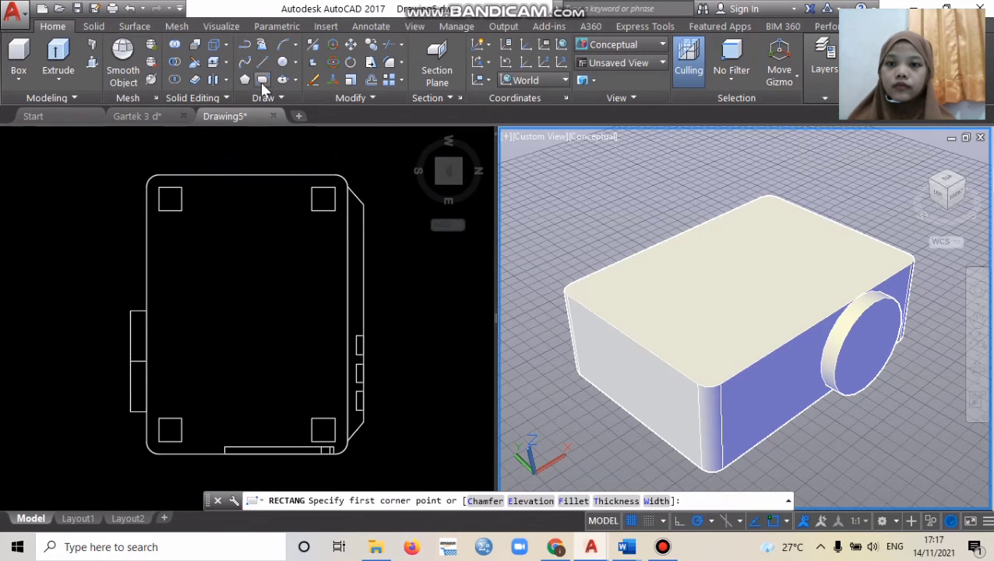
{"action": "left_click", "coordinate": [159, 189]}
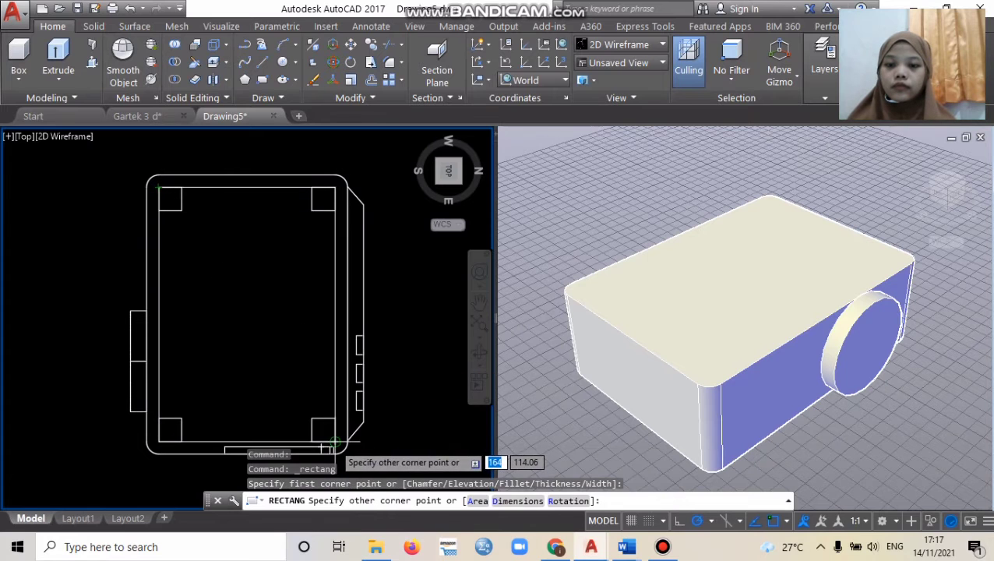
{"action": "left_click", "coordinate": [335, 442]}
{"action": "left_click", "coordinate": [56, 61]}
{"action": "type", "text": "5"}
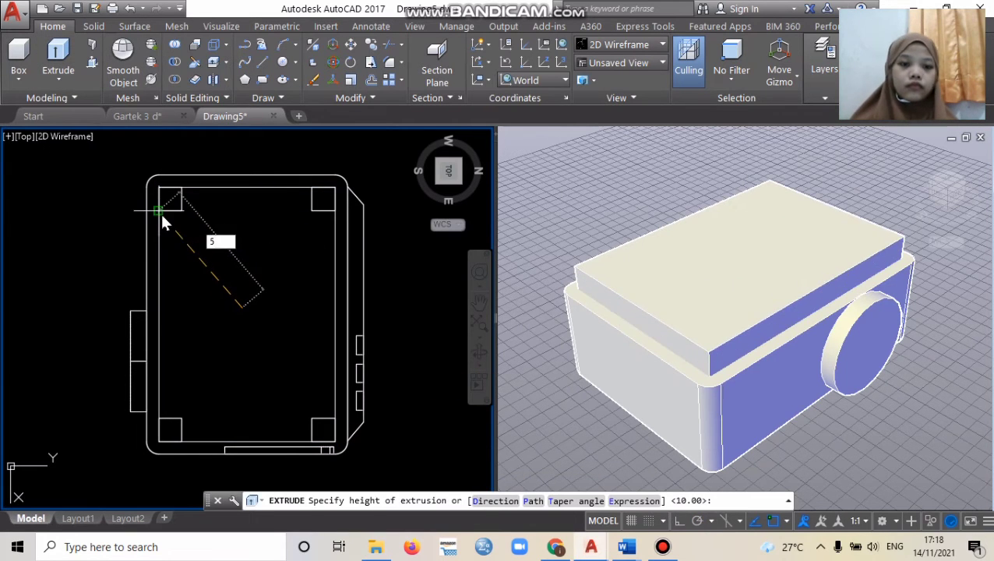
{"action": "key", "text": "Return"}
Step: Raise the rectangular slab vertically with 3D Move from the feet level into the body's top face
{"action": "left_click", "coordinate": [416, 137]}
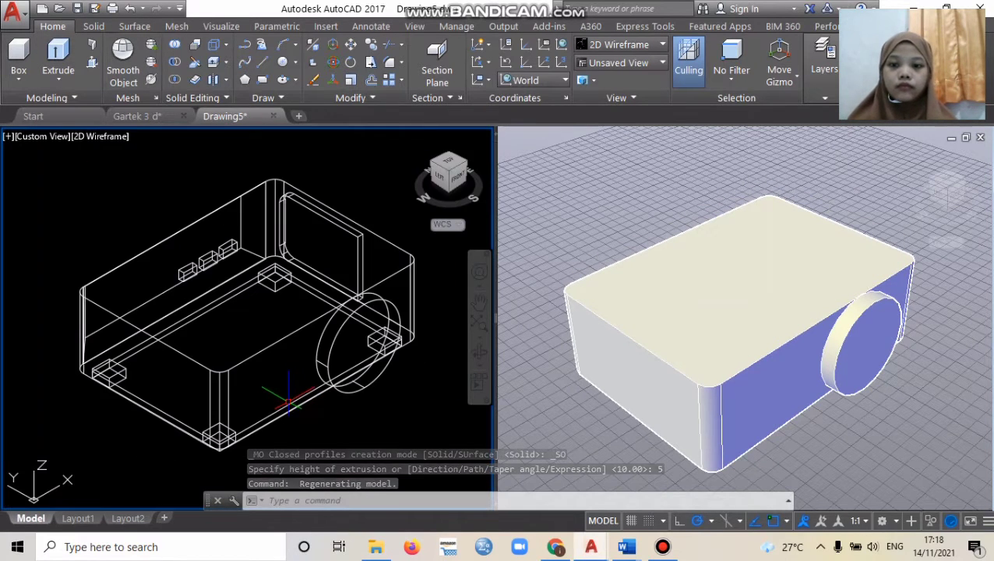
{"action": "left_click", "coordinate": [288, 401]}
{"action": "left_click", "coordinate": [333, 47]}
{"action": "left_click", "coordinate": [248, 299]}
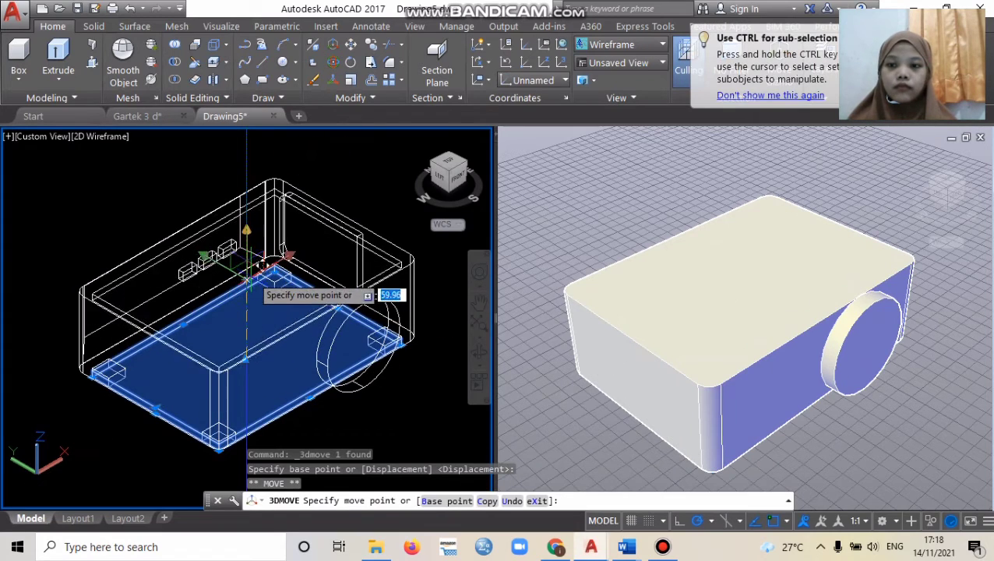
{"action": "type", "text": "-5"}
{"action": "key", "text": "Return"}
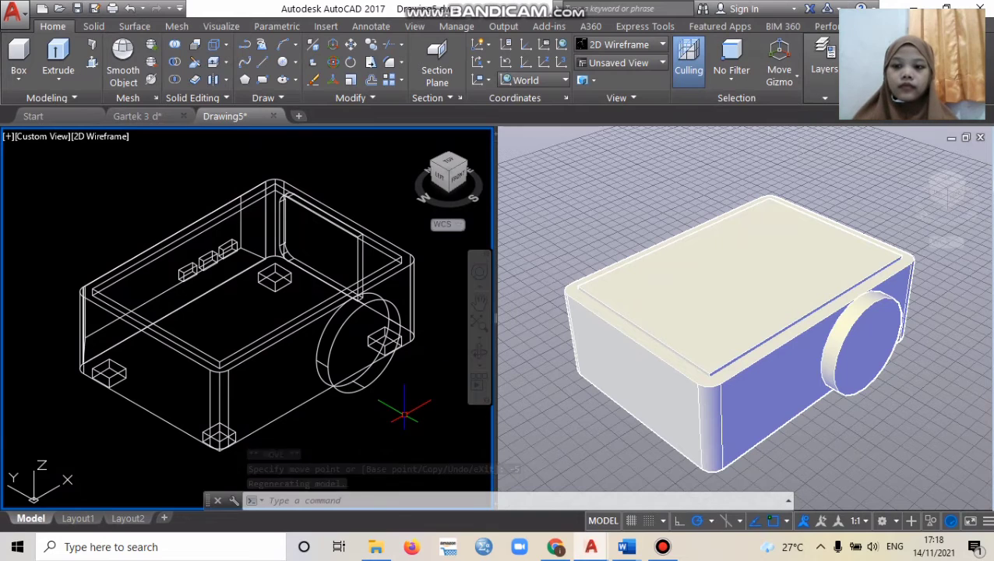
Step: Shell the front lens disc with its front face removed to make a hollow ring
{"action": "left_click", "coordinate": [347, 319]}
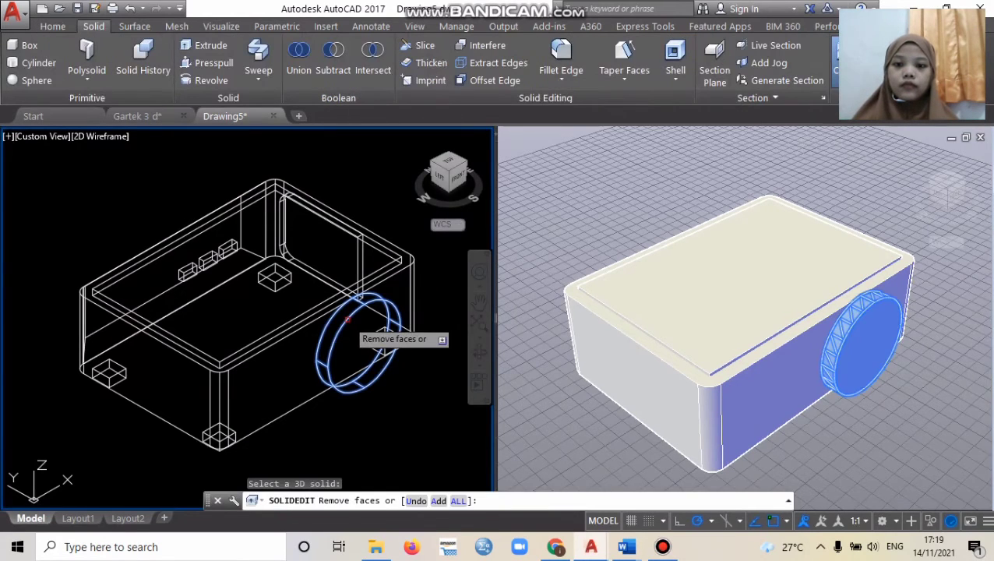
{"action": "left_click", "coordinate": [867, 343]}
{"action": "key", "text": "Return"}
{"action": "key", "text": "Return"}
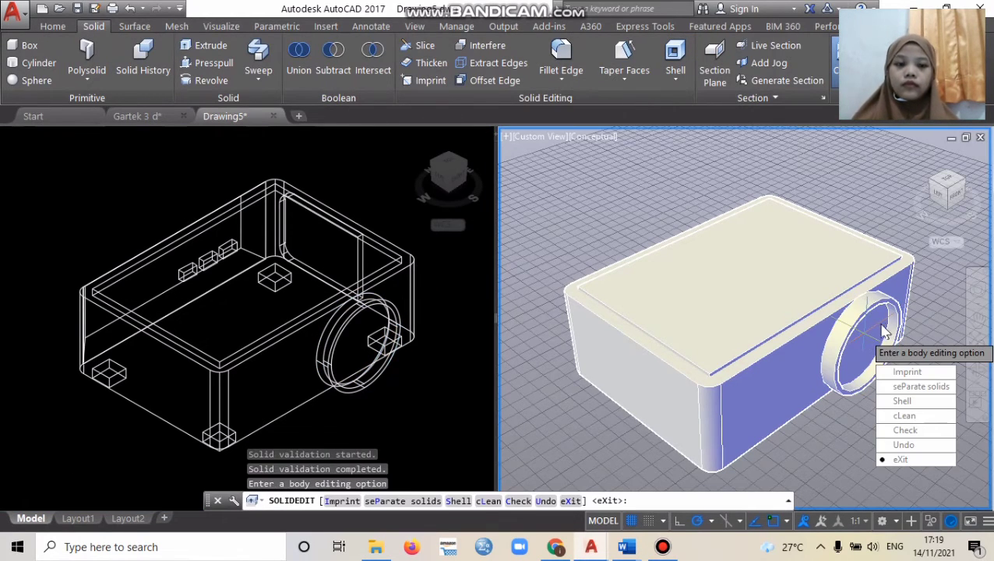
Step: Draw a circle 60 in diameter behind the projector and extrude it 10 into a solid disc
{"action": "left_click", "coordinate": [63, 27]}
{"action": "left_click", "coordinate": [285, 60]}
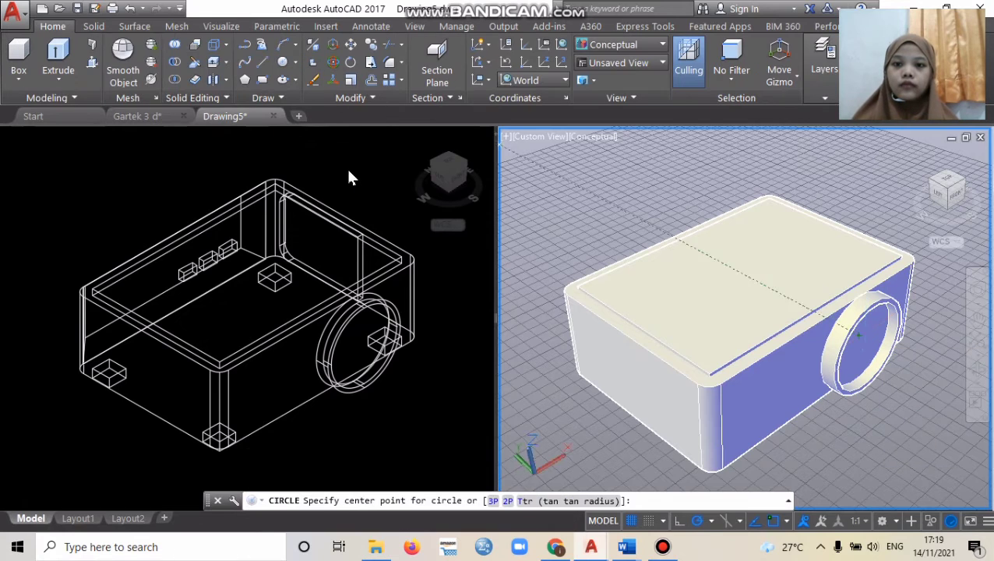
{"action": "left_click", "coordinate": [351, 170]}
{"action": "type", "text": "60"}
{"action": "key", "text": "Return"}
{"action": "left_click", "coordinate": [381, 193]}
{"action": "left_click", "coordinate": [59, 53]}
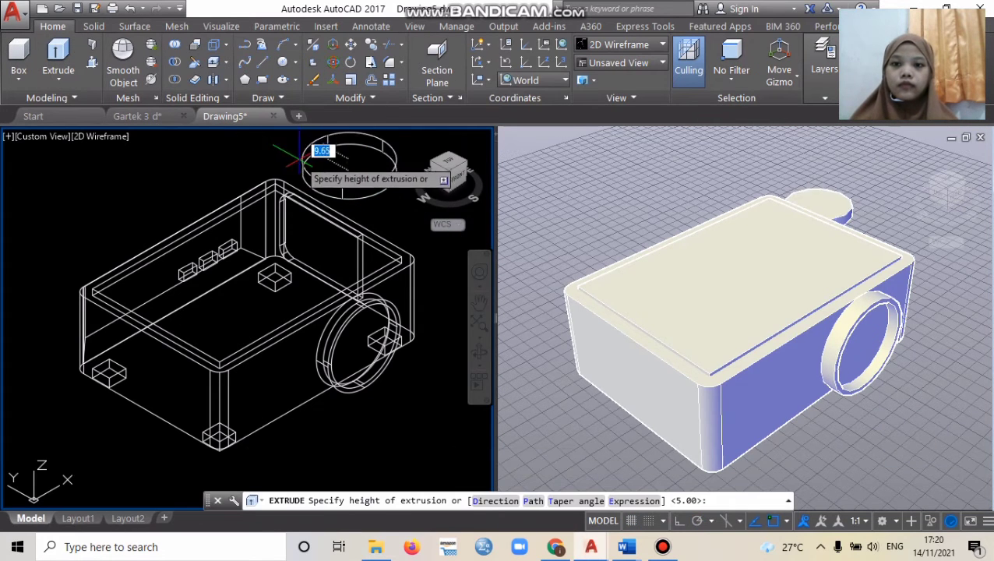
{"action": "key", "text": "Return"}
Step: Rotate the new disc 90° about the X axis so it stands parallel to the lens ring
{"action": "left_click", "coordinate": [813, 200]}
{"action": "left_click", "coordinate": [815, 199]}
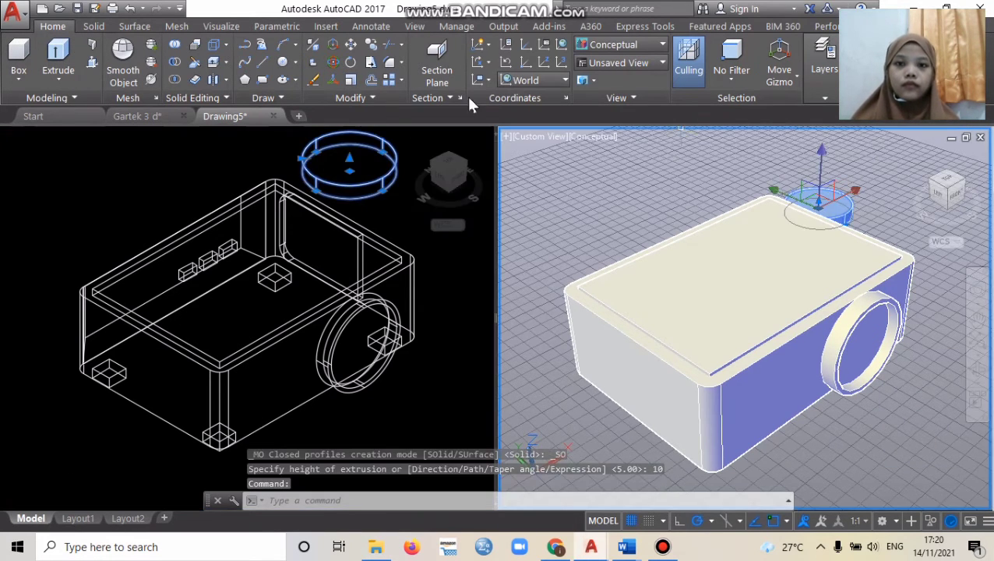
{"action": "left_click", "coordinate": [333, 62]}
{"action": "left_click", "coordinate": [841, 184]}
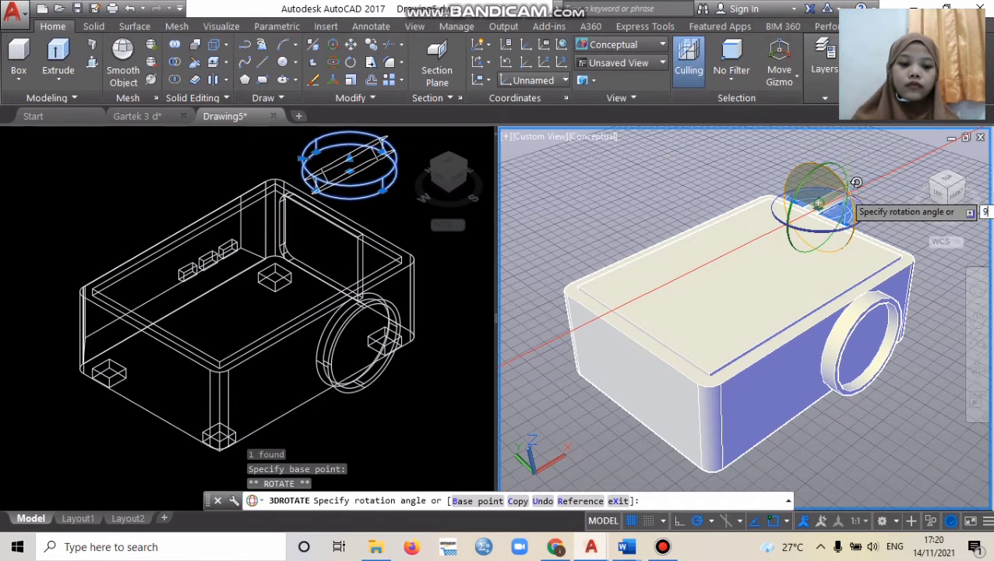
{"action": "type", "text": "90"}
{"action": "key", "text": "Return"}
Step: Move the upright disc to the space in front of the lens ring
{"action": "left_click", "coordinate": [351, 44]}
{"action": "left_click", "coordinate": [822, 201]}
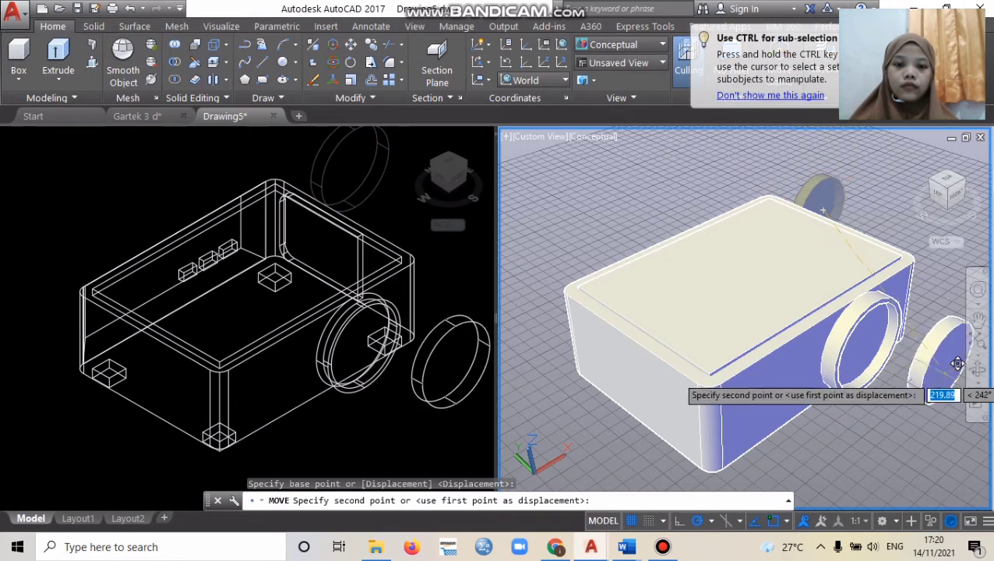
{"action": "left_click", "coordinate": [913, 407]}
Step: Align the disc's centre with the lens ring's centre in the front view and bring up the top view
{"action": "left_click", "coordinate": [453, 196]}
{"action": "left_click", "coordinate": [458, 185]}
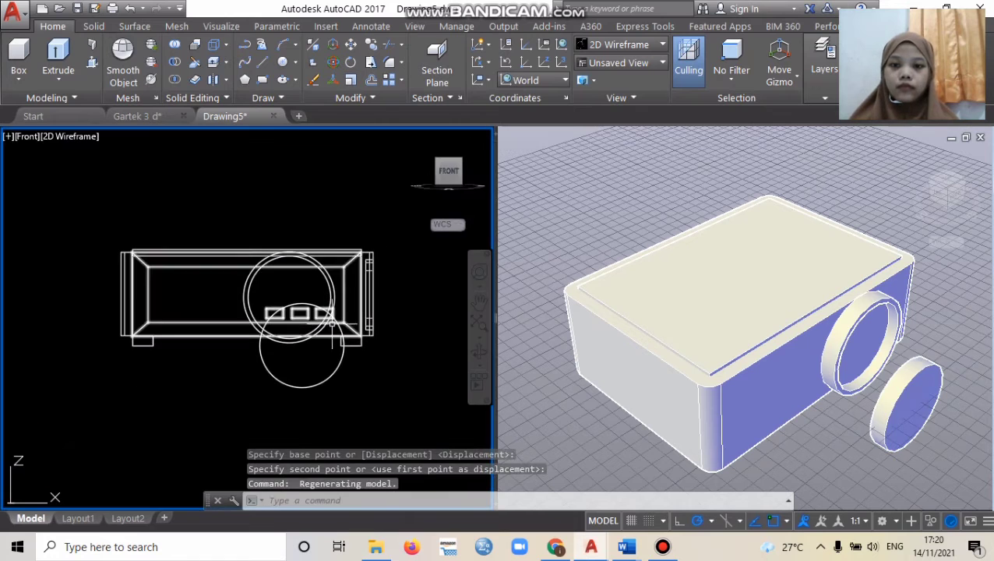
{"action": "left_click", "coordinate": [337, 323]}
{"action": "left_click", "coordinate": [301, 346]}
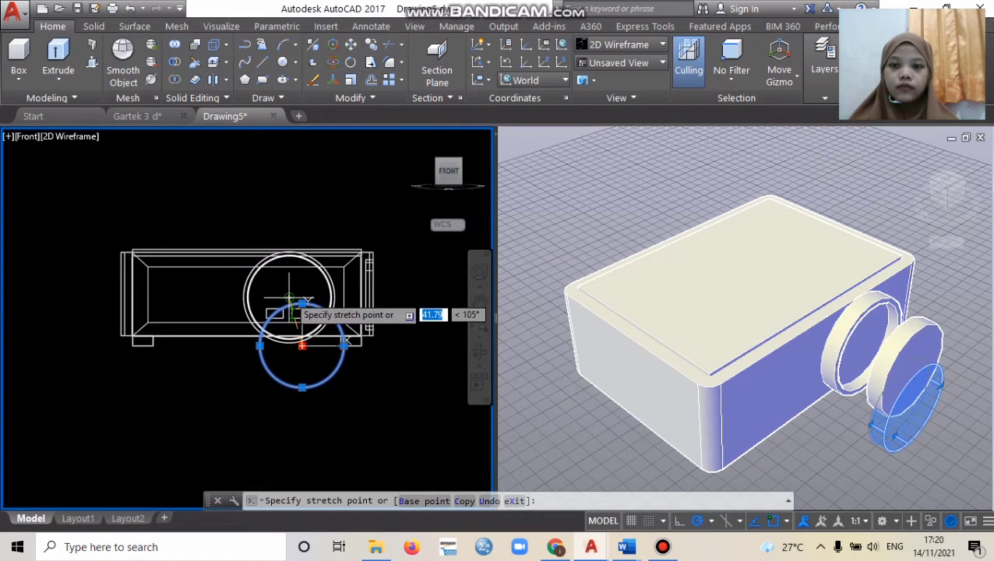
{"action": "left_click", "coordinate": [289, 297]}
{"action": "left_click", "coordinate": [336, 413]}
{"action": "left_click", "coordinate": [395, 172]}
{"action": "left_click", "coordinate": [449, 152]}
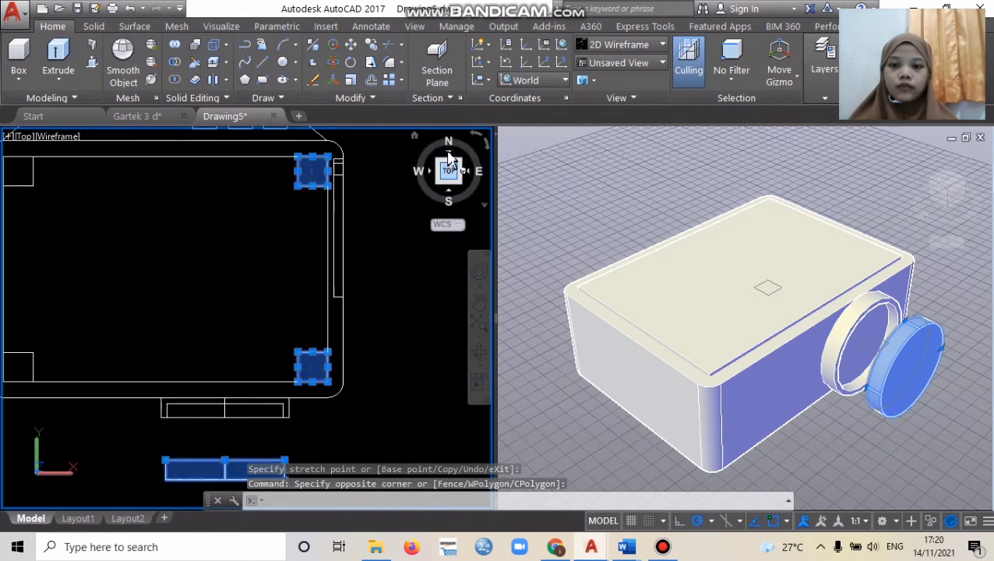
{"action": "left_click", "coordinate": [211, 461]}
{"action": "left_click", "coordinate": [212, 461]}
{"action": "left_click_drag", "start_coordinate": [212, 460], "coordinate": [212, 428]}
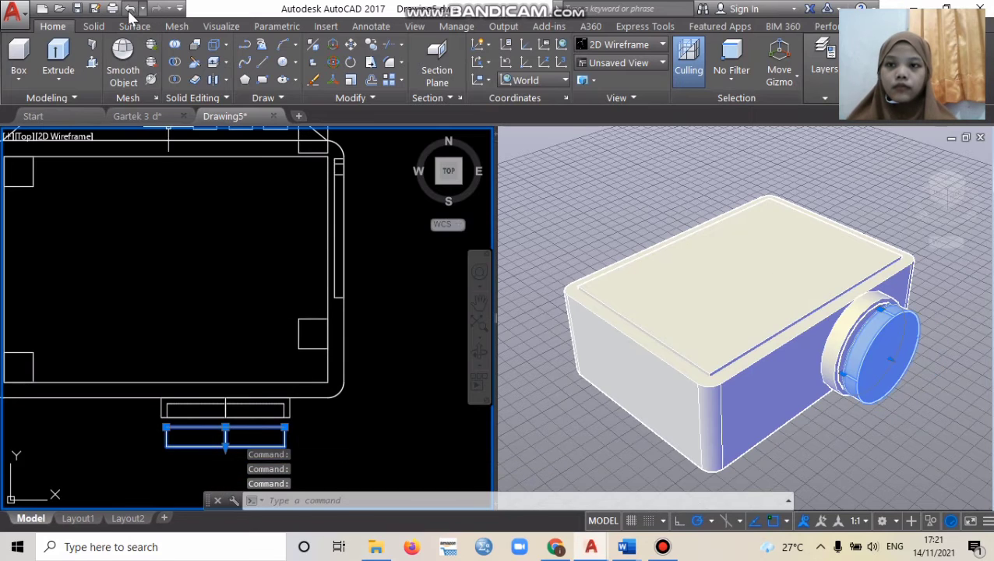
{"action": "left_click", "coordinate": [130, 9]}
Step: Move the disc into the lens ring in the top view, protruding slightly, and show the model in the home view
{"action": "left_click", "coordinate": [192, 461]}
{"action": "left_click_drag", "start_coordinate": [192, 460], "coordinate": [192, 415]}
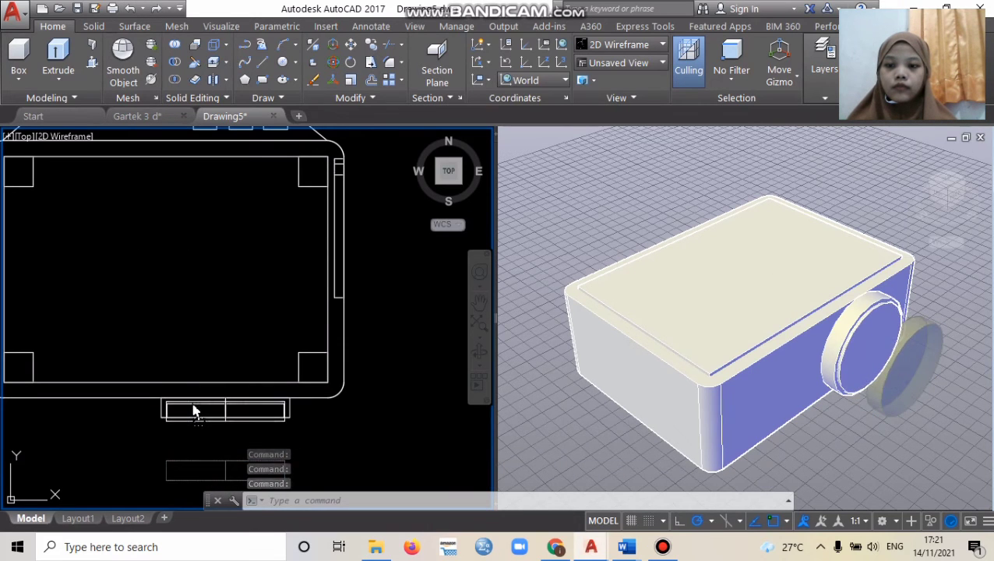
{"action": "left_click", "coordinate": [195, 413]}
{"action": "right_click", "coordinate": [354, 415]}
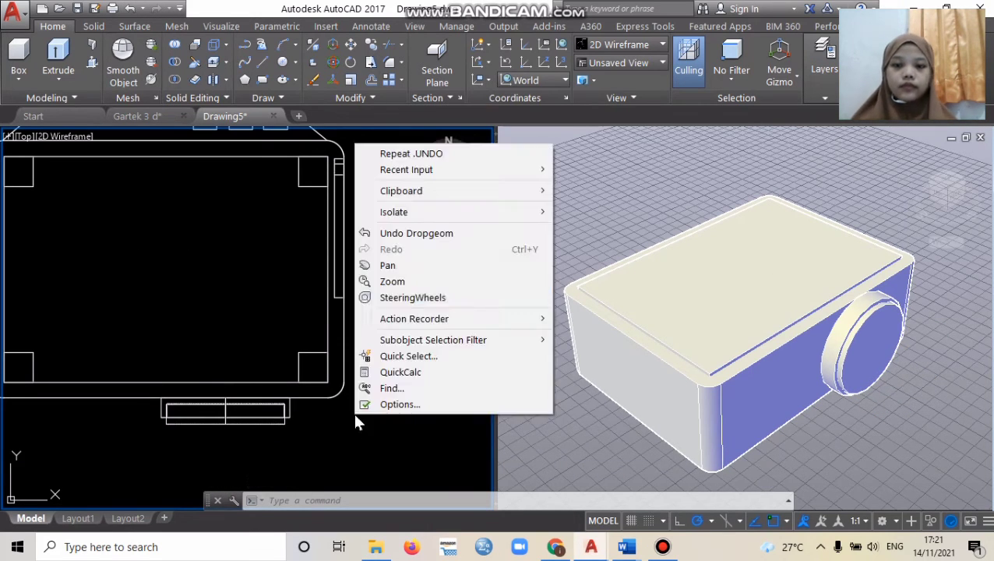
{"action": "left_click", "coordinate": [387, 282]}
{"action": "left_click_drag", "start_coordinate": [373, 279], "coordinate": [318, 366]}
{"action": "right_click", "coordinate": [363, 322]}
{"action": "left_click", "coordinate": [379, 332]}
{"action": "left_click", "coordinate": [414, 136]}
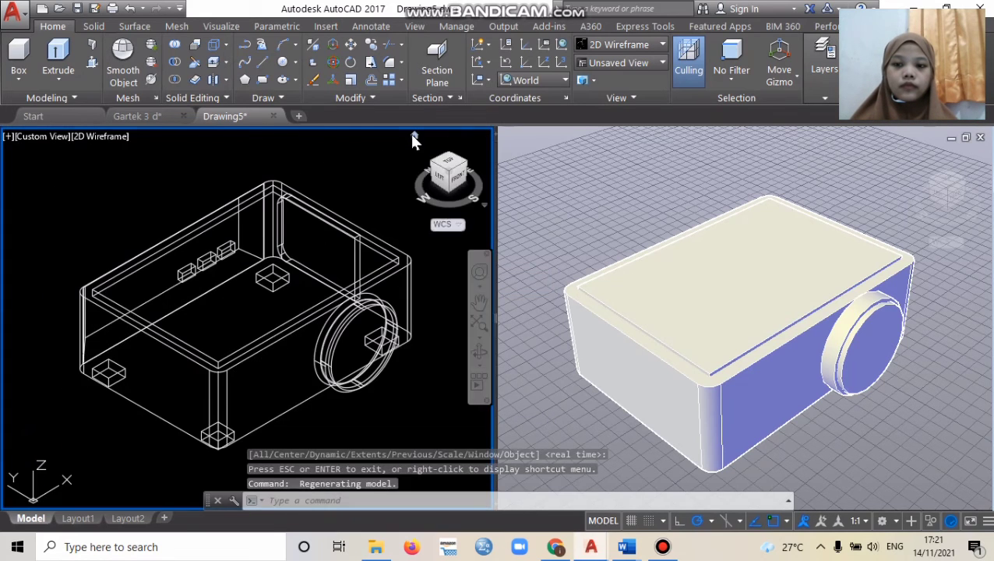
{"action": "left_click", "coordinate": [436, 177]}
{"action": "left_click", "coordinate": [425, 171]}
{"action": "left_click", "coordinate": [425, 171]}
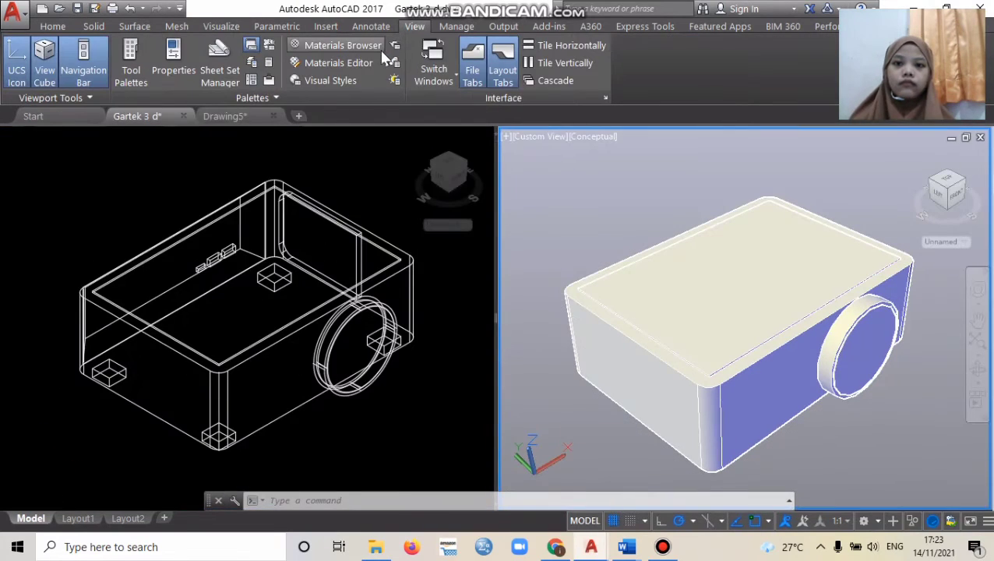
Step: Open the materials library and set the shaded viewport's visual style to Realistic
{"action": "left_click", "coordinate": [343, 45]}
{"action": "left_click", "coordinate": [594, 136]}
{"action": "left_click", "coordinate": [621, 224]}
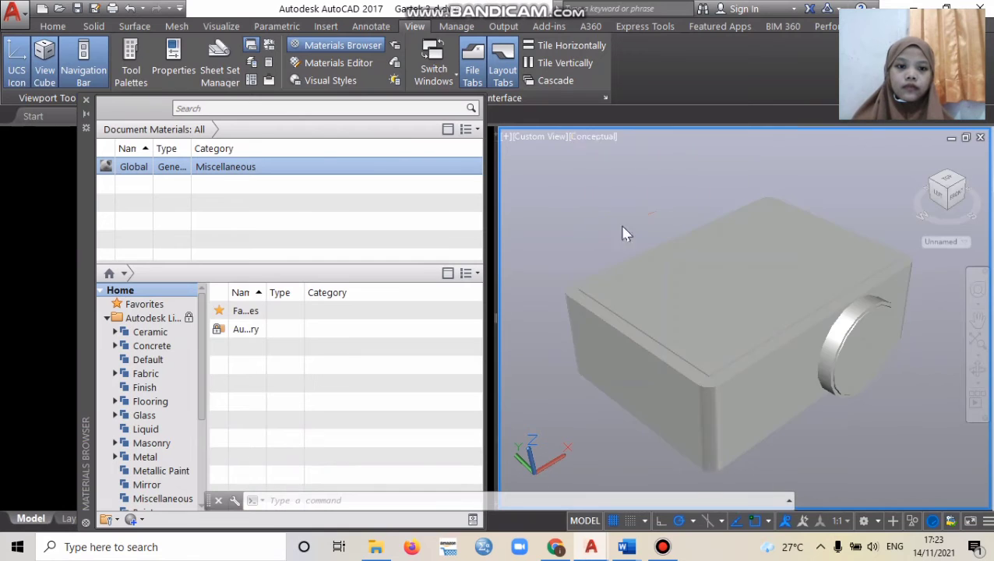
Step: Apply the "La... 1" material from the library's Plastic category to the projector body
{"action": "scroll", "coordinate": [180, 389], "scroll_direction": "down", "scroll_amount": 3}
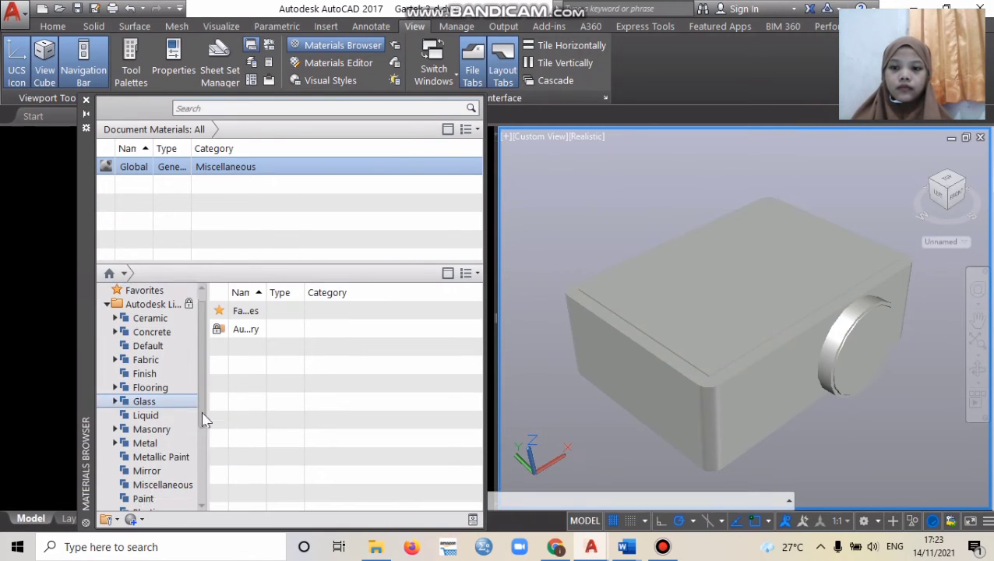
{"action": "left_click_drag", "start_coordinate": [200, 448], "coordinate": [200, 507]}
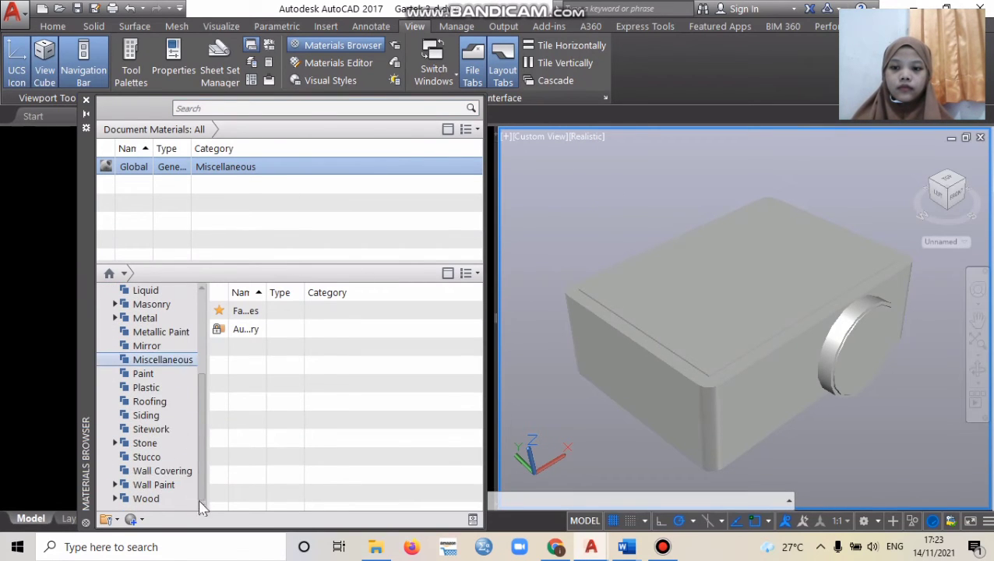
{"action": "left_click", "coordinate": [156, 388]}
{"action": "left_click", "coordinate": [476, 506]}
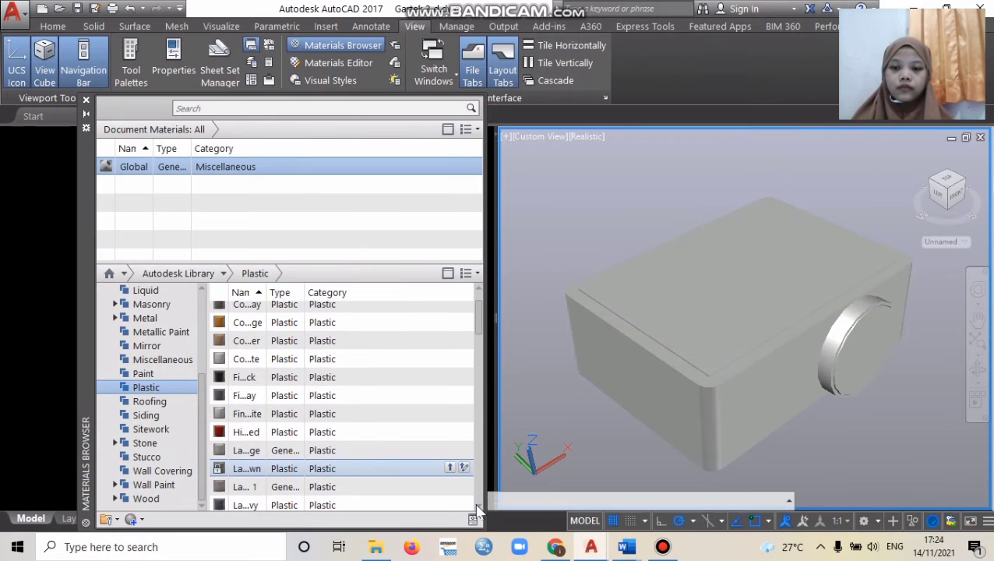
{"action": "scroll", "coordinate": [476, 510], "scroll_direction": "down", "scroll_amount": 1}
{"action": "left_click_drag", "start_coordinate": [257, 447], "coordinate": [631, 362]}
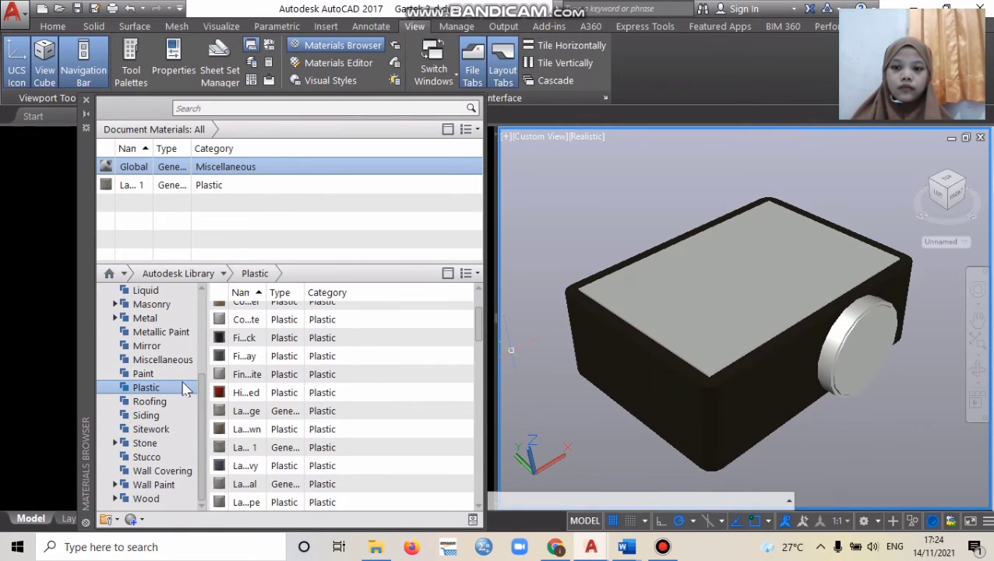
Step: Apply the "Al...ed" aluminum metal material to the lens ring and the "Sm...rk" mirror material to the inner disc
{"action": "left_click", "coordinate": [147, 320]}
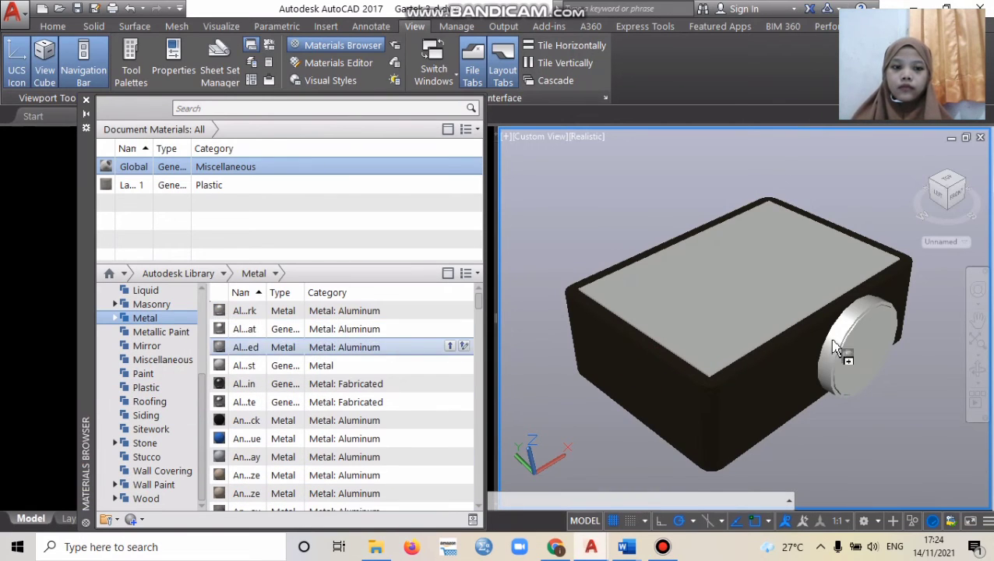
{"action": "left_click_drag", "start_coordinate": [835, 349], "coordinate": [837, 349]}
{"action": "left_click", "coordinate": [164, 347]}
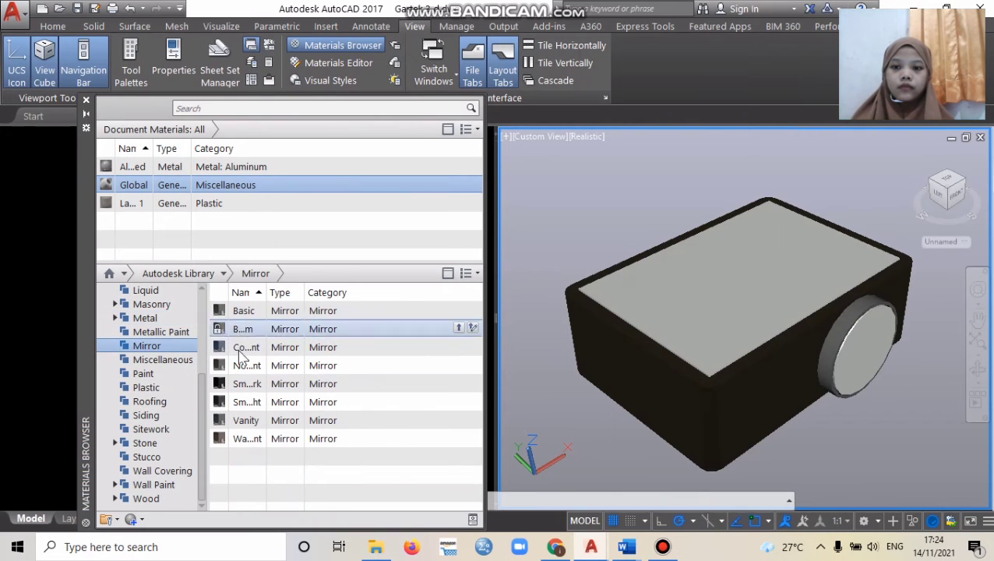
{"action": "left_click_drag", "start_coordinate": [859, 363], "coordinate": [860, 364]}
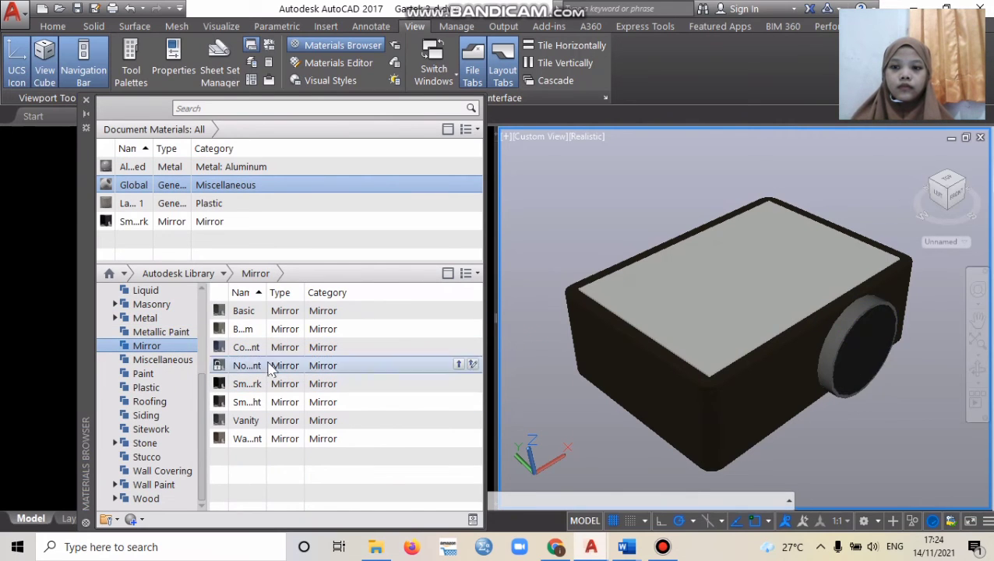
Step: Apply the Clear solid glass material to the slab on the projector's top
{"action": "scroll", "coordinate": [201, 296], "scroll_direction": "up", "scroll_amount": 3}
{"action": "left_click", "coordinate": [145, 346]}
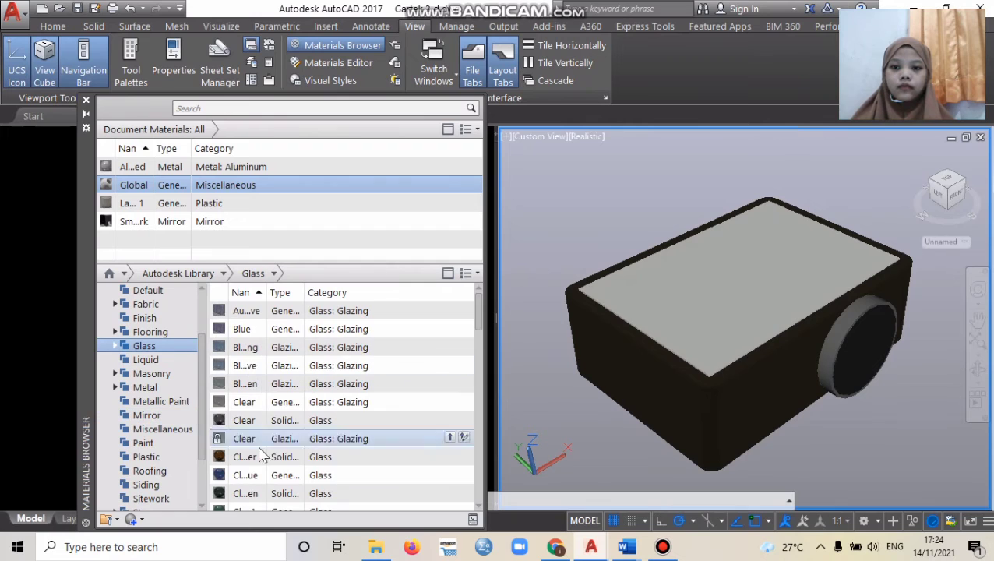
{"action": "left_click_drag", "start_coordinate": [454, 438], "coordinate": [718, 301]}
Step: Apply the "Fi...ck" plastic material to the lofted back panel in the back view
{"action": "left_click", "coordinate": [939, 195]}
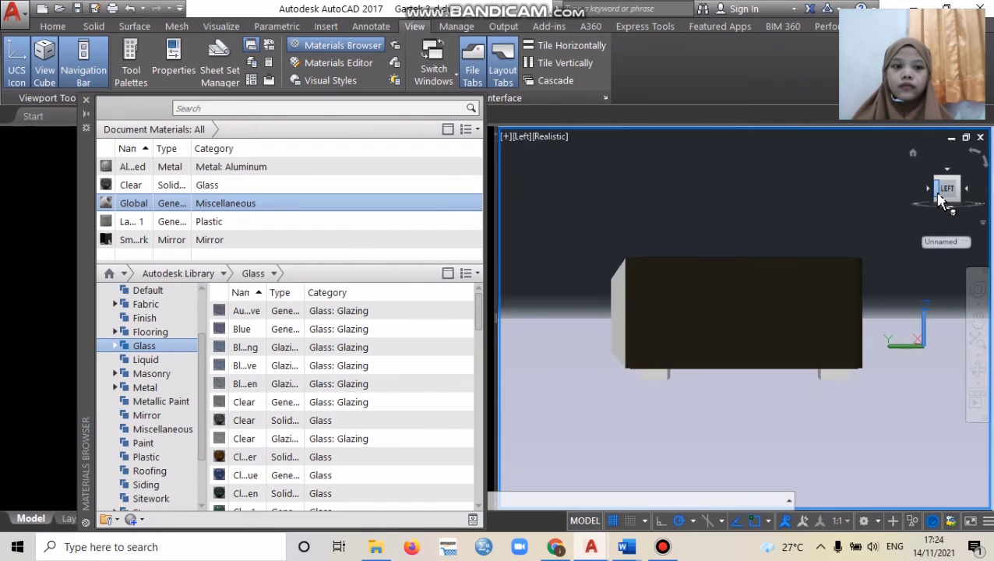
{"action": "left_click", "coordinate": [925, 188]}
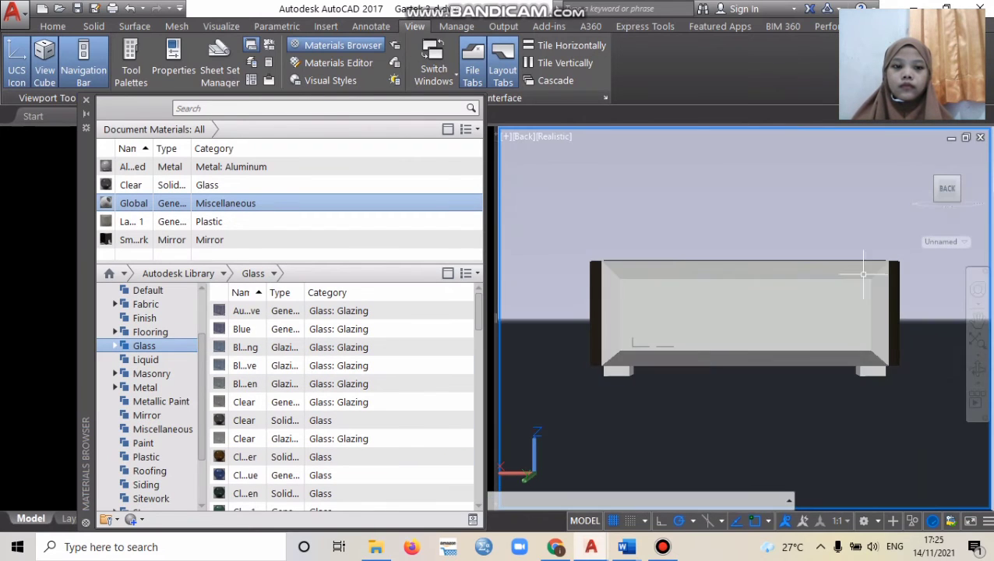
{"action": "left_click", "coordinate": [148, 458]}
{"action": "left_click_drag", "start_coordinate": [577, 319], "coordinate": [647, 293]}
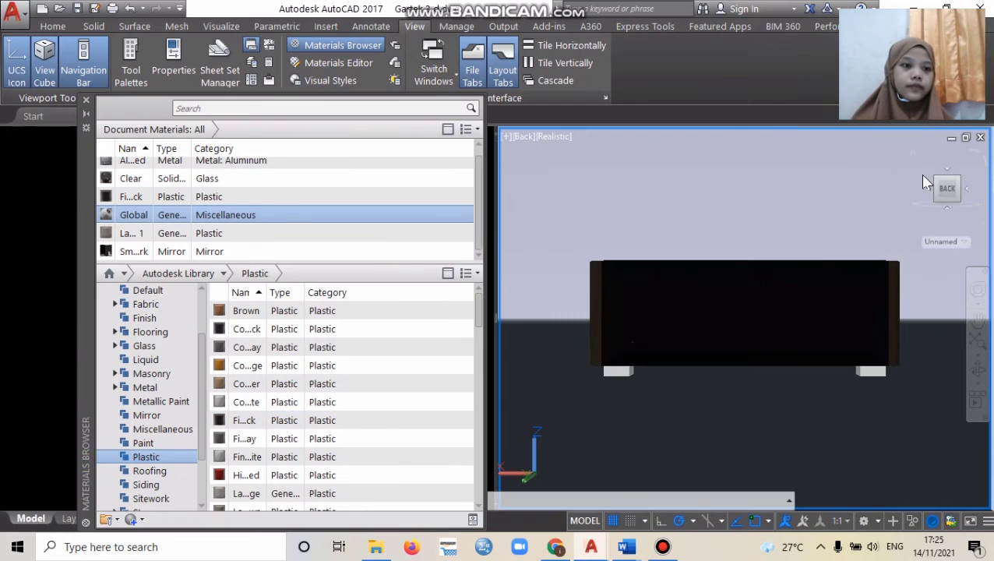
Step: Apply the "Fi...ck" plastic material to the inset rounded panel on the body's side in the right view
{"action": "left_click", "coordinate": [948, 176]}
{"action": "left_click", "coordinate": [931, 193]}
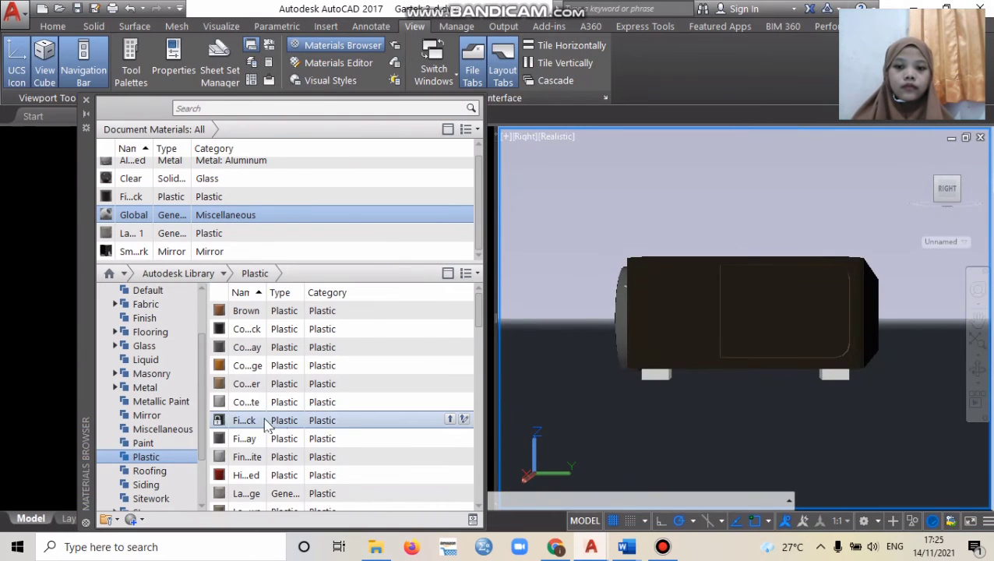
{"action": "left_click_drag", "start_coordinate": [391, 421], "coordinate": [838, 339]}
{"action": "left_click", "coordinate": [864, 191]}
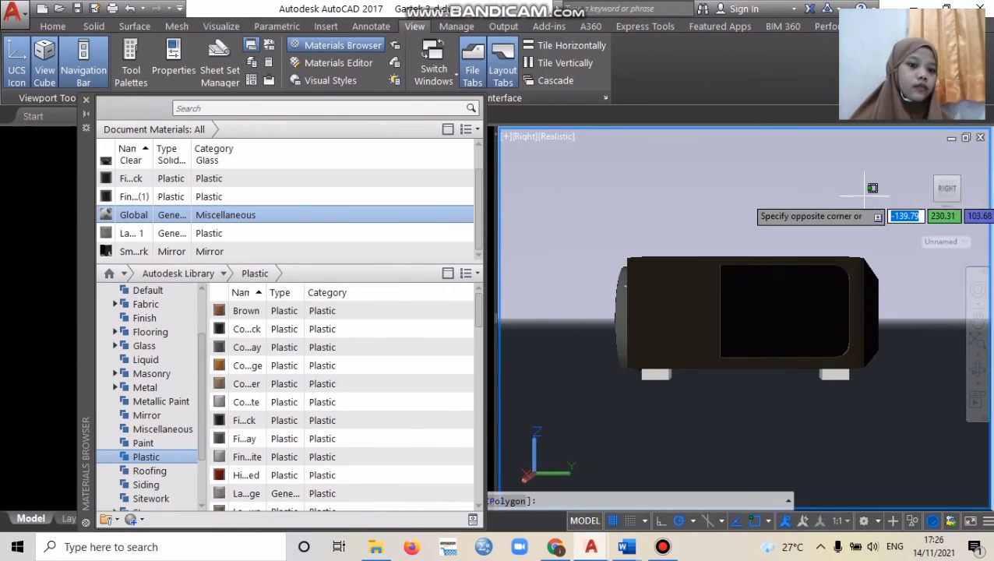
Step: Try the Brown, "La...wn" and "Co...er" plastic materials on the lofted back panel in the back view
{"action": "left_click", "coordinate": [965, 193]}
{"action": "left_click", "coordinate": [753, 302]}
{"action": "left_click_drag", "start_coordinate": [246, 315], "coordinate": [657, 286]}
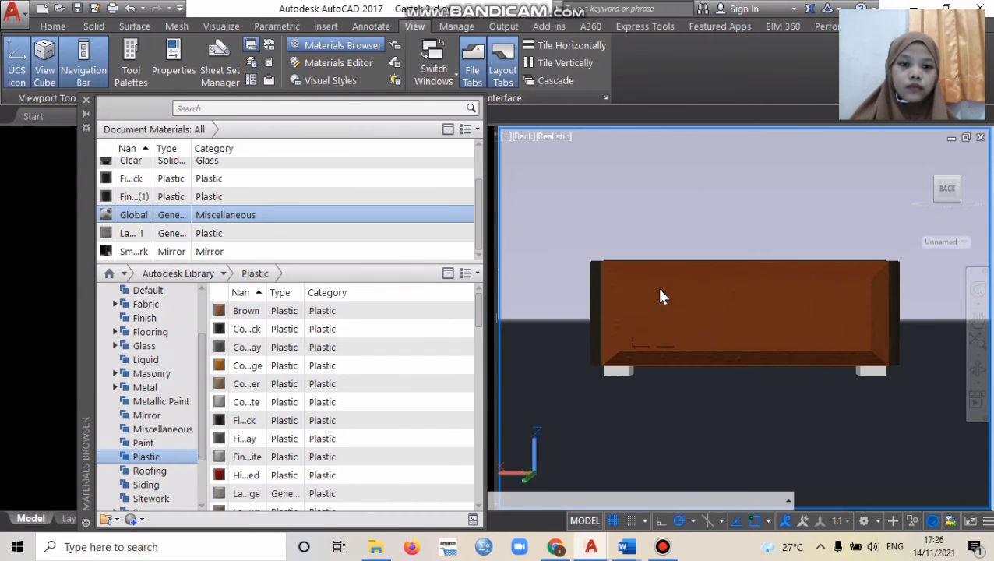
{"action": "left_click_drag", "start_coordinate": [368, 507], "coordinate": [701, 338]}
{"action": "left_click", "coordinate": [754, 224]}
{"action": "left_click", "coordinate": [510, 295]}
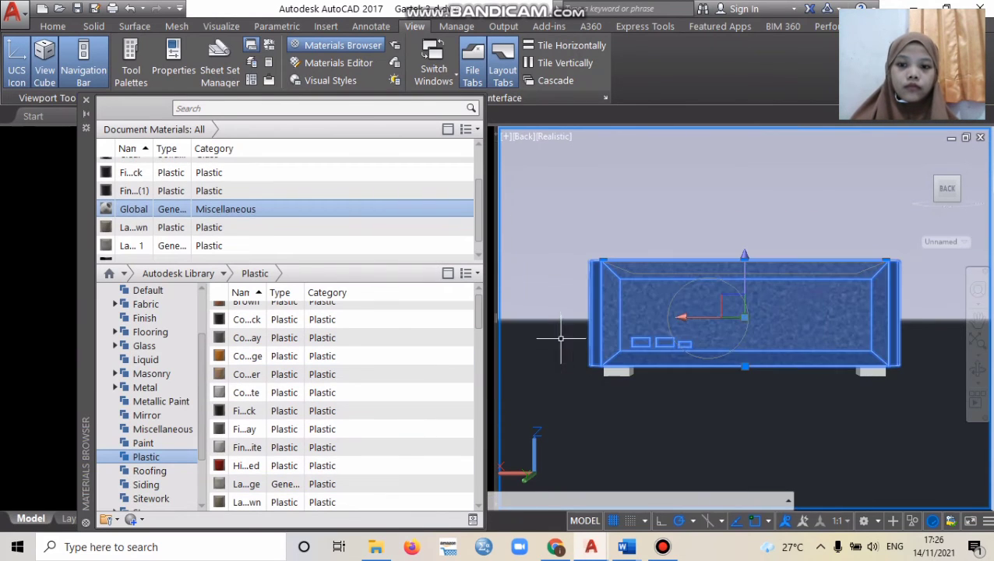
{"action": "left_click_drag", "start_coordinate": [656, 311], "coordinate": [656, 311]}
{"action": "left_click_drag", "start_coordinate": [436, 371], "coordinate": [657, 301]}
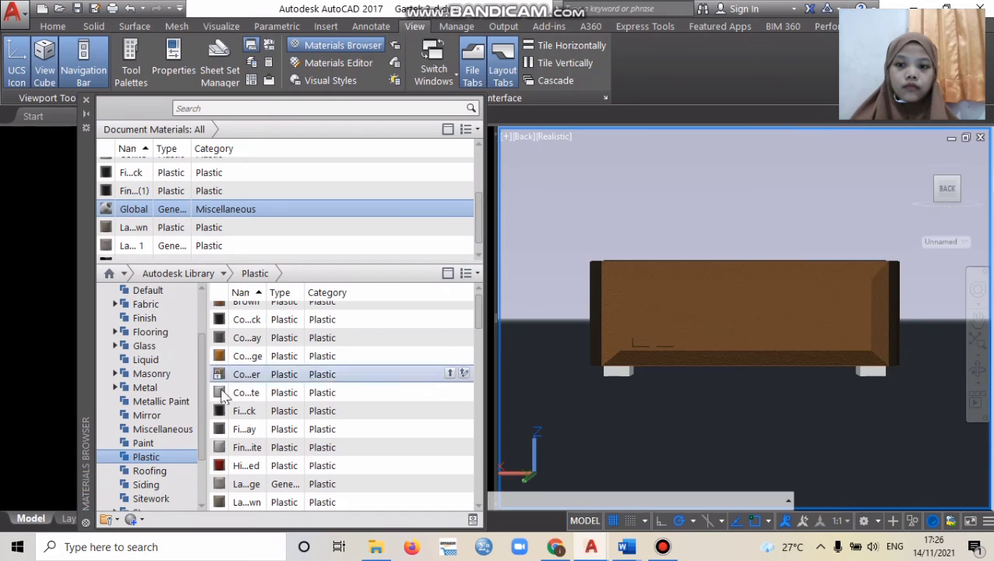
Step: Apply a dark gray plastic material to the lofted back panel
{"action": "left_click", "coordinate": [145, 387]}
{"action": "left_click_drag", "start_coordinate": [246, 402], "coordinate": [689, 306]}
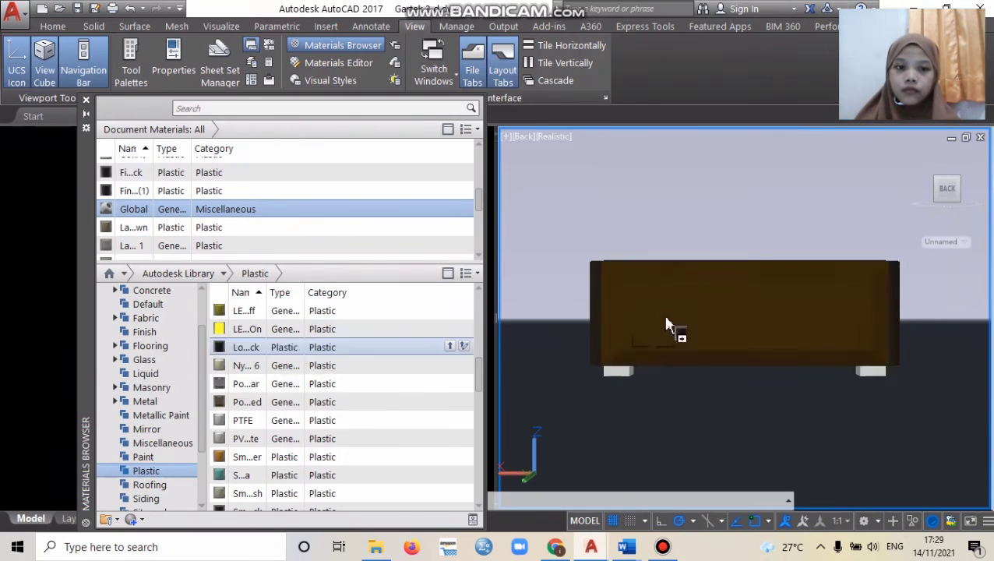
{"action": "left_click_drag", "start_coordinate": [665, 328], "coordinate": [643, 327]}
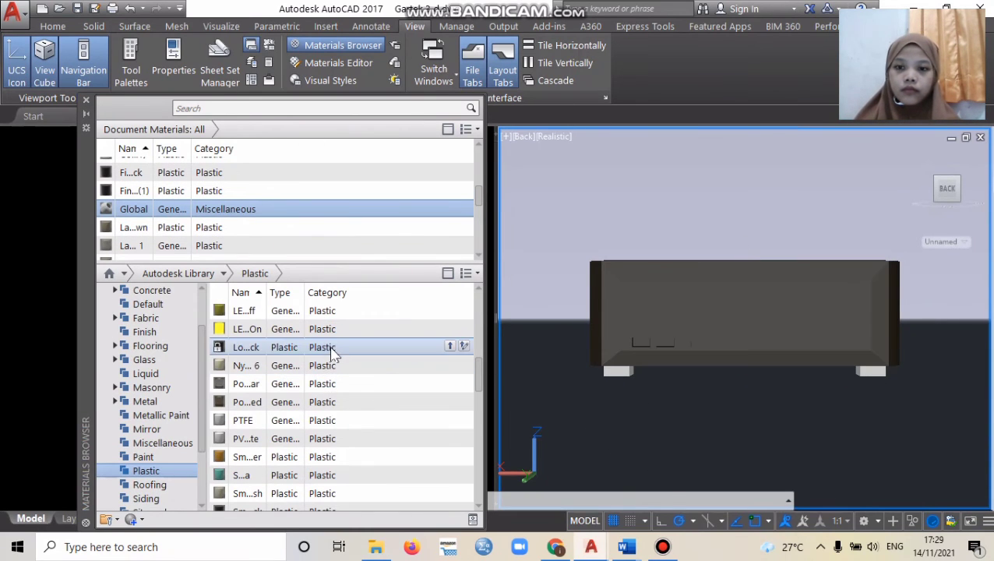
Step: Apply the "Lo...ck" plastic material to the three small rectangular ports on the back panel
{"action": "left_click_drag", "start_coordinate": [332, 350], "coordinate": [569, 372]}
{"action": "left_click_drag", "start_coordinate": [638, 343], "coordinate": [638, 343]}
{"action": "left_click", "coordinate": [131, 8]}
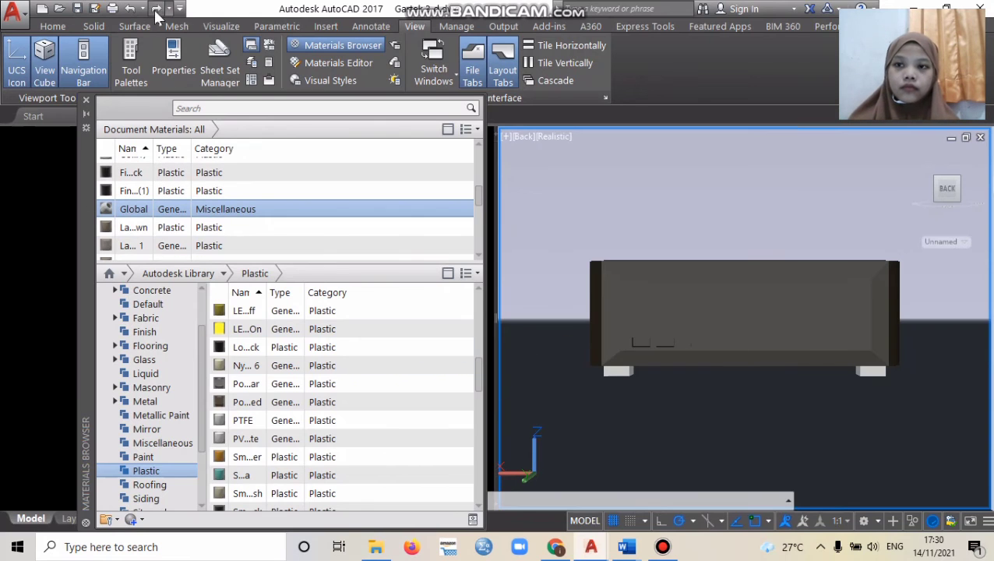
{"action": "left_click", "coordinate": [153, 11]}
{"action": "left_click_drag", "start_coordinate": [334, 348], "coordinate": [506, 360]}
{"action": "left_click_drag", "start_coordinate": [666, 337], "coordinate": [666, 337]}
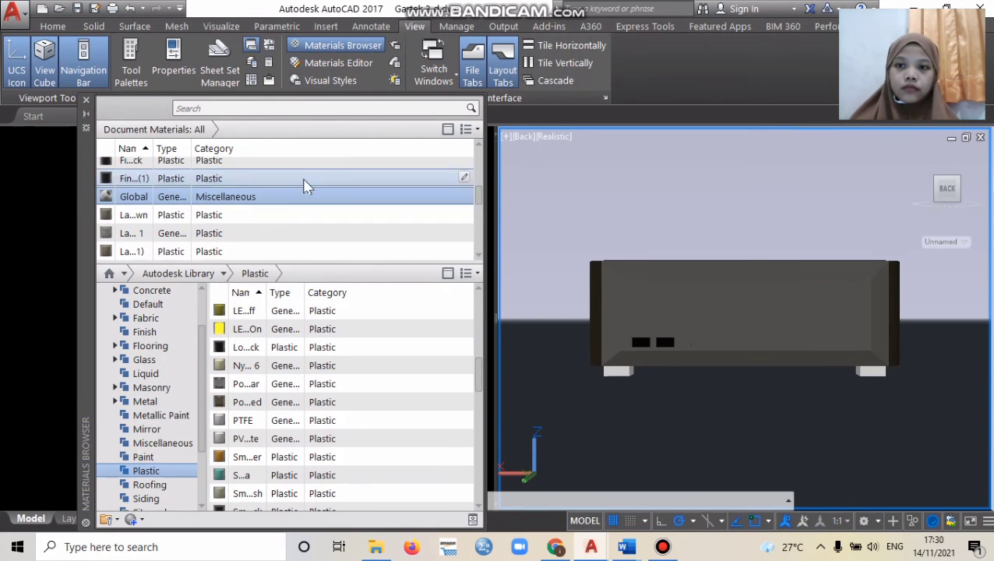
{"action": "left_click_drag", "start_coordinate": [334, 350], "coordinate": [681, 340]}
{"action": "left_click", "coordinate": [666, 430]}
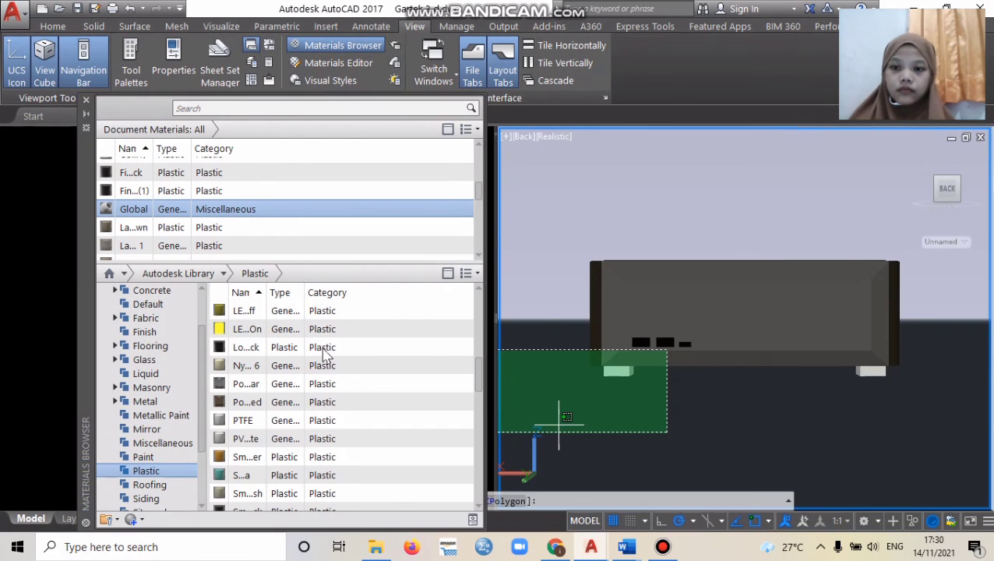
{"action": "key", "text": "Escape"}
Step: Apply the "An...ck" aluminum metal material to the projector's feet in the back and front views
{"action": "left_click", "coordinate": [144, 401]}
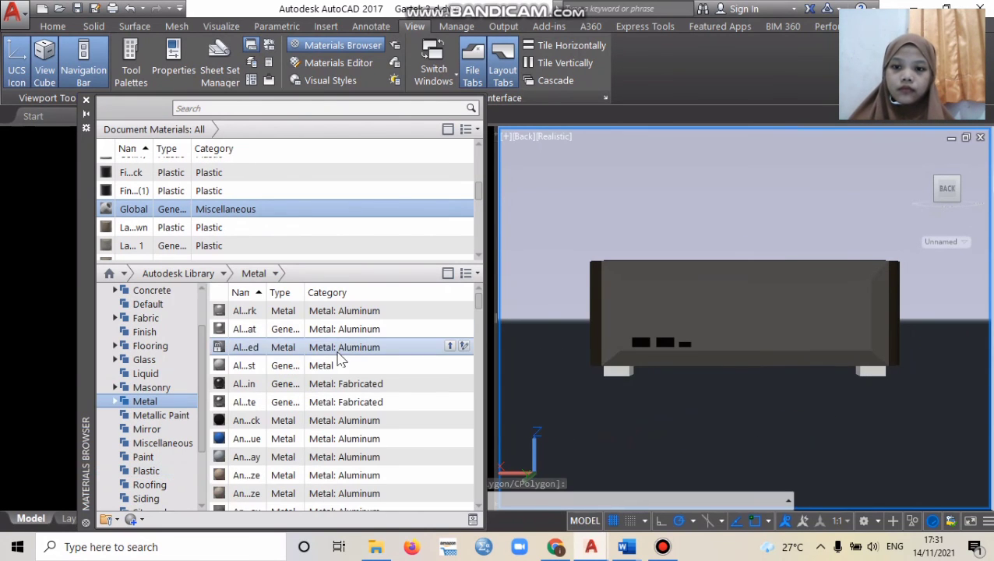
{"action": "left_click_drag", "start_coordinate": [328, 402], "coordinate": [618, 374]}
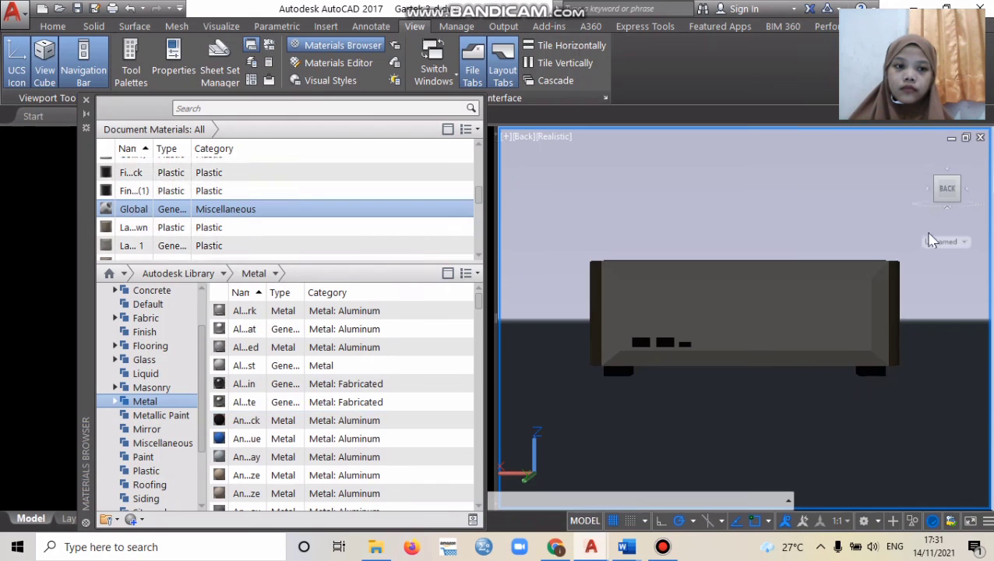
{"action": "left_click", "coordinate": [927, 189]}
{"action": "left_click", "coordinate": [927, 189]}
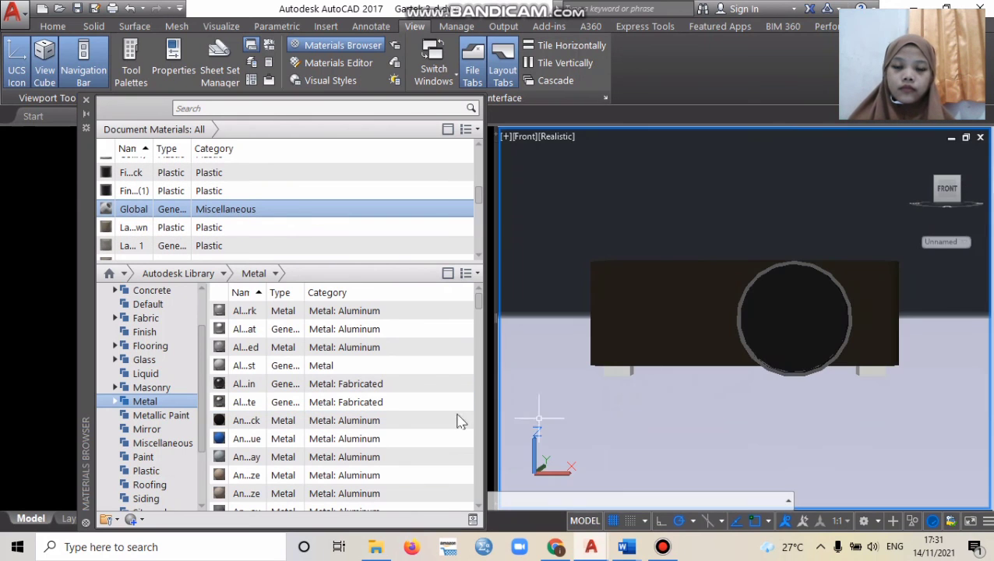
{"action": "left_click_drag", "start_coordinate": [611, 376], "coordinate": [612, 375]}
{"action": "left_click_drag", "start_coordinate": [838, 371], "coordinate": [839, 371]}
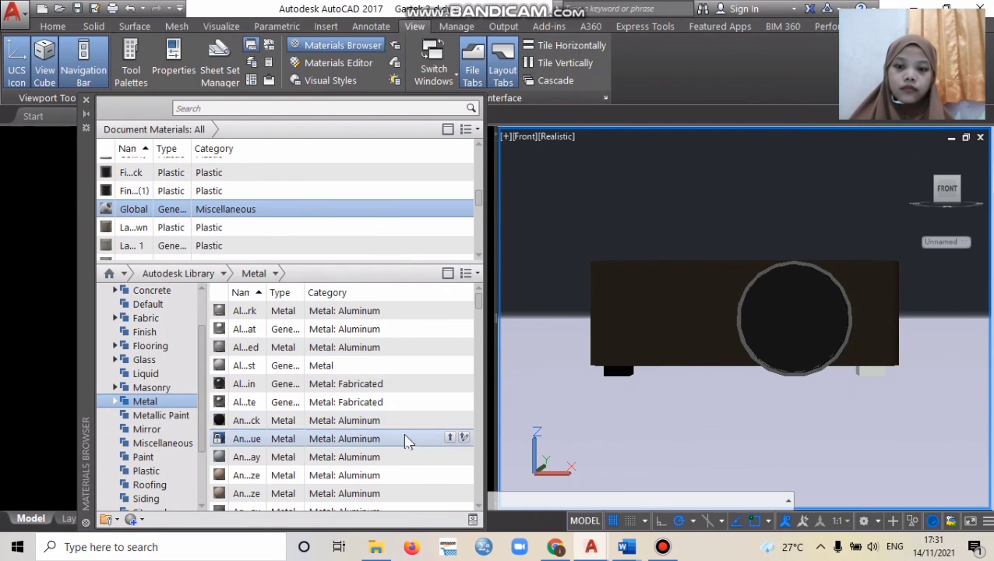
{"action": "left_click_drag", "start_coordinate": [405, 425], "coordinate": [864, 370]}
{"action": "left_click", "coordinate": [916, 153]}
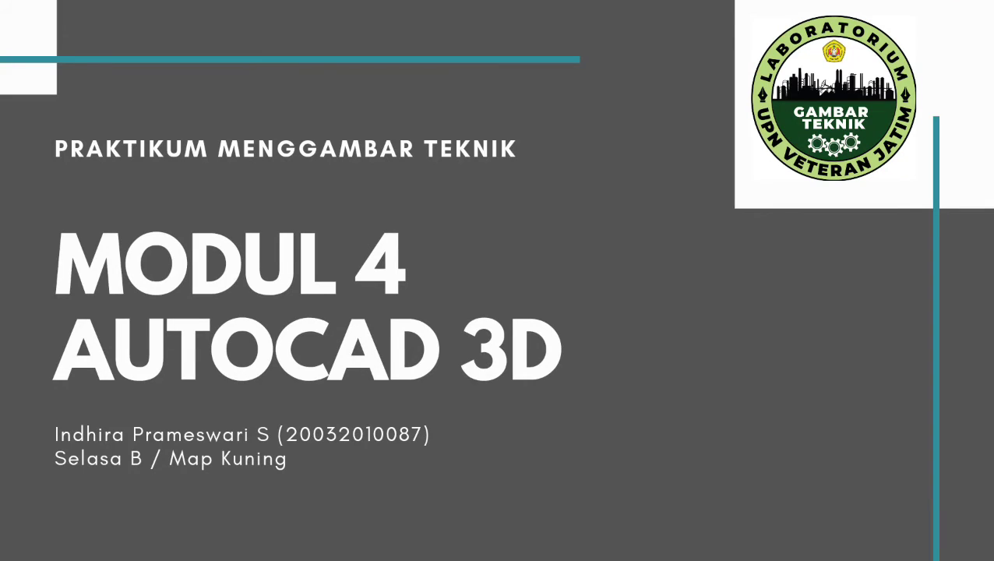